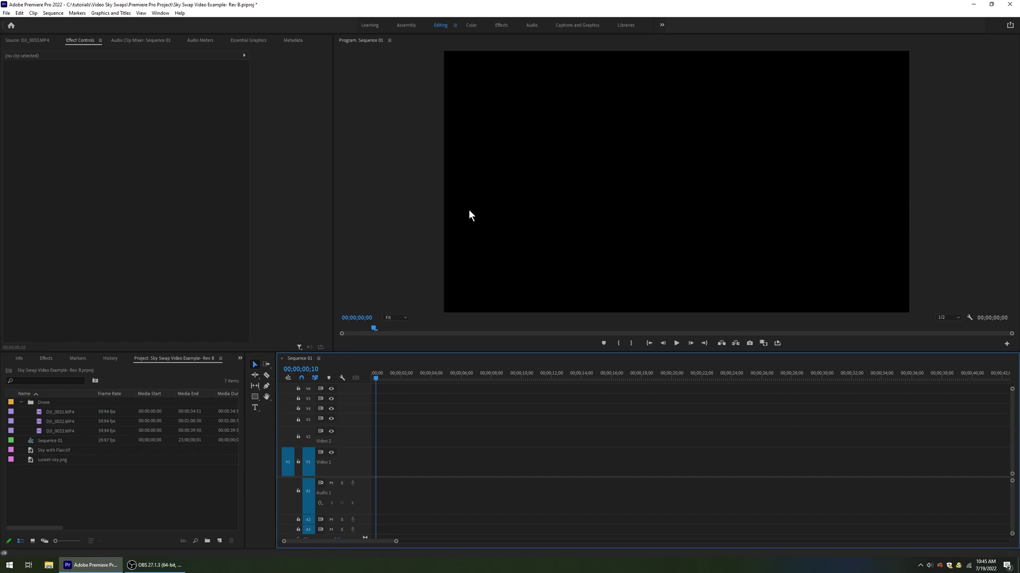
# Step: Preview the marked range of DJI_0033.MP4 and place it at the start of the Video 2 track
pyautogui.doubleClick(11, 433)
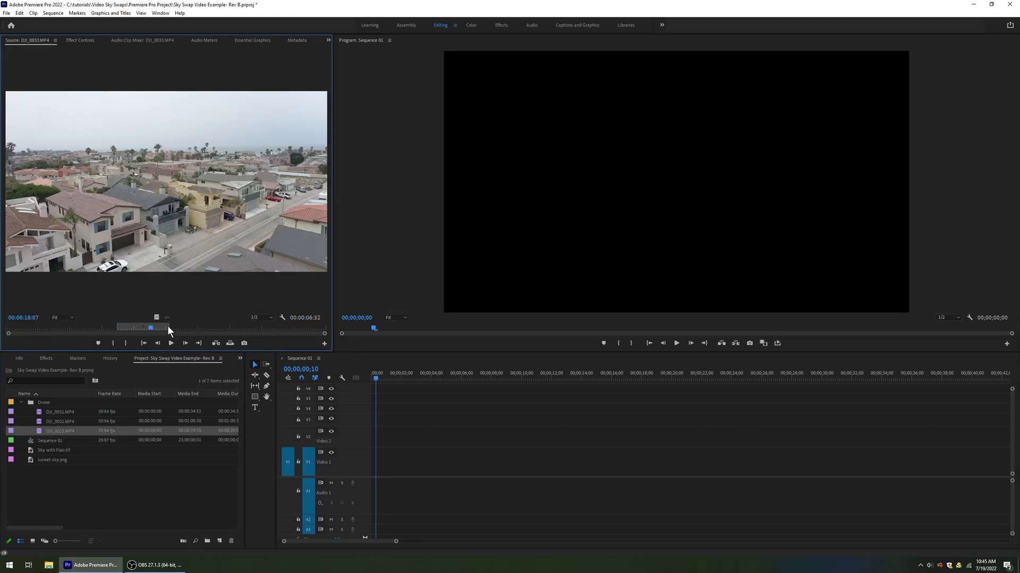
pyautogui.moveTo(152, 329); pyautogui.dragTo(185, 347)
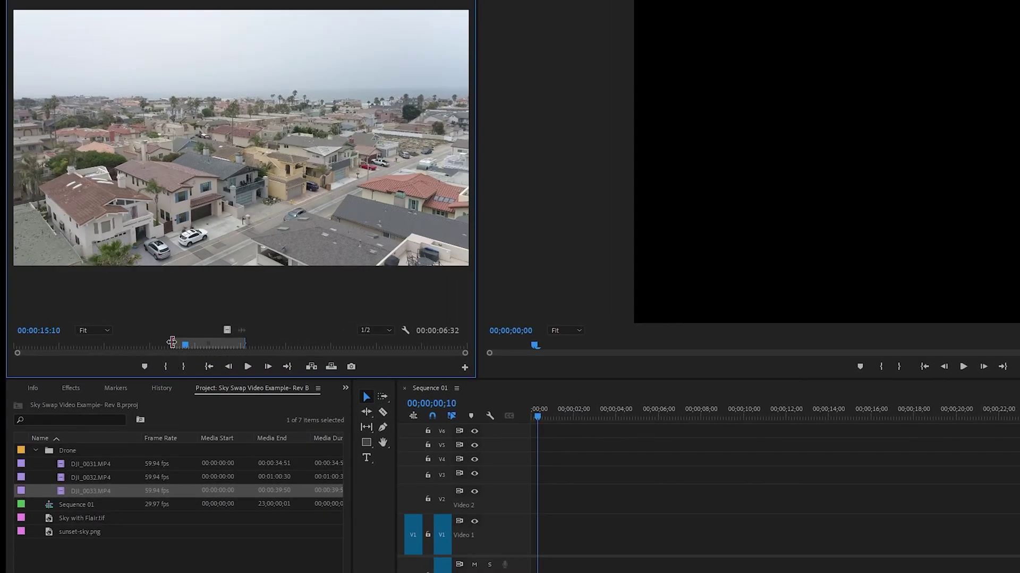
pyautogui.click(187, 347)
pyautogui.moveTo(191, 345)
pyautogui.mouseDown()
pyautogui.moveTo(216, 345)
pyautogui.moveTo(186, 345)
pyautogui.mouseUp()
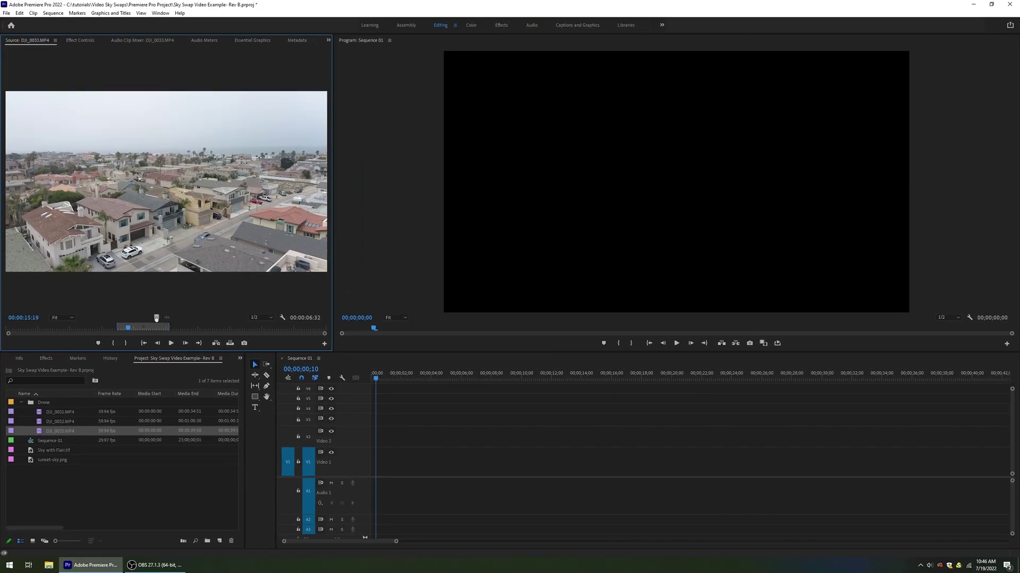
pyautogui.moveTo(235, 382); pyautogui.dragTo(367, 442)
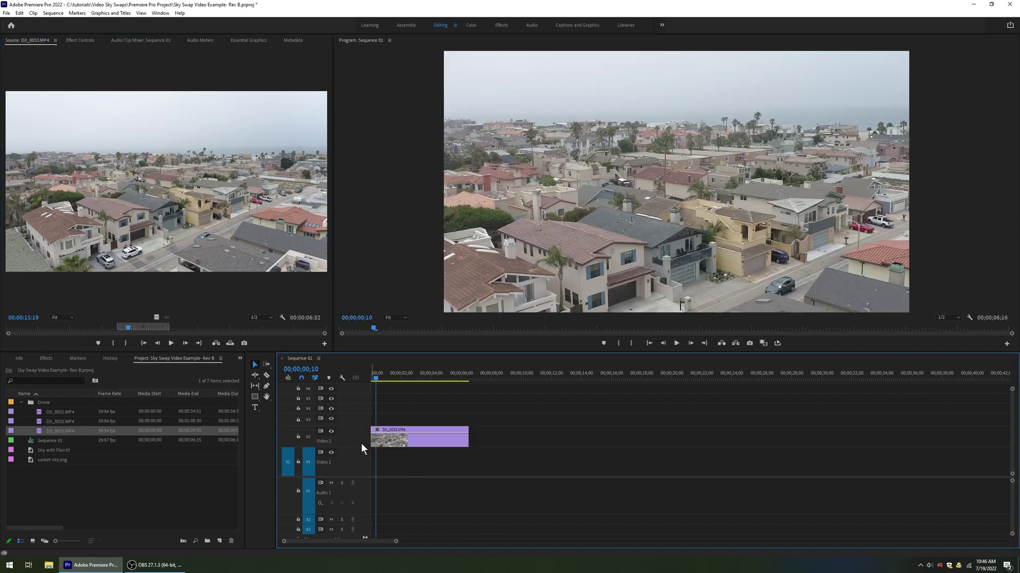
# Step: Fit the DJI_0033.MP4 clip in the timeline to the sequence with Set to Frame Size
pyautogui.click(421, 440)
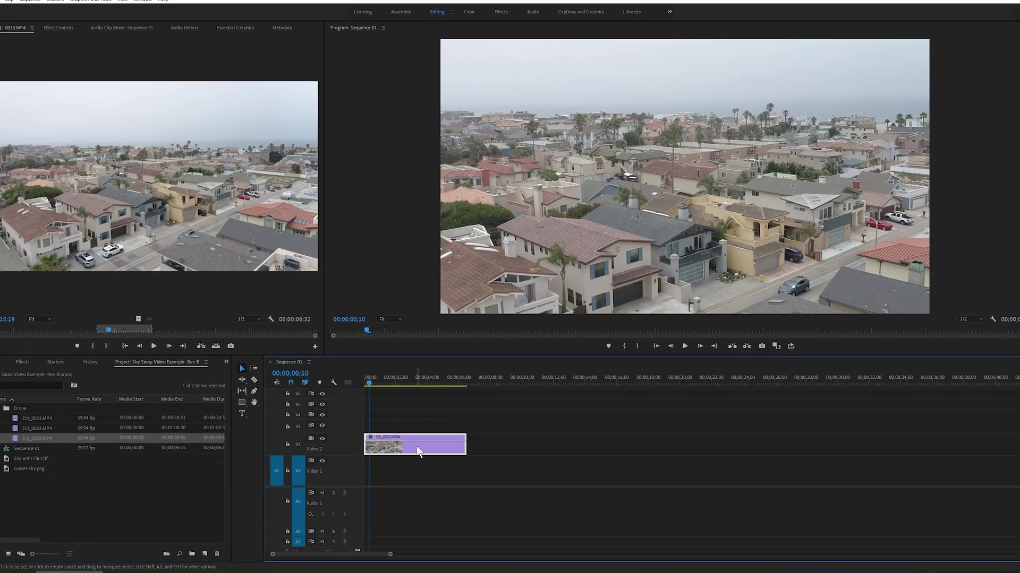
pyautogui.rightClick(418, 451)
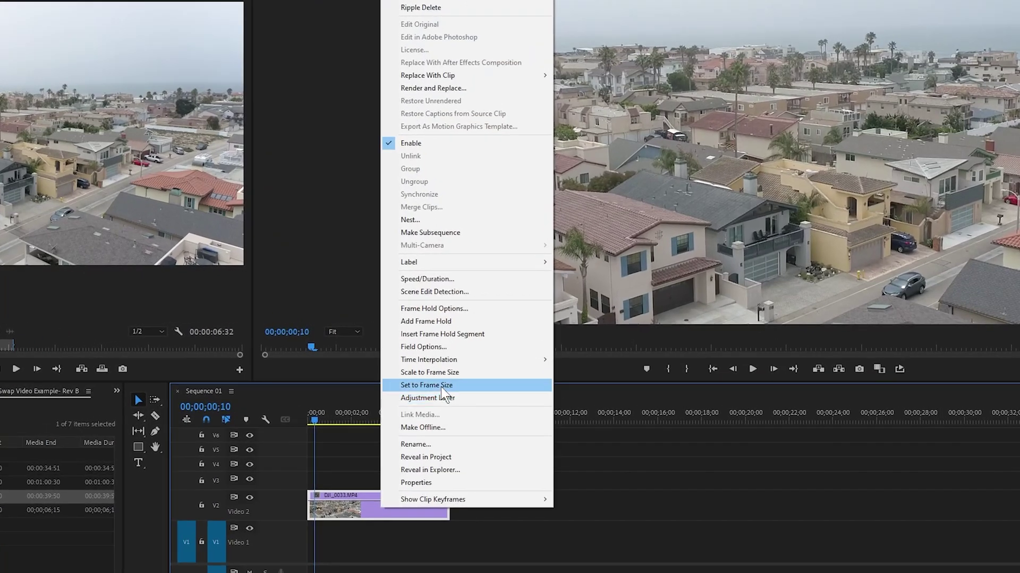
pyautogui.click(441, 386)
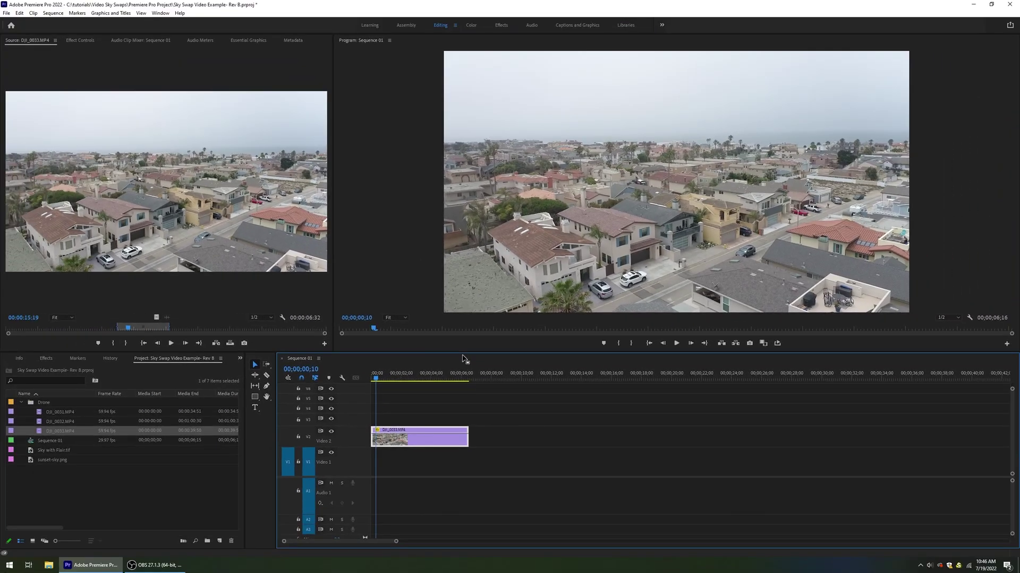
# Step: Place Sky with Flair.tif on Video 1 beneath the drone clip and extend it to the drone clip's end
pyautogui.doubleClick(12, 451)
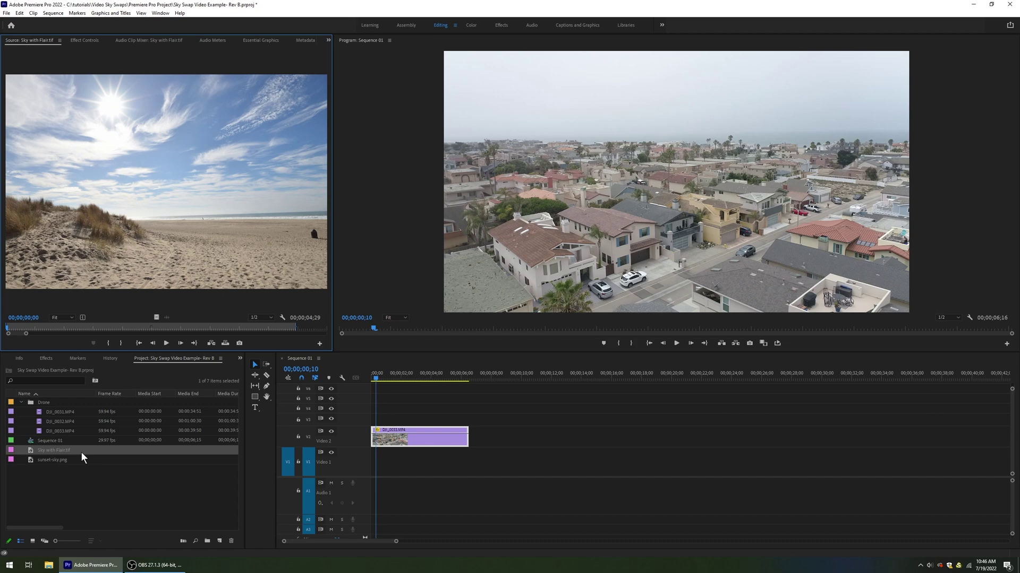
pyautogui.moveTo(10, 451); pyautogui.dragTo(372, 473)
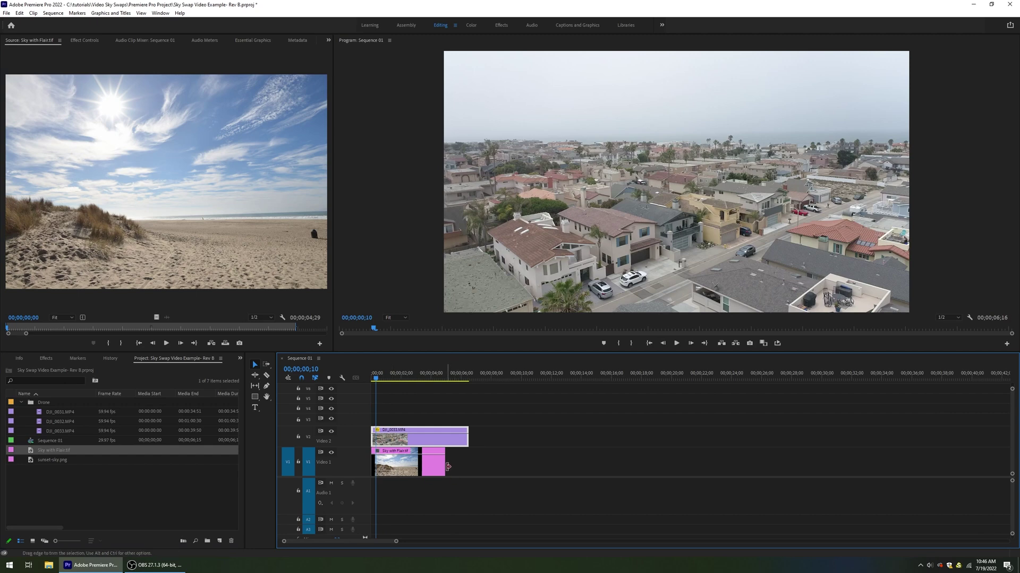
pyautogui.moveTo(447, 467); pyautogui.dragTo(470, 467)
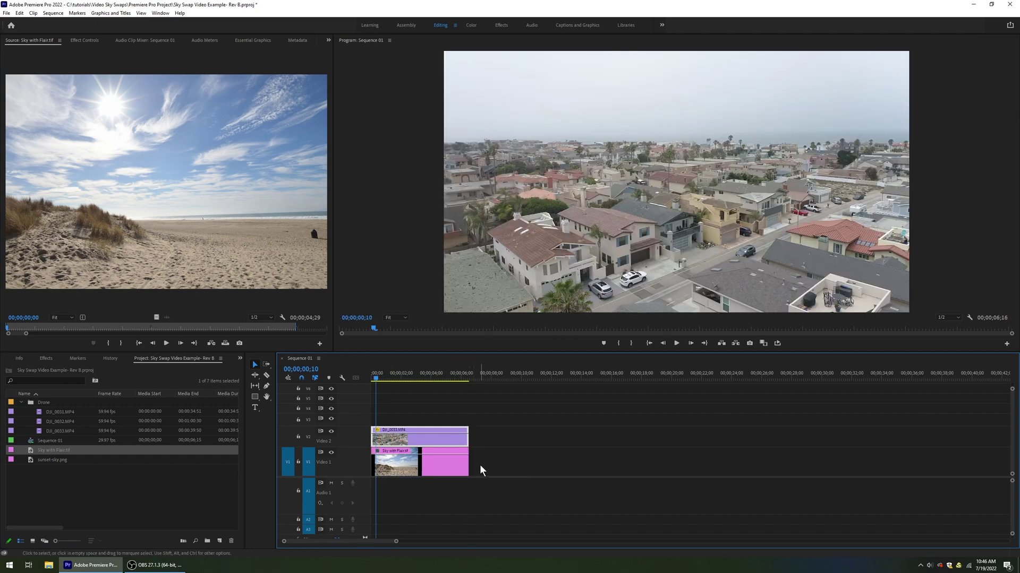
# Step: Scale the Sky with Flair.tif clip to about 43, hiding Video 2 while adjusting and showing it again
pyautogui.click(431, 464)
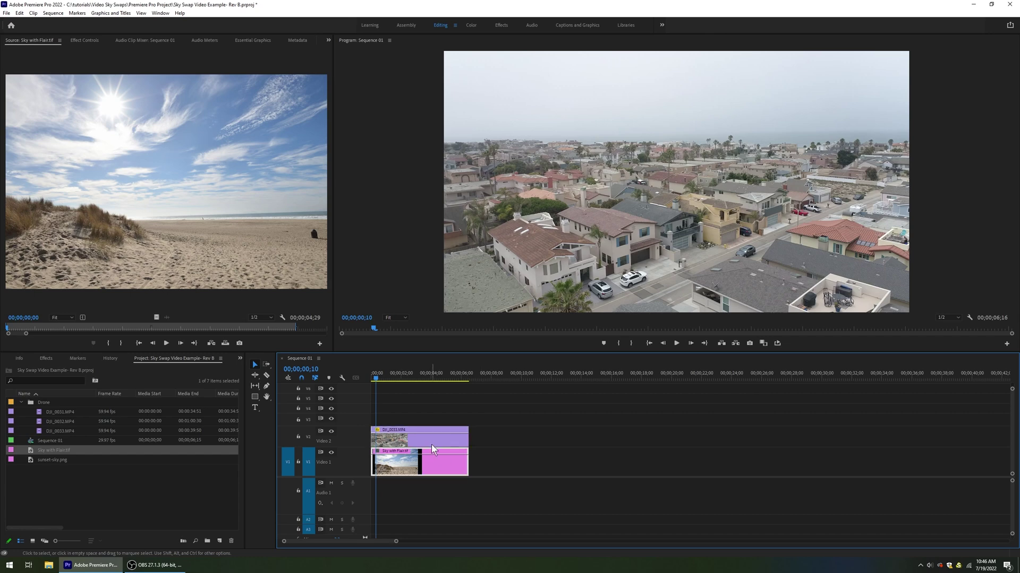
pyautogui.click(332, 431)
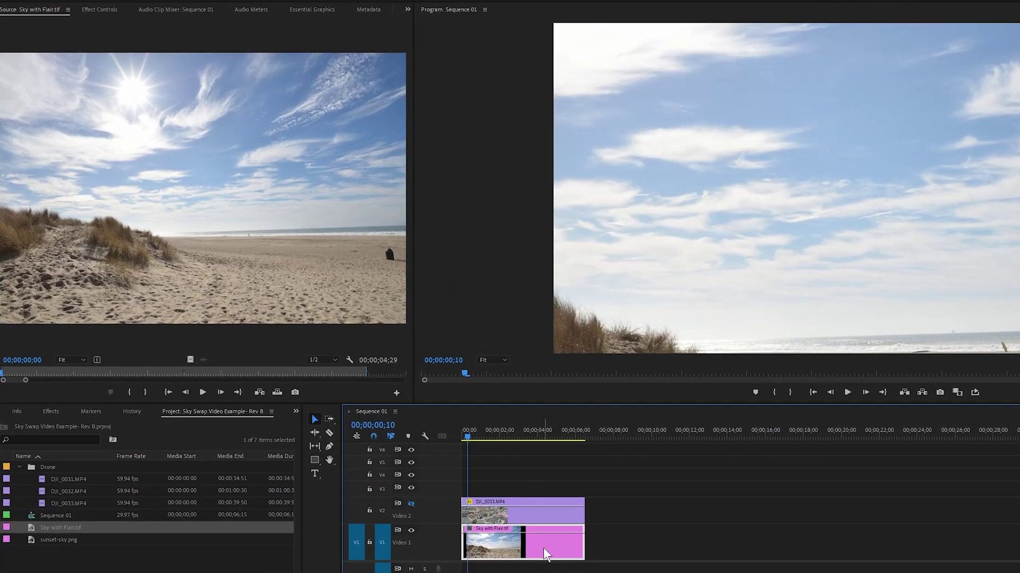
pyautogui.click(91, 13)
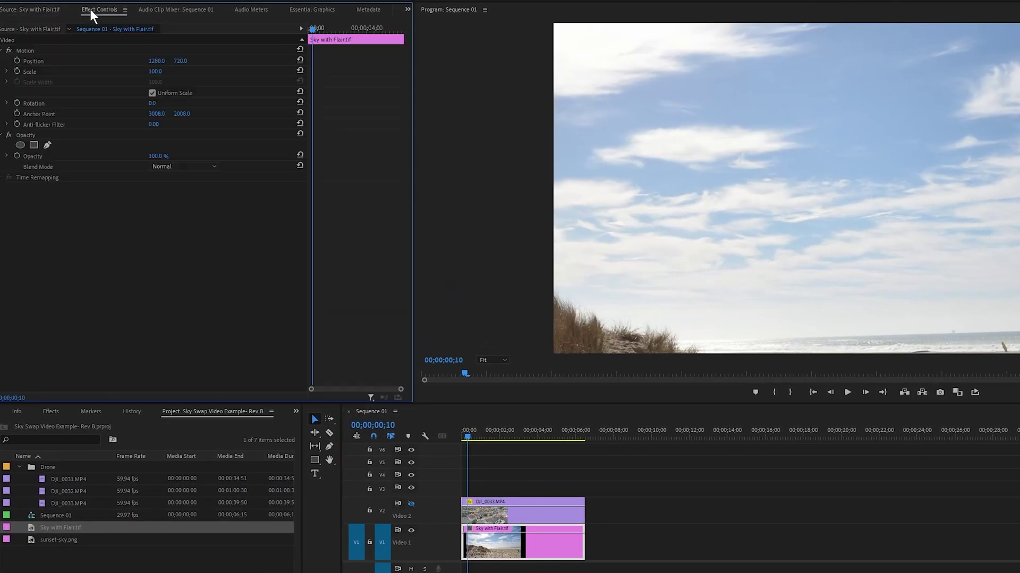
pyautogui.click(6, 71)
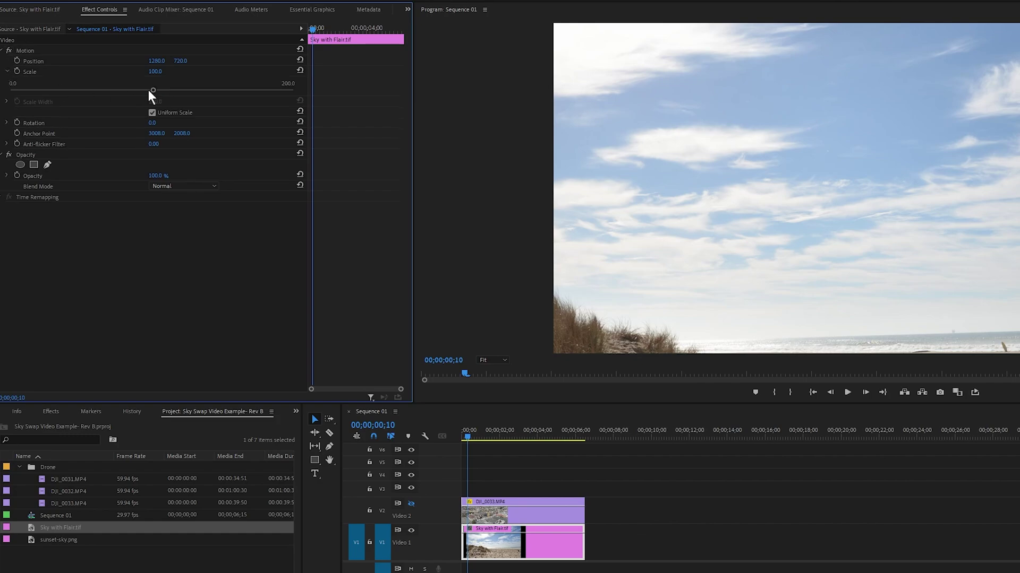
pyautogui.moveTo(153, 90); pyautogui.dragTo(62, 114)
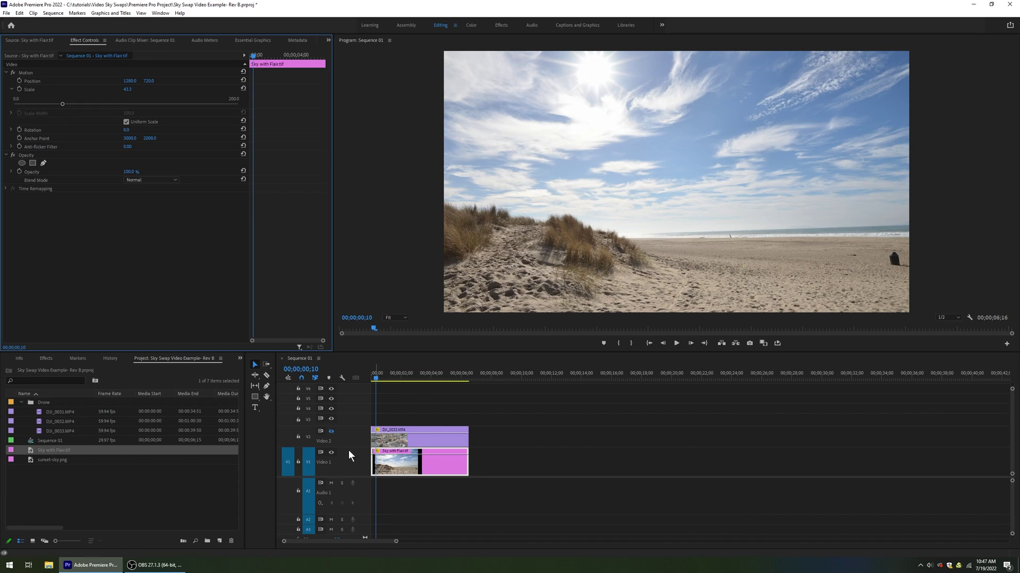
pyautogui.click(332, 431)
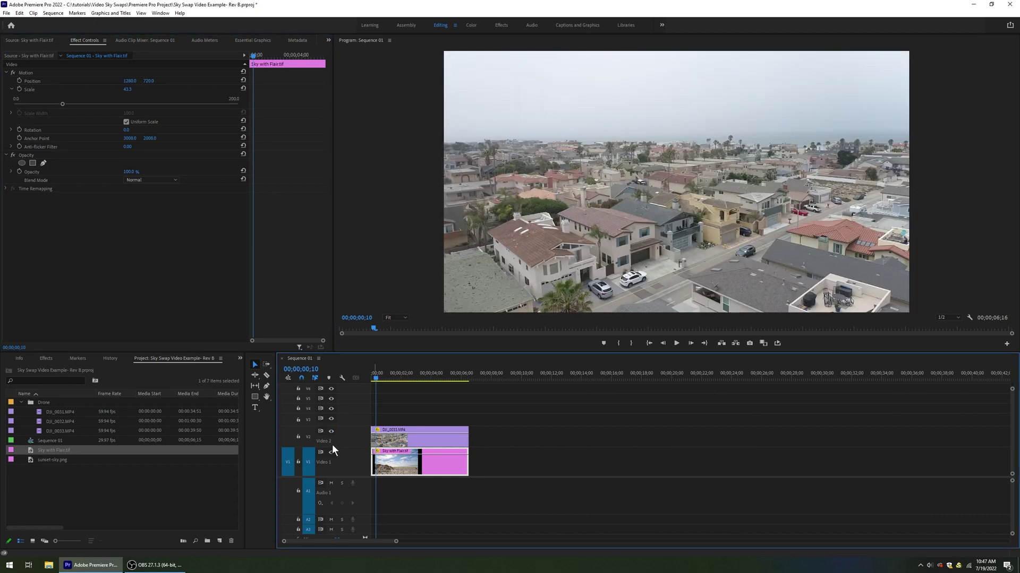
# Step: Apply the Ultra Key effect to the DJI_0033.MP4 clip and sample its key color from the overcast sky
pyautogui.click(410, 442)
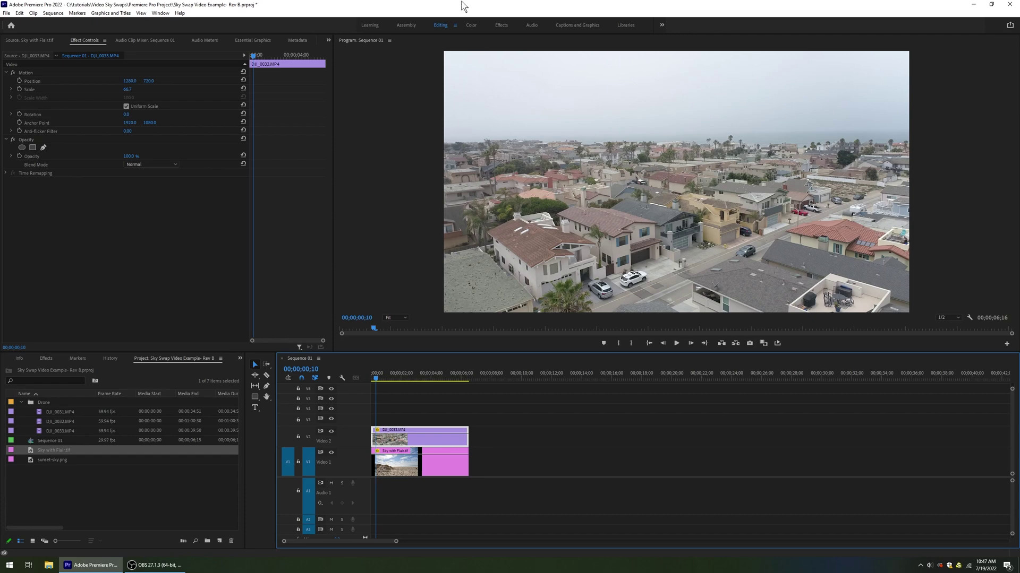
pyautogui.click(501, 25)
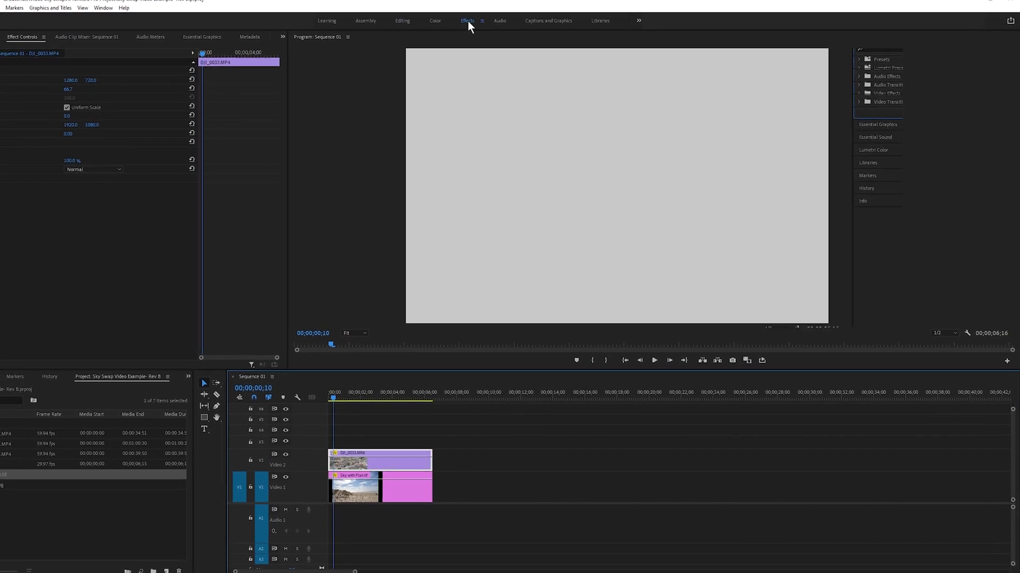
pyautogui.click(920, 48)
pyautogui.write('ultra key')
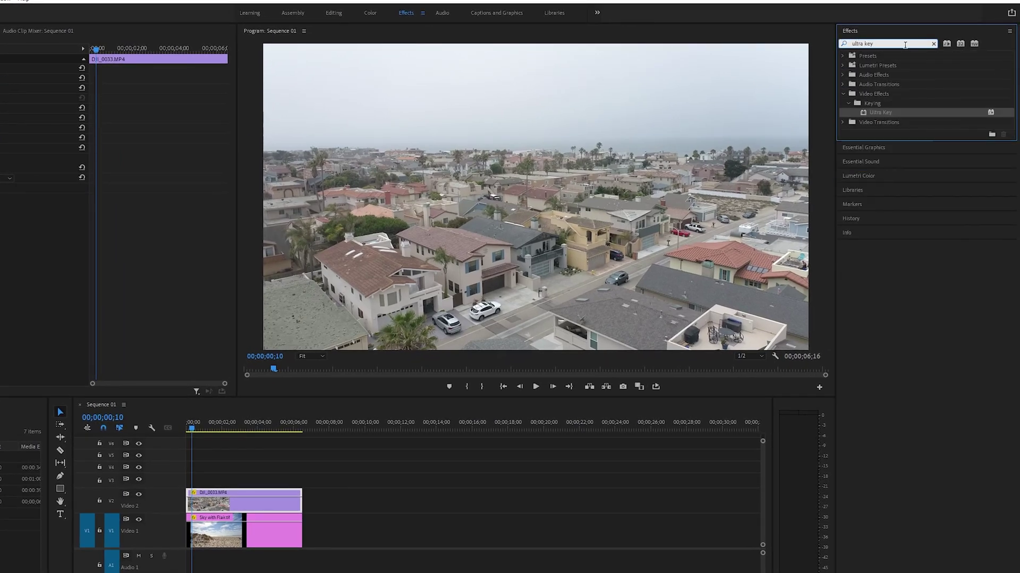
pyautogui.moveTo(881, 113); pyautogui.dragTo(260, 492)
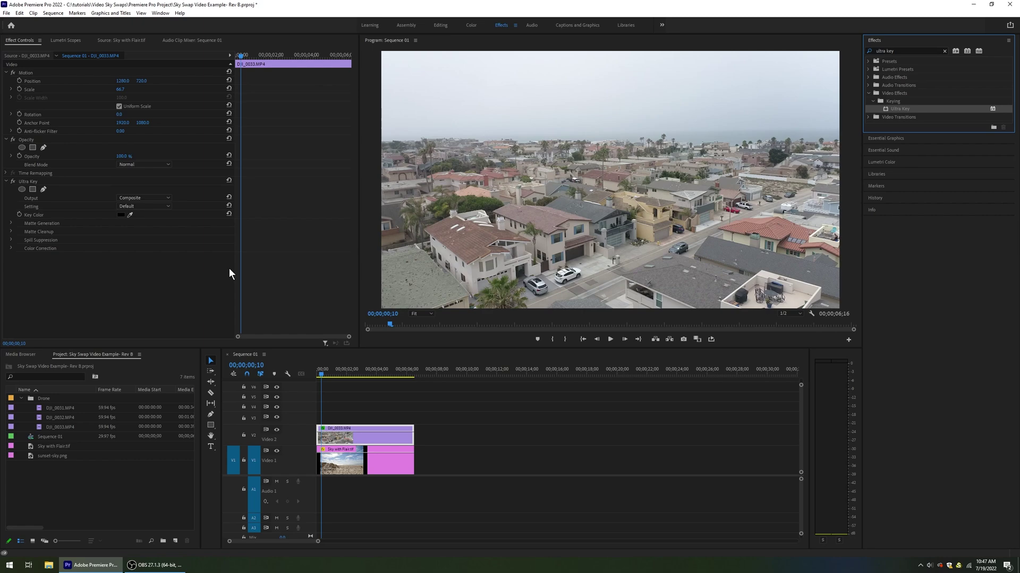
pyautogui.click(130, 215)
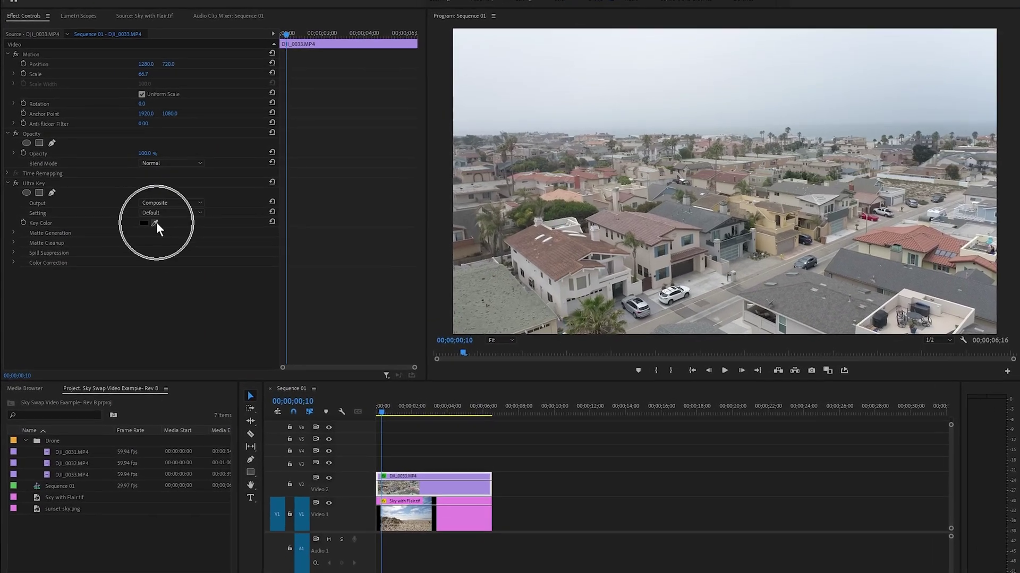
pyautogui.moveTo(157, 222); pyautogui.dragTo(701, 63)
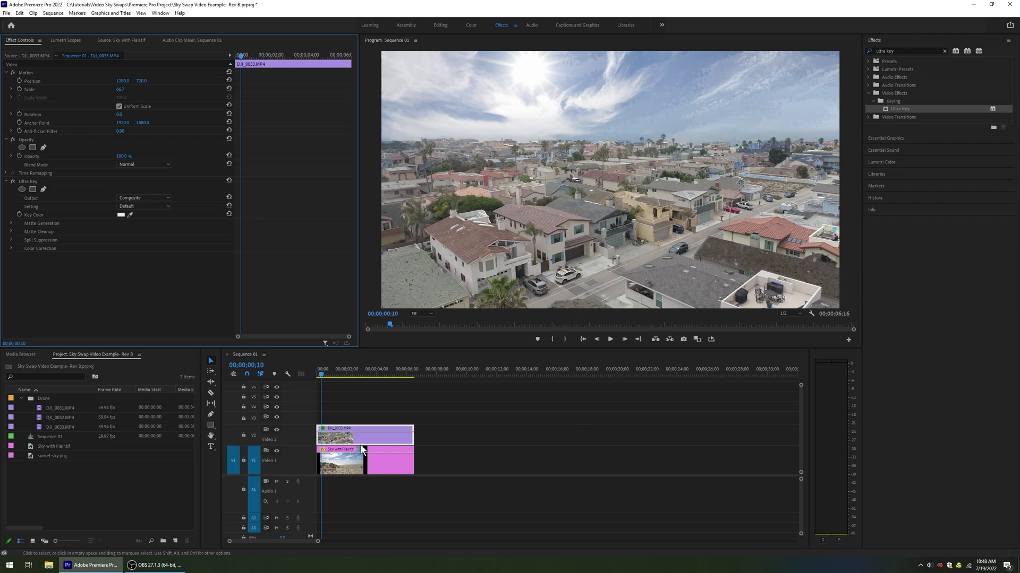
# Step: Compare the drone shot with the Ultra Key effect switched off and on, leaving the effect enabled
pyautogui.click(12, 181)
pyautogui.click(13, 181)
pyautogui.click(13, 182)
pyautogui.click(13, 182)
pyautogui.click(13, 182)
pyautogui.click(13, 182)
pyautogui.click(13, 181)
pyautogui.click(13, 181)
pyautogui.click(13, 182)
pyautogui.click(13, 182)
pyautogui.click(13, 182)
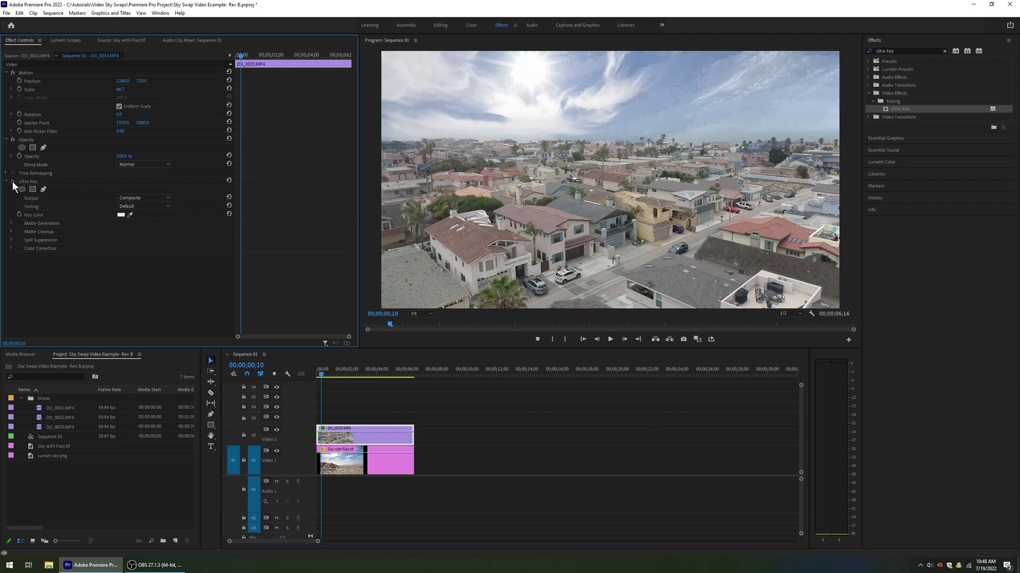
pyautogui.click(12, 182)
pyautogui.click(12, 181)
pyautogui.click(13, 182)
# Step: Draw a closed four-point Ultra Key mask around the sky, with its lower edge along the horizon
pyautogui.click(43, 190)
pyautogui.click(43, 190)
pyautogui.click(375, 144)
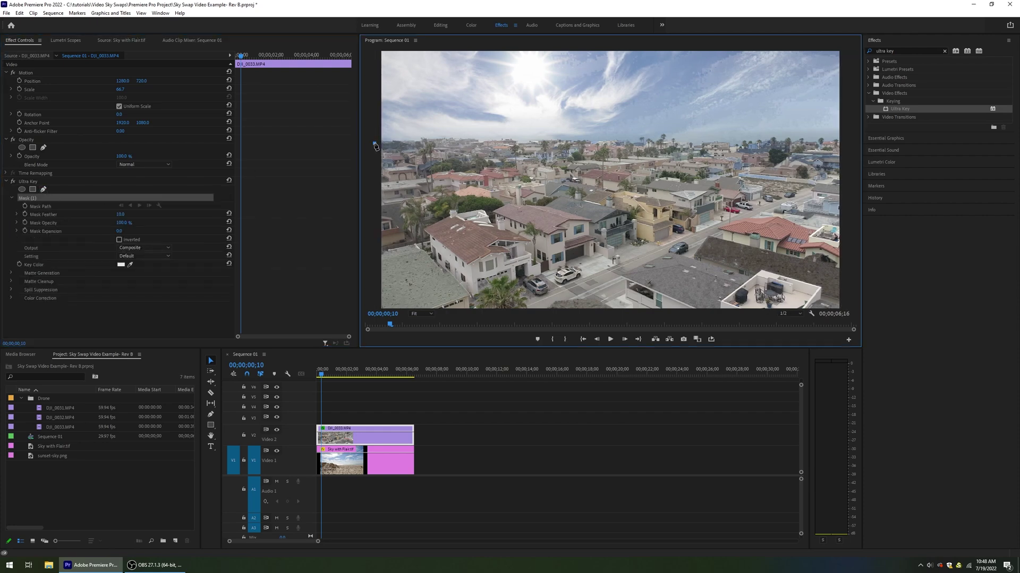
pyautogui.click(845, 134)
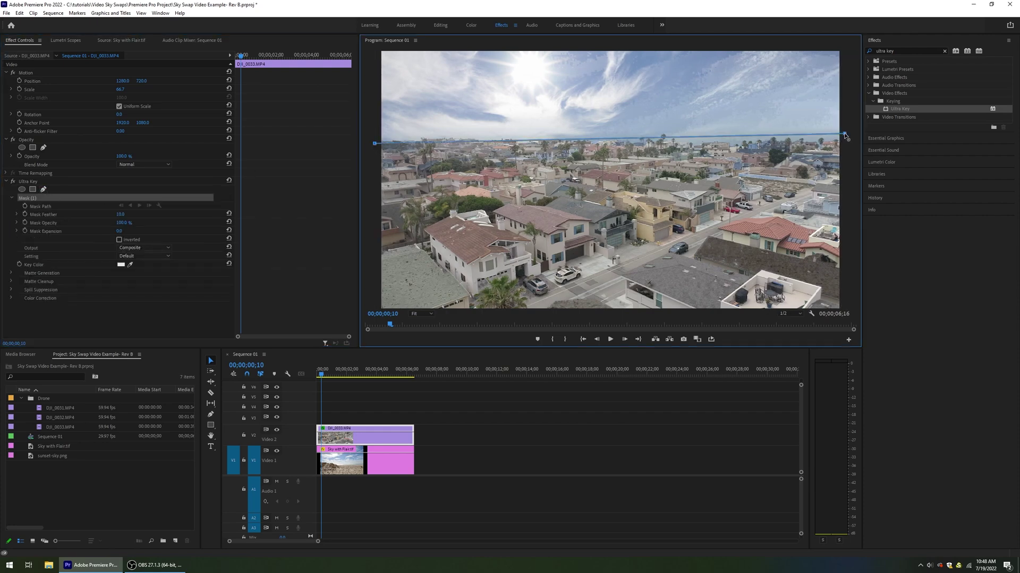
pyautogui.click(838, 61)
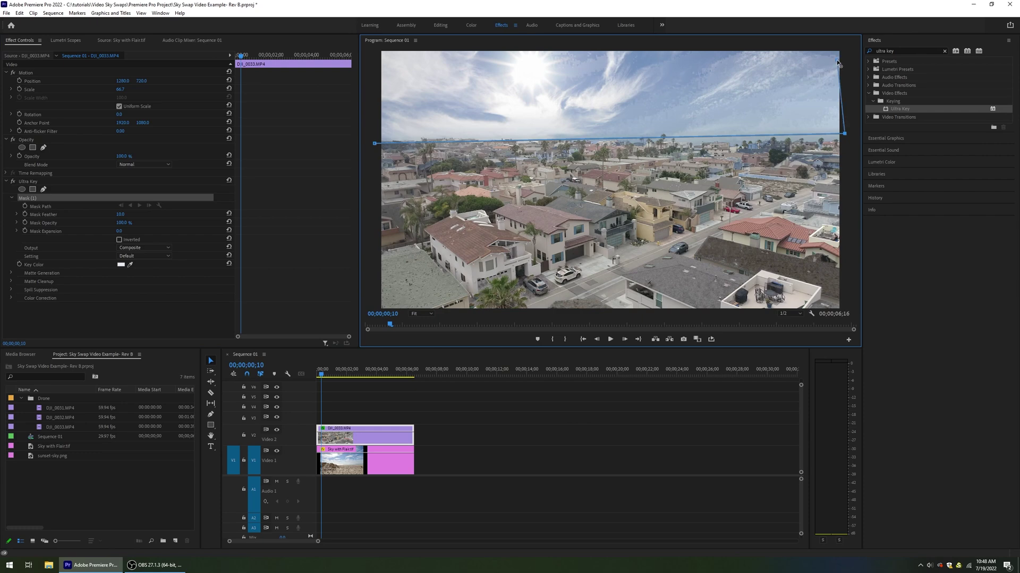
pyautogui.click(377, 63)
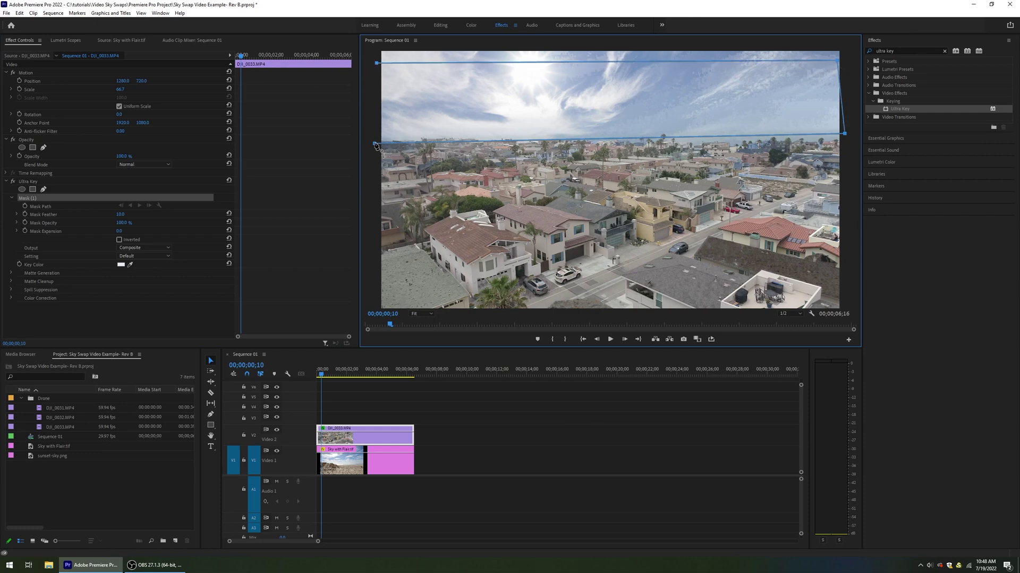
pyautogui.click(375, 143)
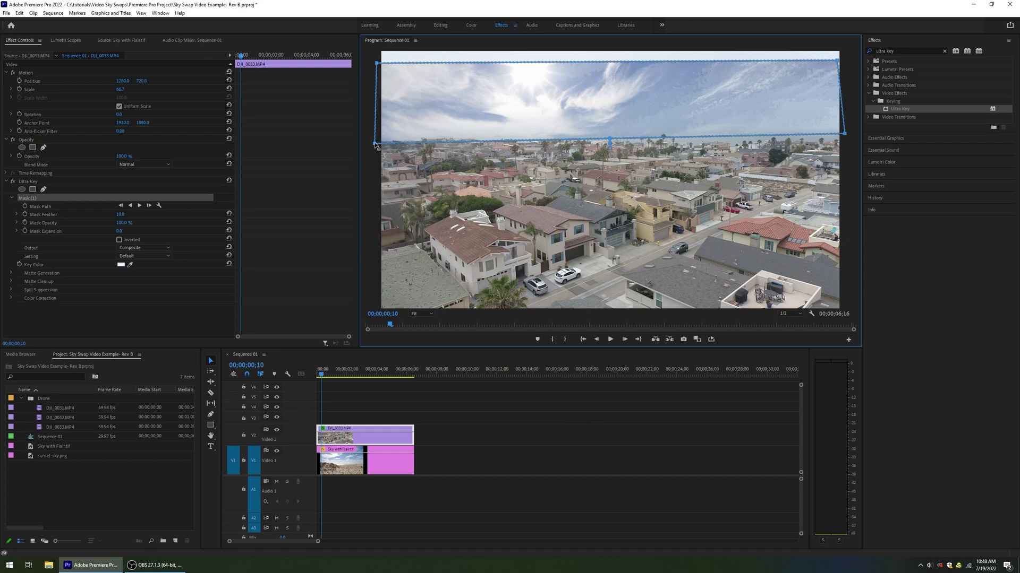
# Step: Move the mask's upper corners beyond the frame's top edge and raise its lower corners to fit the horizon
pyautogui.moveTo(376, 63); pyautogui.dragTo(374, 51)
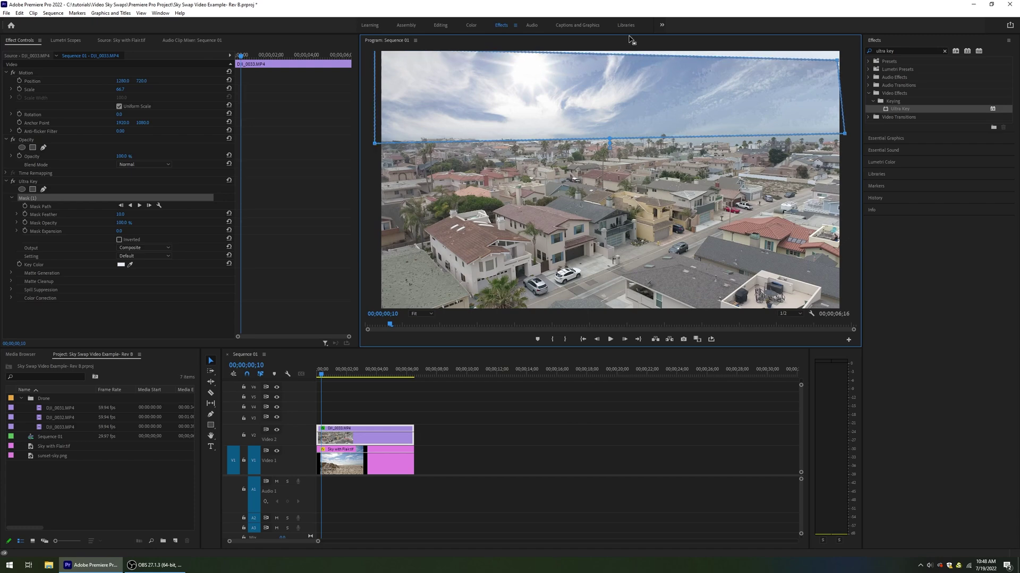
pyautogui.moveTo(838, 60); pyautogui.dragTo(843, 48)
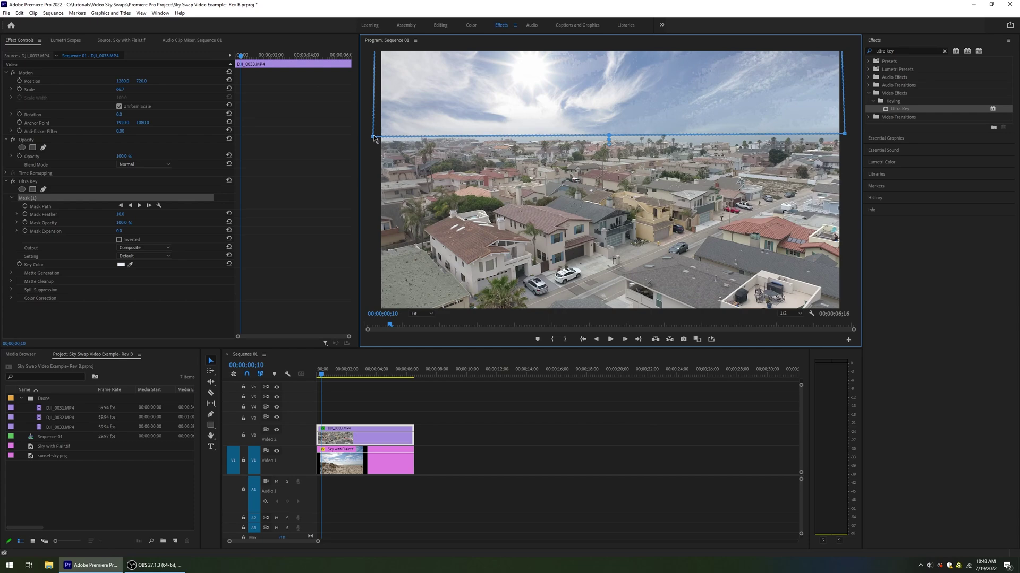
pyautogui.moveTo(845, 135); pyautogui.dragTo(846, 134)
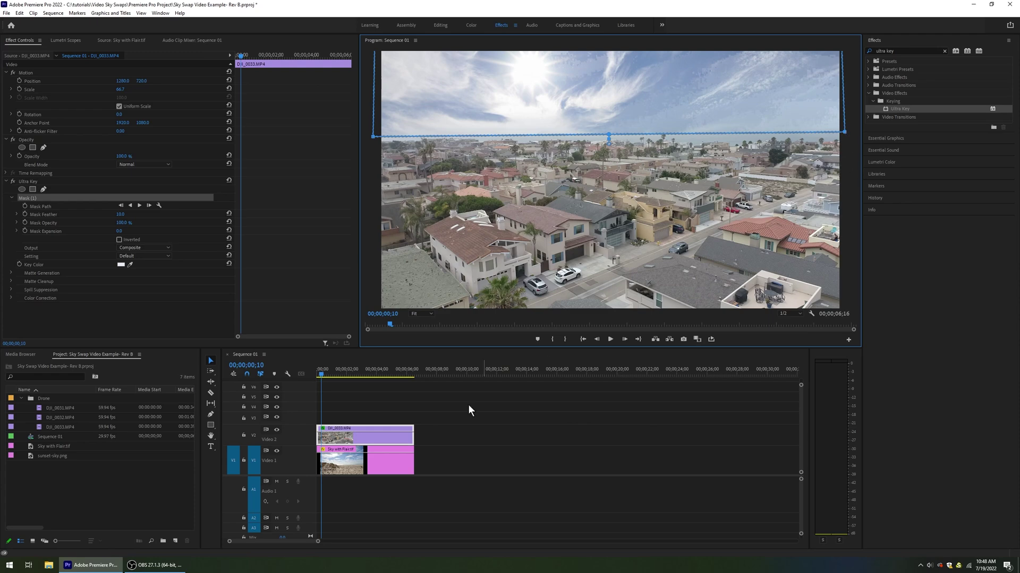
# Step: Set the Ultra Key matte generation Tolerance of the DJI_0033.MP4 clip to about 89.2
pyautogui.click(406, 462)
pyautogui.click(388, 438)
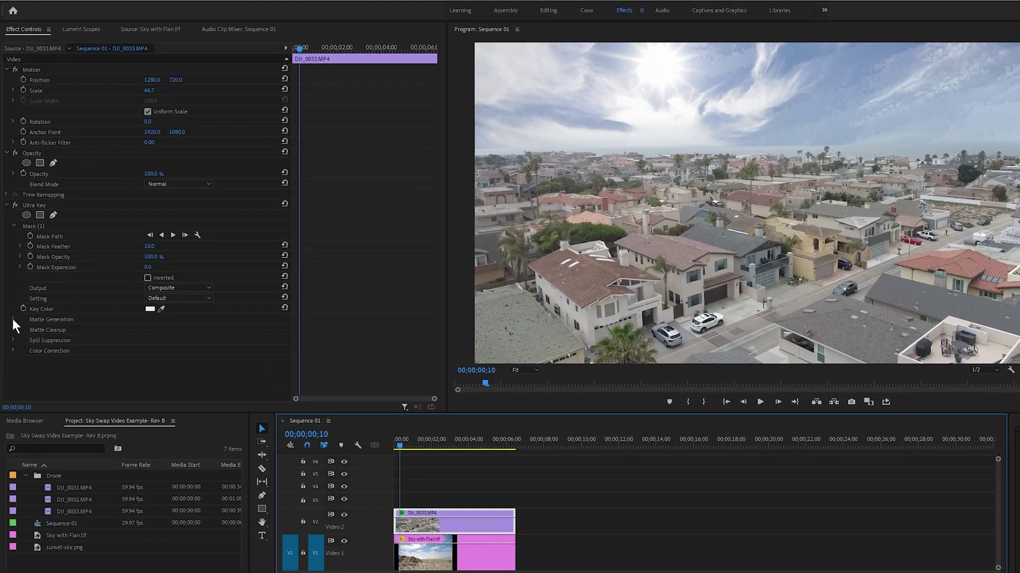
pyautogui.click(13, 319)
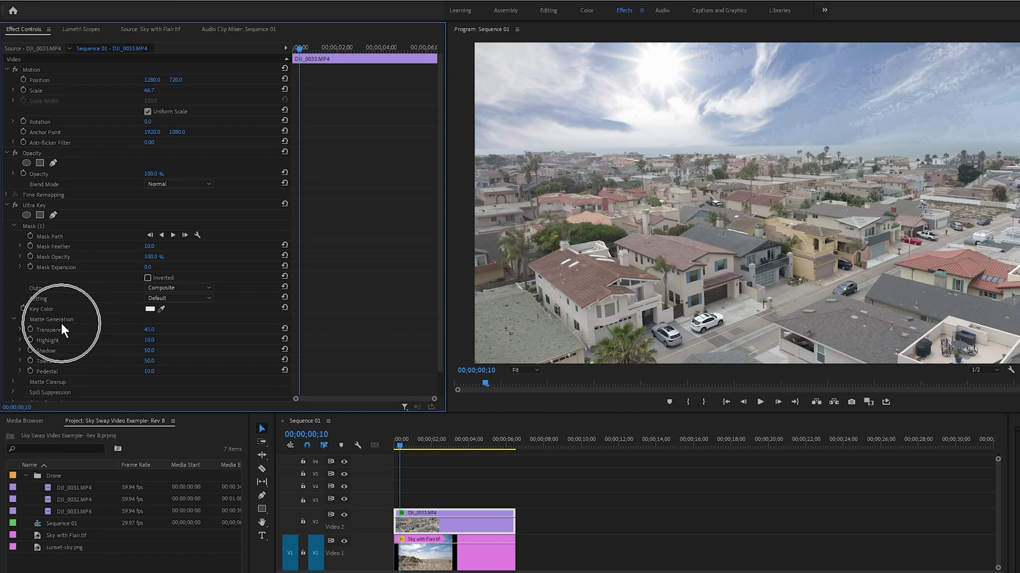
pyautogui.scroll(-1, 81, 354)
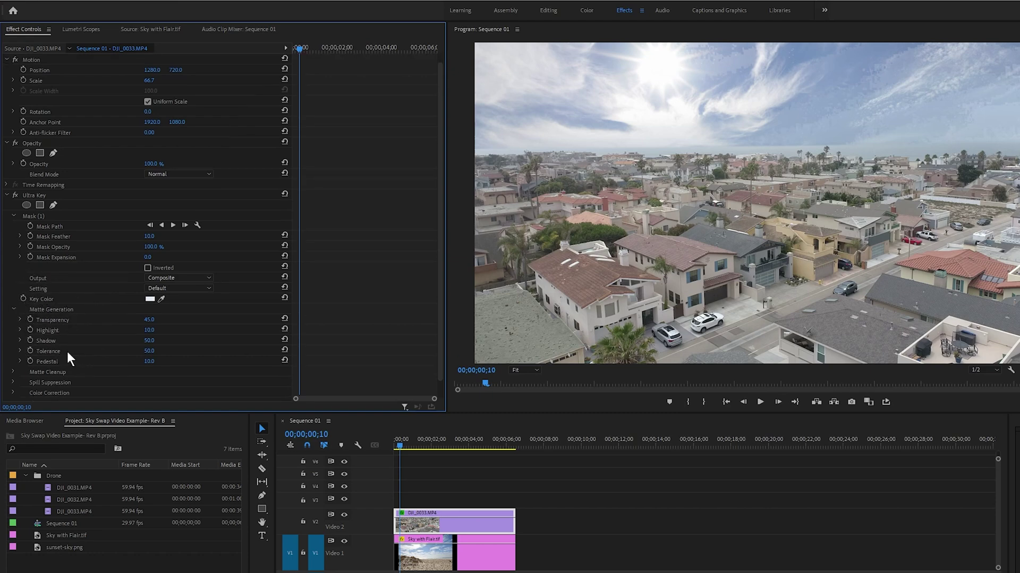
pyautogui.click(20, 351)
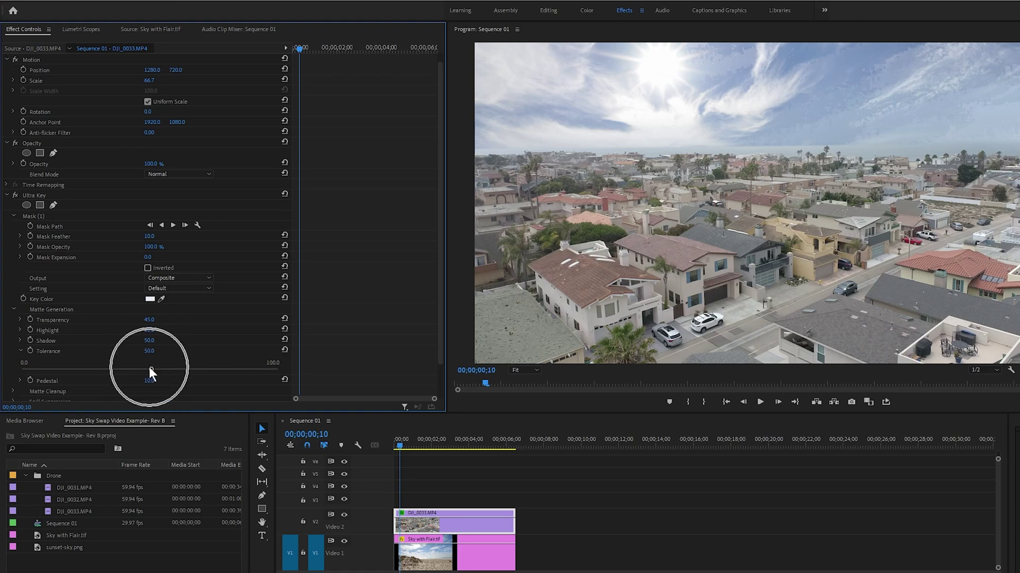
pyautogui.moveTo(152, 368); pyautogui.dragTo(257, 371)
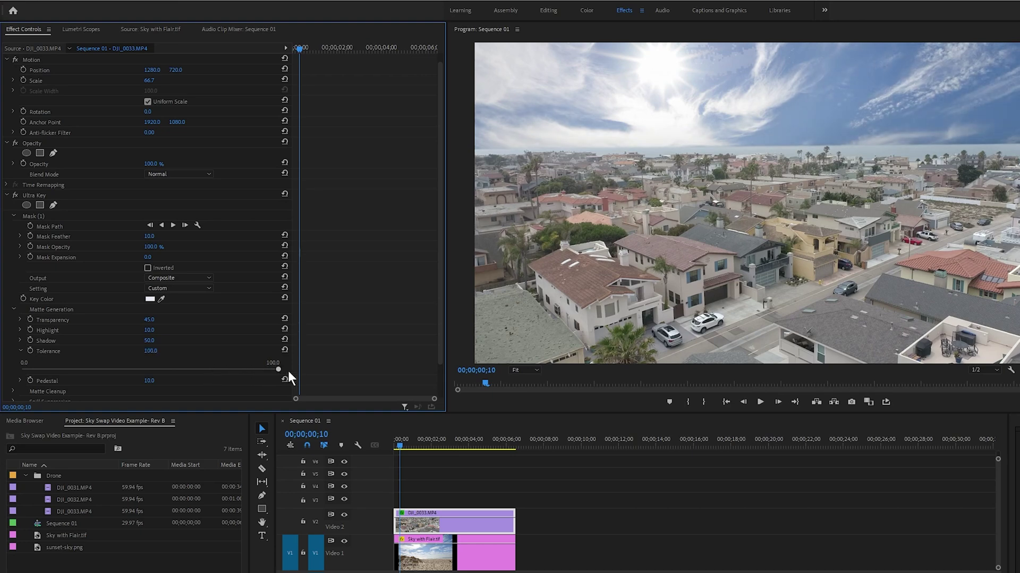
pyautogui.moveTo(294, 372); pyautogui.dragTo(249, 364)
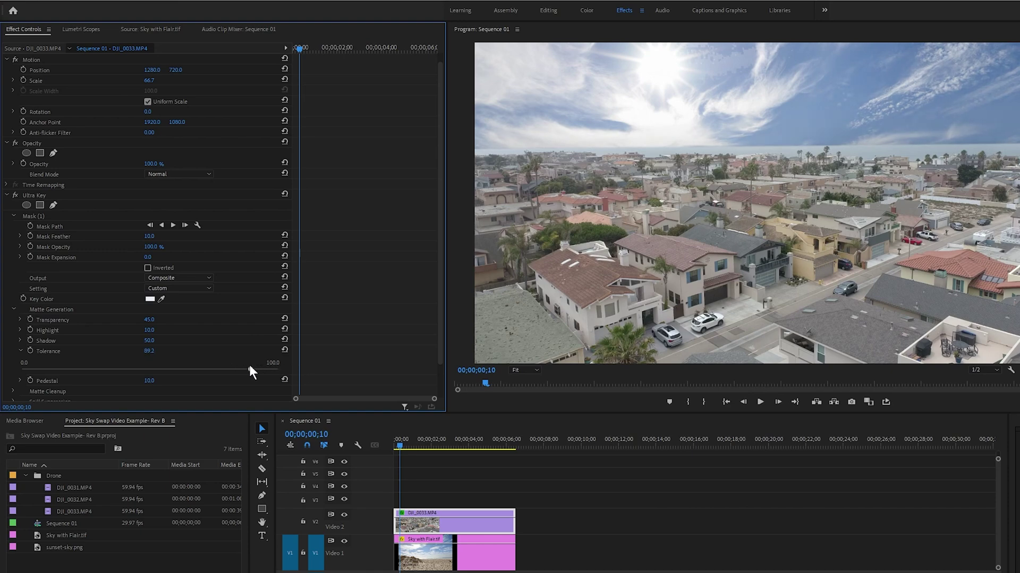
# Step: Set the Ultra Key matte generation Pedestal to about 44.5
pyautogui.scroll(-1, 159, 351)
pyautogui.click(21, 360)
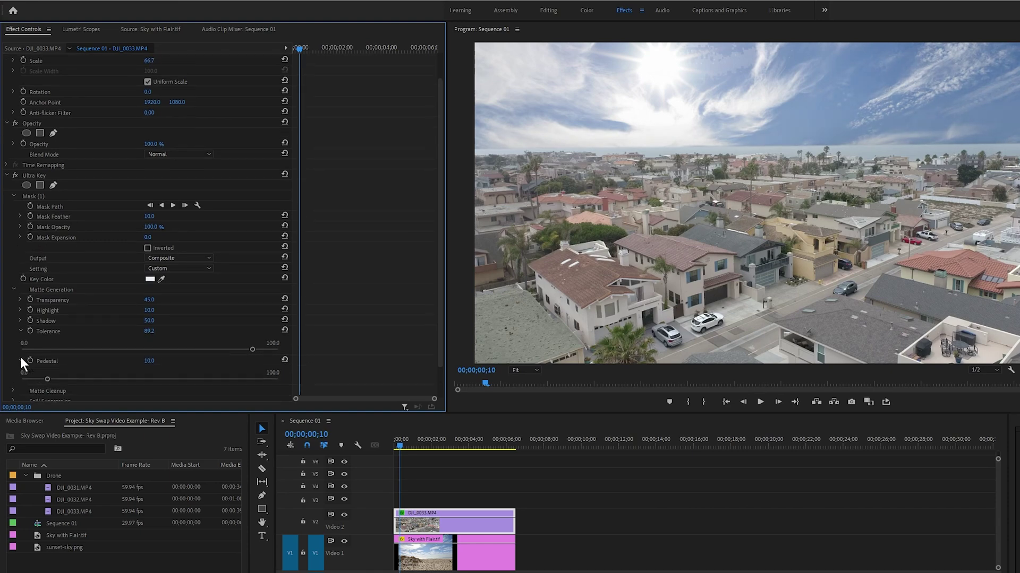
pyautogui.moveTo(48, 379); pyautogui.dragTo(71, 375)
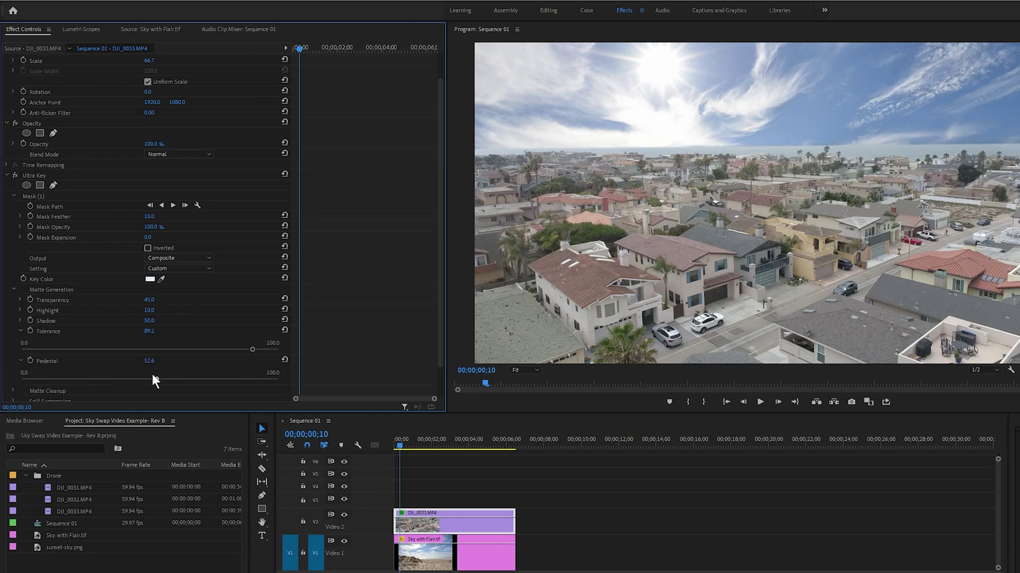
pyautogui.moveTo(182, 377); pyautogui.dragTo(150, 380)
# Step: Set the Ultra Key sky mask's feather to about 262.3 and deselect the clip
pyautogui.click(40, 195)
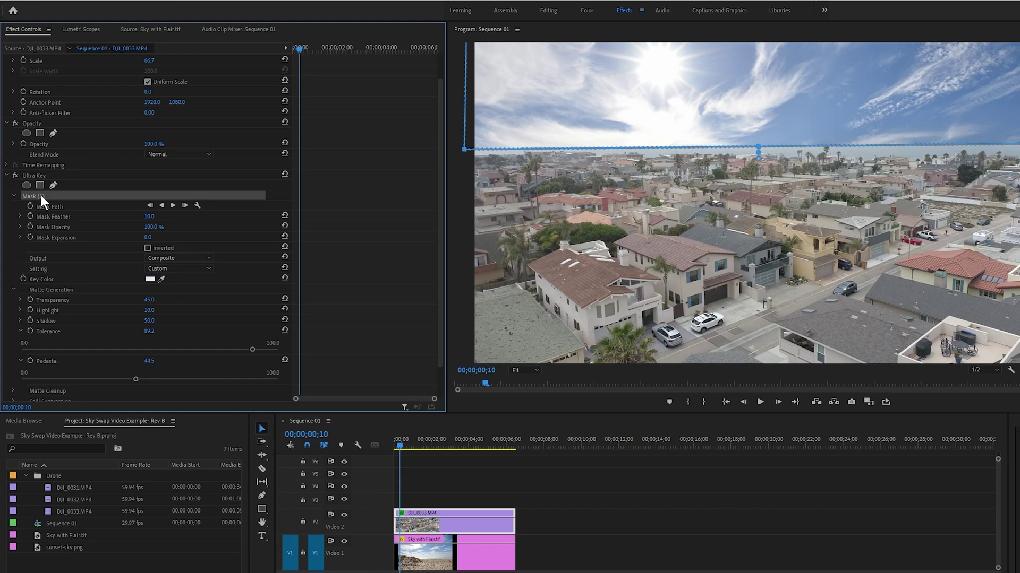
pyautogui.click(19, 216)
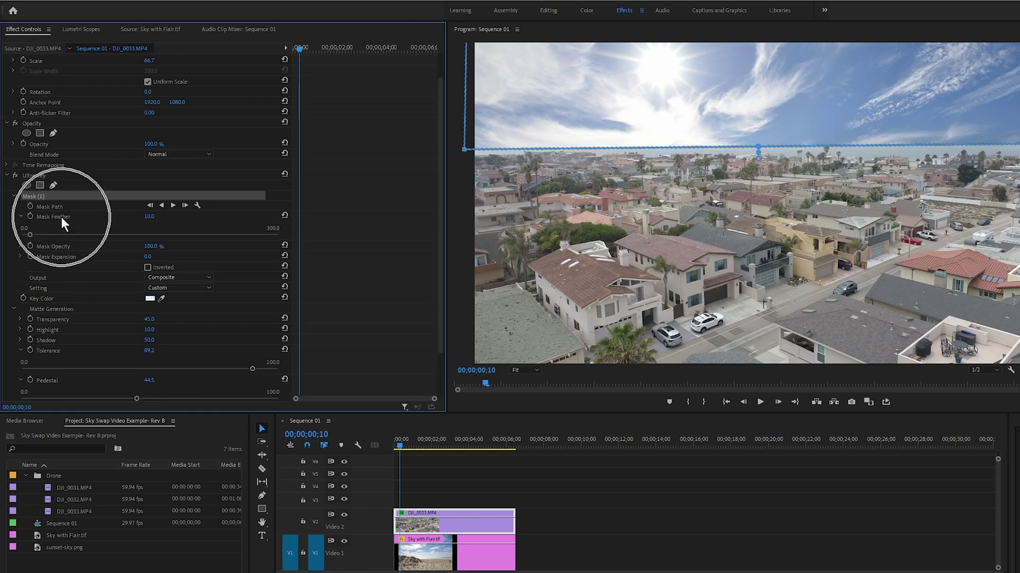
pyautogui.moveTo(29, 234); pyautogui.dragTo(246, 236)
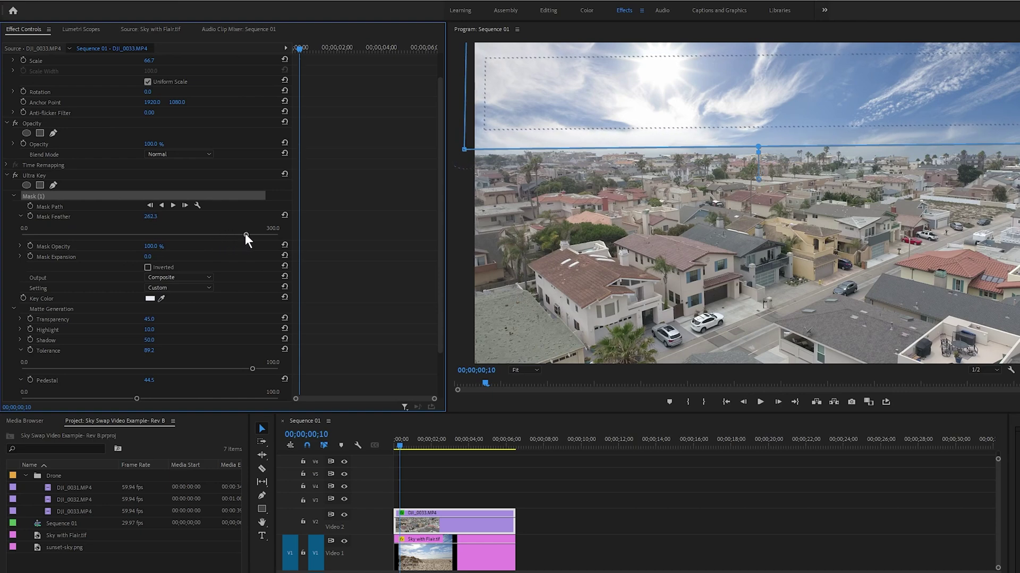
pyautogui.click(464, 250)
pyautogui.click(514, 485)
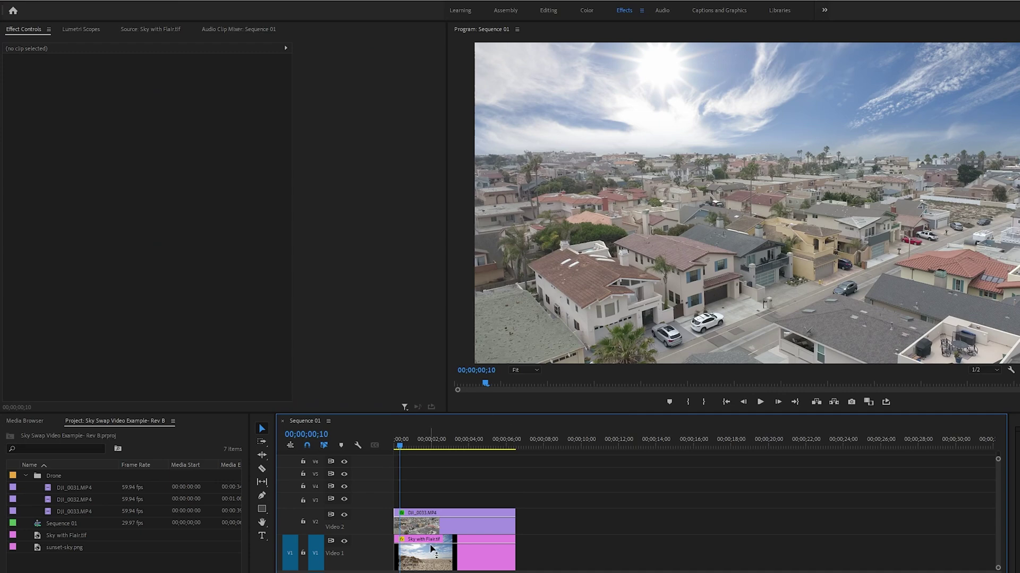
# Step: Raise the lower-right corner of the DJI_0033.MP4 sky mask, shift the whole mask slightly upward, and deselect the clip
pyautogui.click(436, 530)
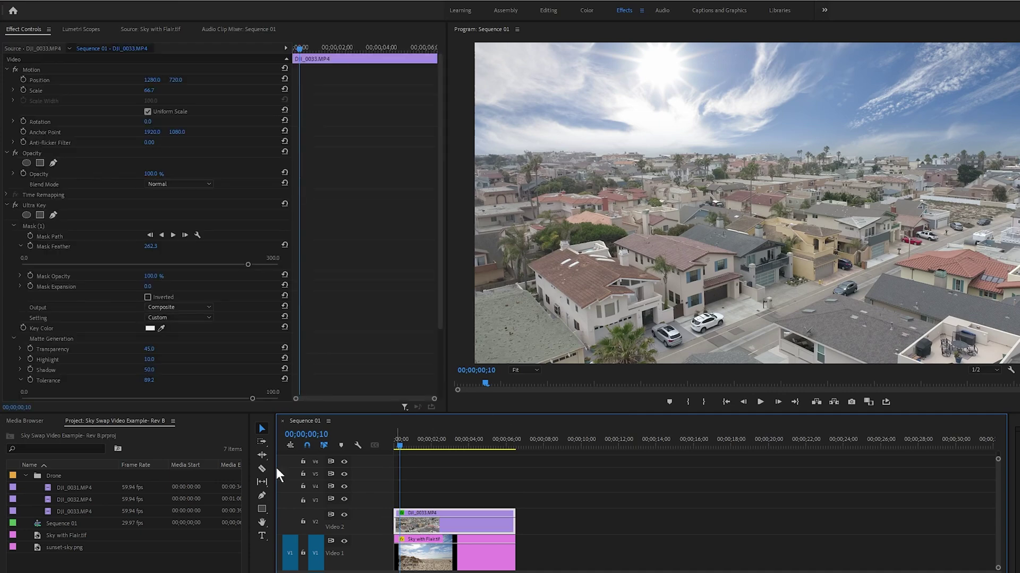
pyautogui.click(46, 225)
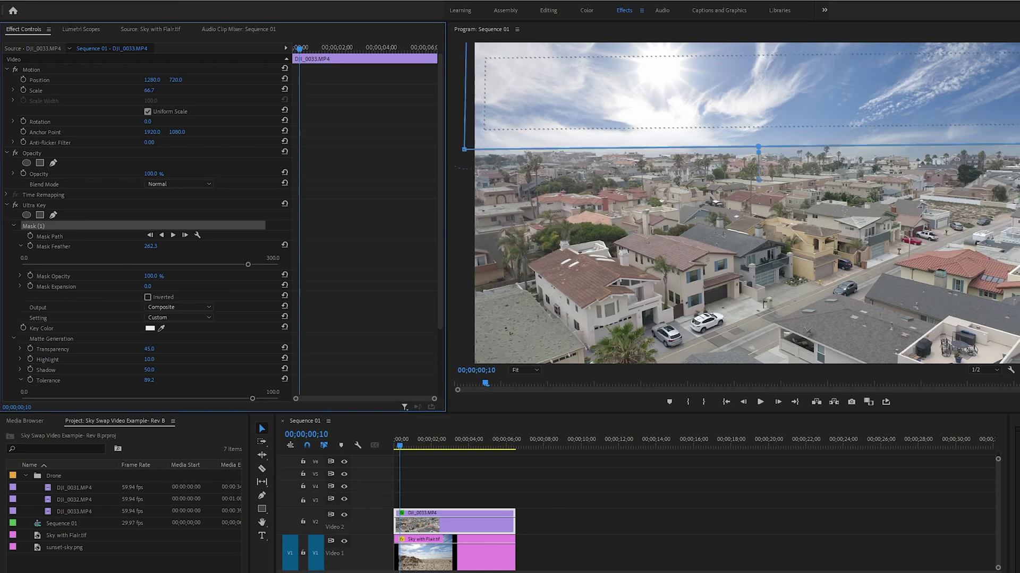
pyautogui.moveTo(945, 138); pyautogui.dragTo(945, 128)
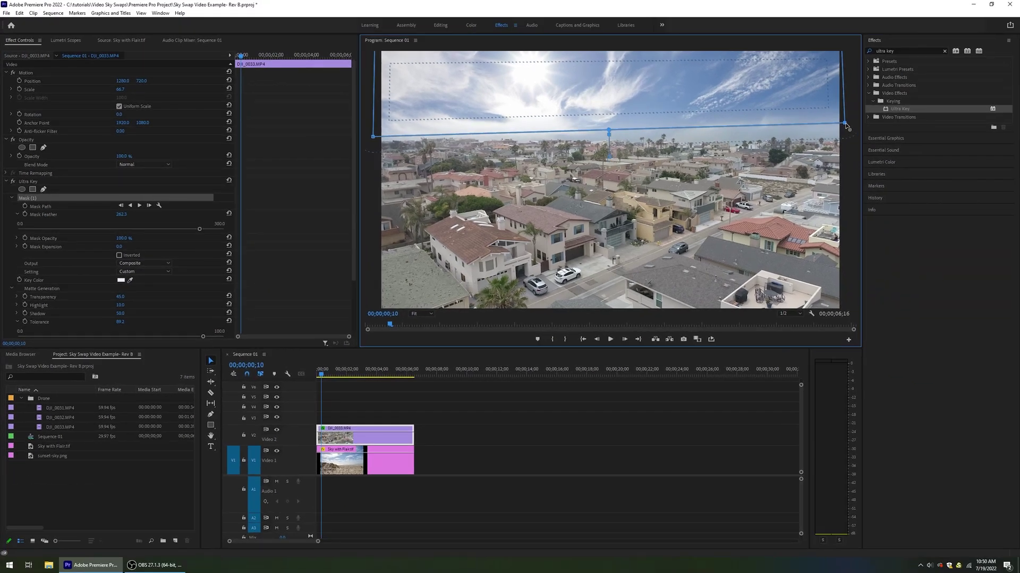
pyautogui.moveTo(846, 127); pyautogui.dragTo(844, 128)
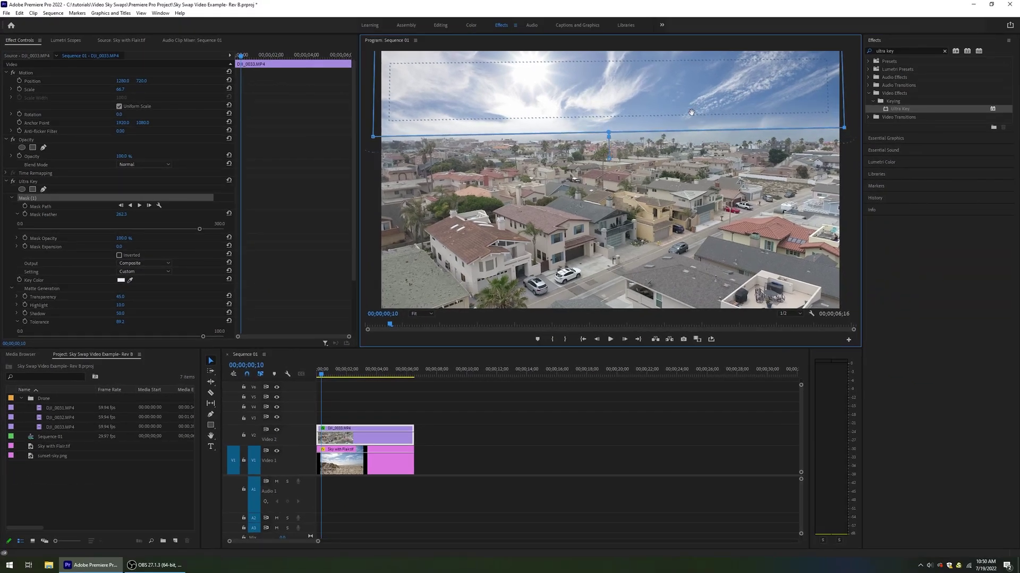
pyautogui.moveTo(684, 113); pyautogui.dragTo(682, 110)
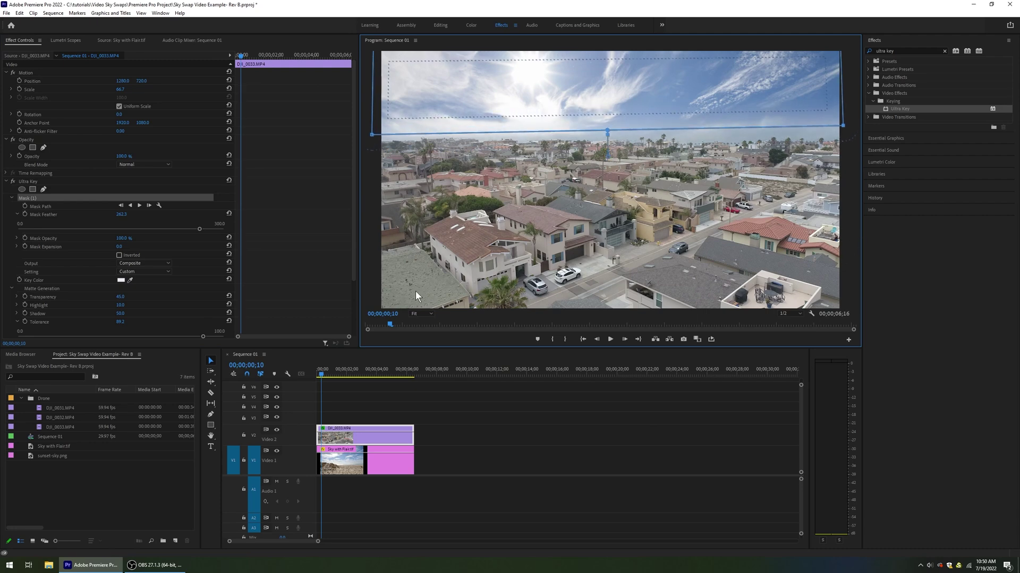
pyautogui.click(443, 472)
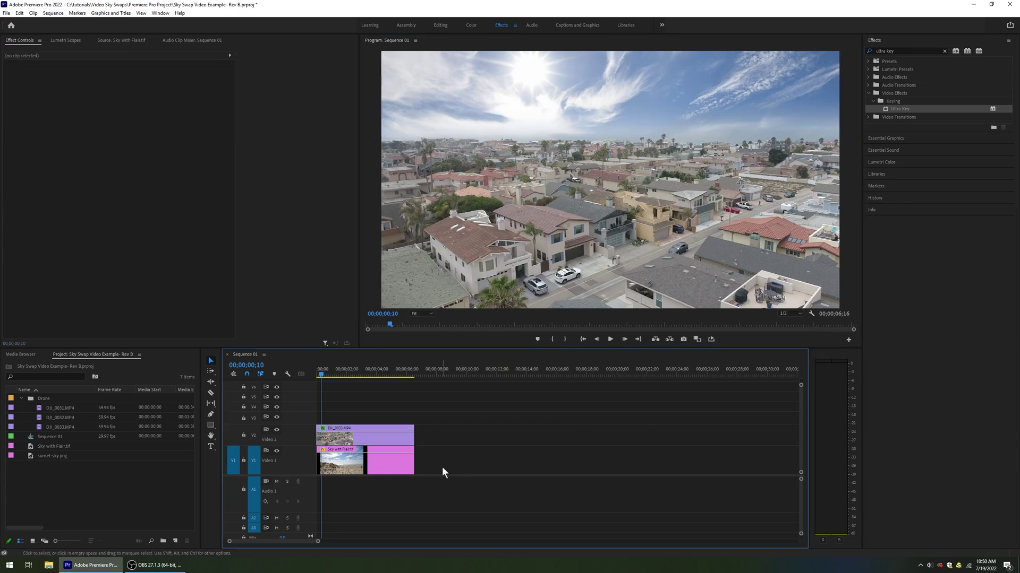
# Step: Grade the DJI_0033.MP4 clip in Lumetri Color with temperature -3.7, contrast 41.5 and whites about 22
pyautogui.click(382, 441)
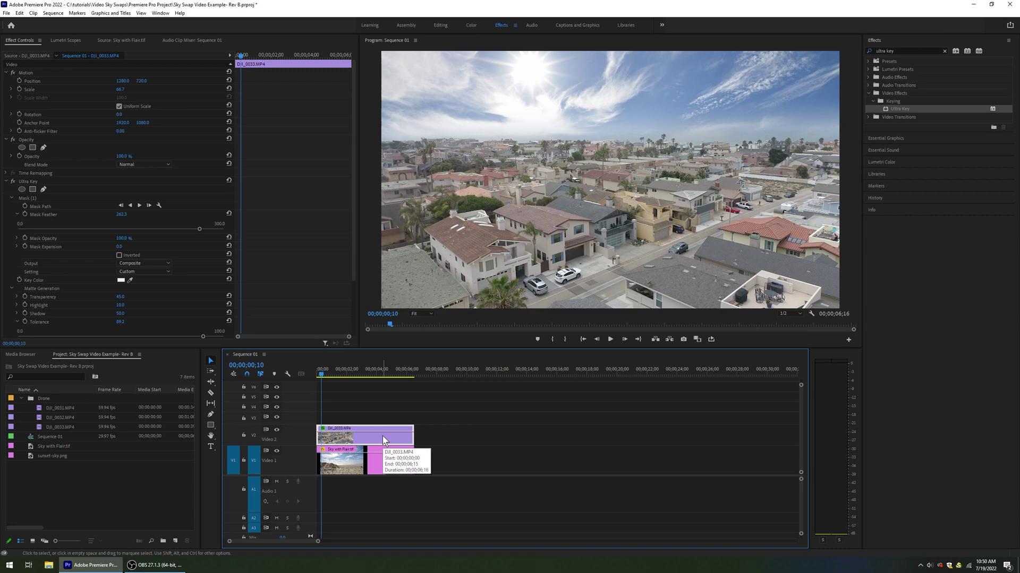
pyautogui.click(470, 25)
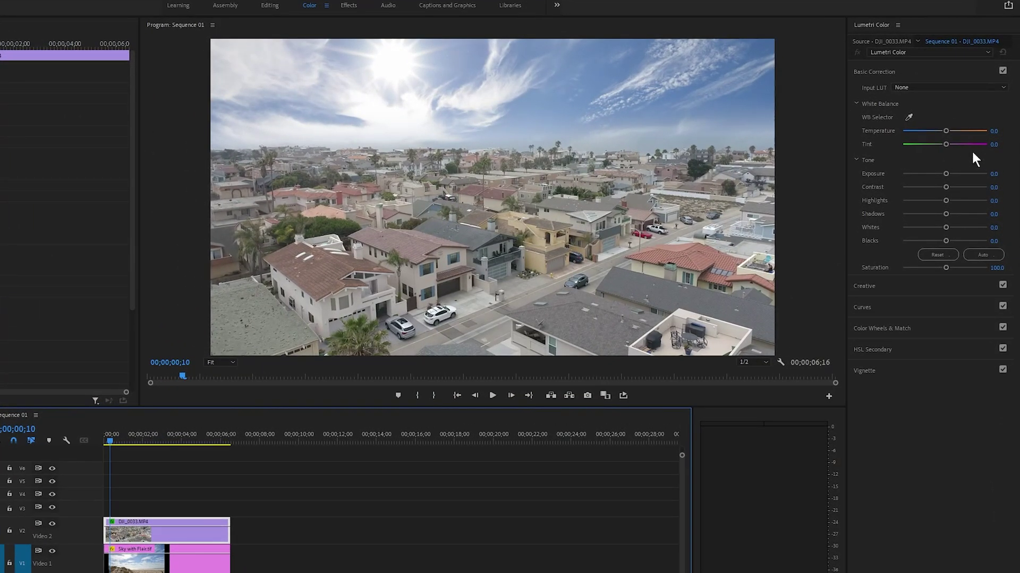
pyautogui.moveTo(944, 130); pyautogui.dragTo(939, 130)
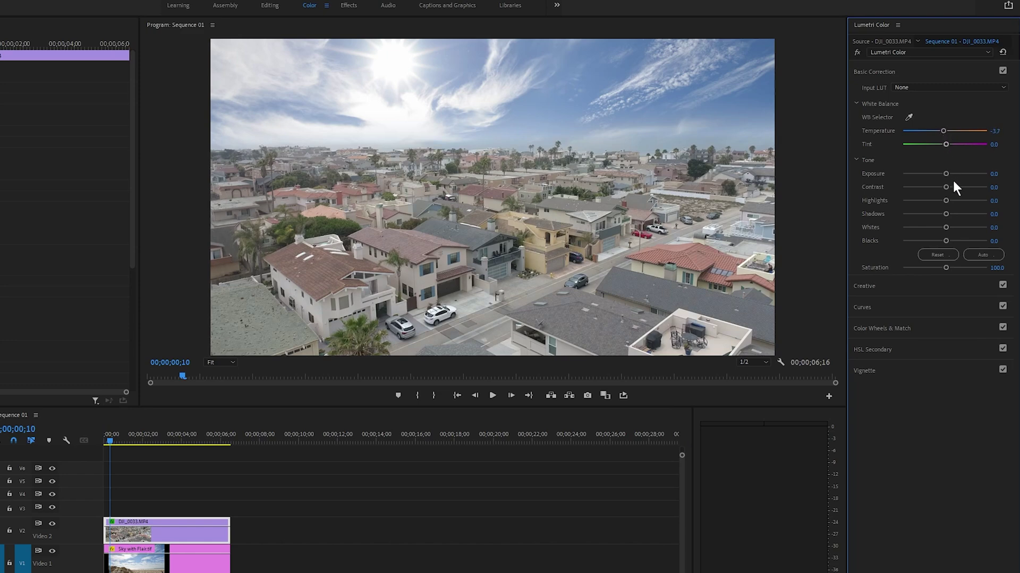
pyautogui.moveTo(945, 186); pyautogui.dragTo(954, 186)
pyautogui.moveTo(945, 228); pyautogui.dragTo(950, 227)
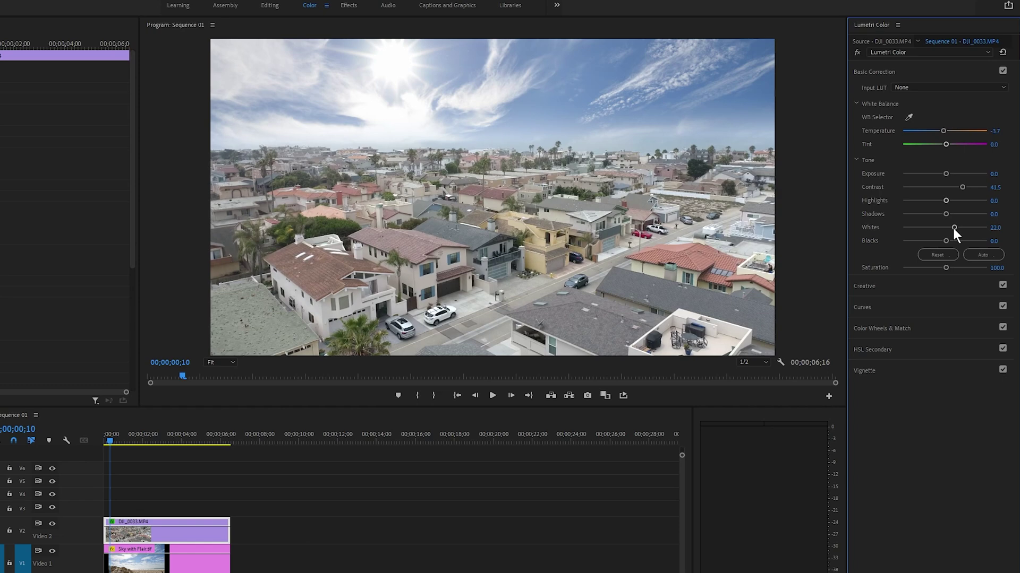
# Step: Set the drone clip's creative vibrance to about 52.4 and saturation to about 113.2, comparing the grade off and on
pyautogui.click(932, 285)
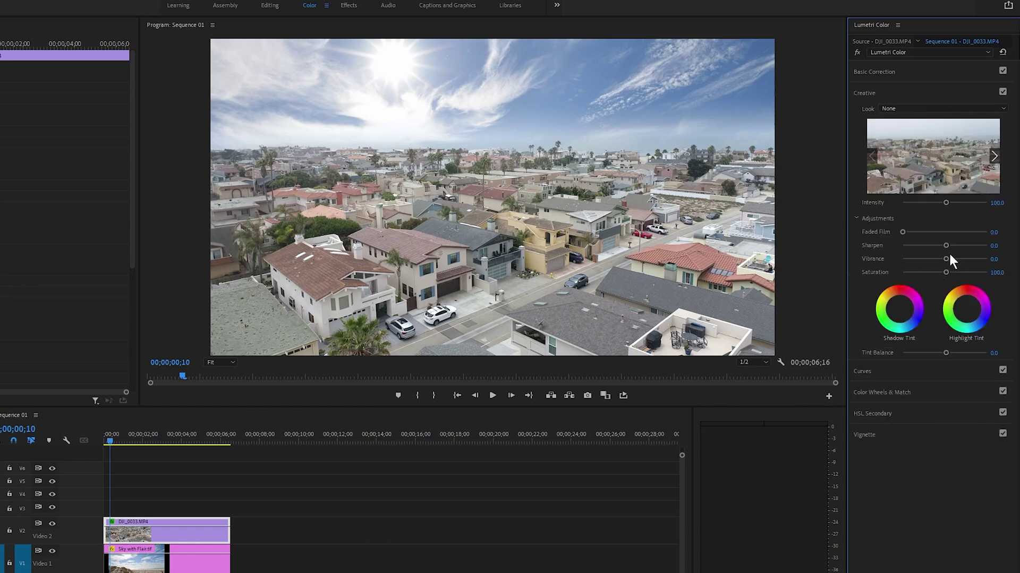
pyautogui.moveTo(948, 259); pyautogui.dragTo(958, 259)
pyautogui.click(857, 51)
pyautogui.click(857, 52)
pyautogui.click(857, 52)
pyautogui.click(857, 52)
pyautogui.moveTo(945, 272); pyautogui.dragTo(950, 272)
# Step: Refine the drone clip's basic correction with highlights -13.4, shadows 11, whites 27.8, blacks -9.8 and saturation about 119.5
pyautogui.click(889, 72)
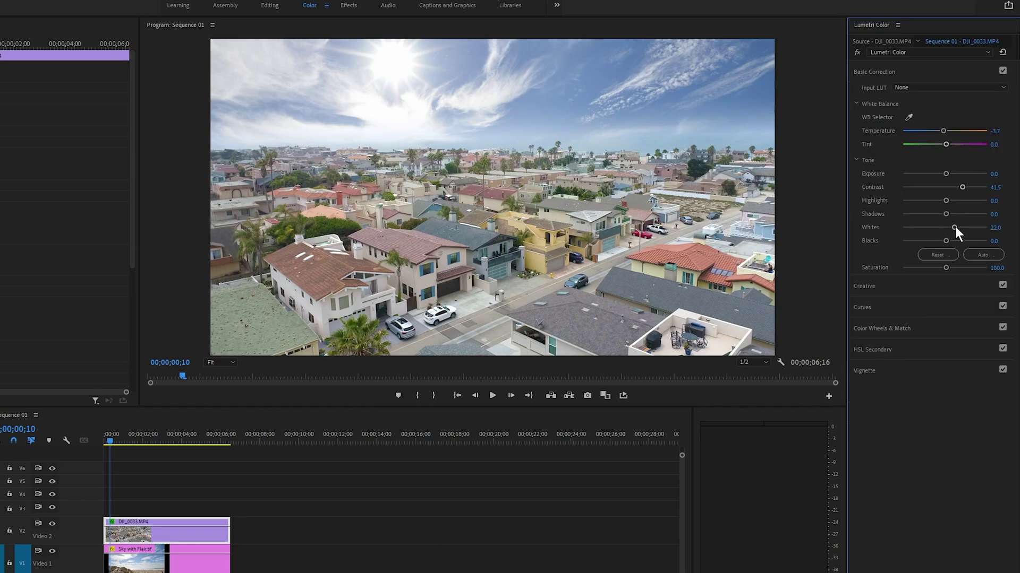
pyautogui.moveTo(946, 214)
pyautogui.mouseDown()
pyautogui.moveTo(955, 213)
pyautogui.moveTo(940, 201)
pyautogui.mouseUp()
pyautogui.moveTo(947, 241); pyautogui.dragTo(956, 228)
pyautogui.moveTo(946, 268); pyautogui.dragTo(947, 268)
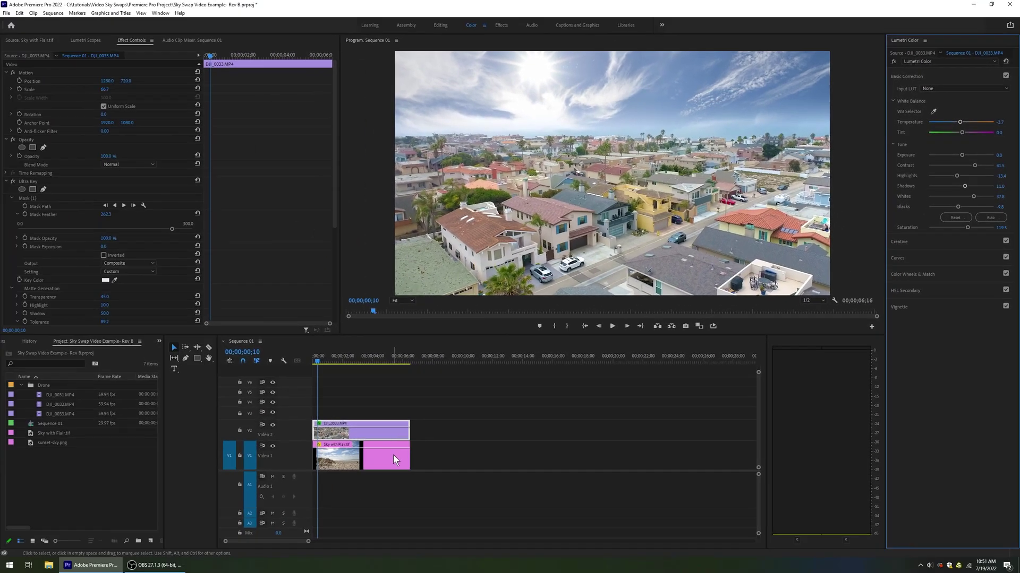
# Step: Set the Sky with Flair.tif clip's Lumetri contrast to about 30 and vibrance to about 52.4, comparing the grade off and on
pyautogui.click(393, 455)
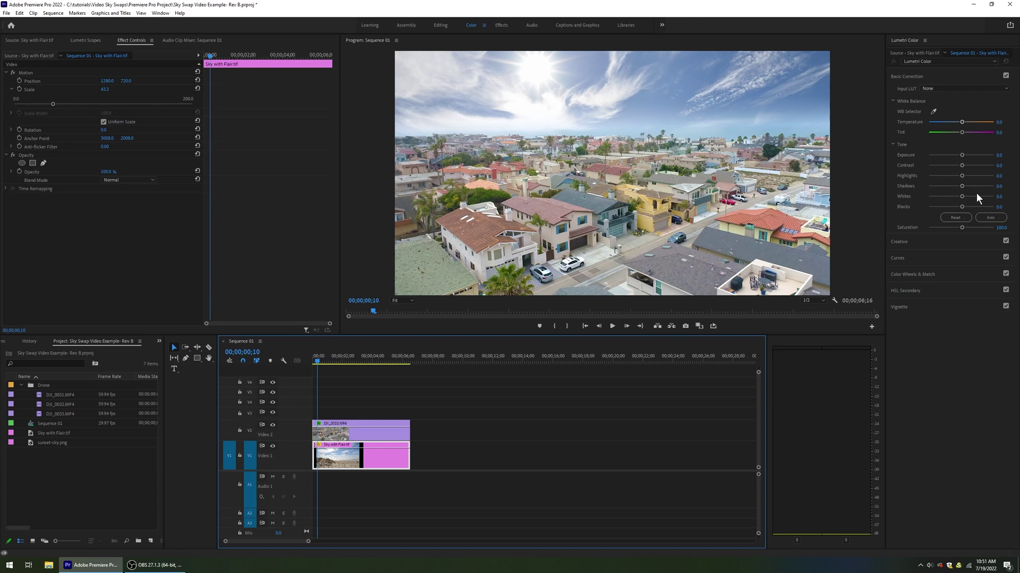
pyautogui.moveTo(961, 165); pyautogui.dragTo(967, 165)
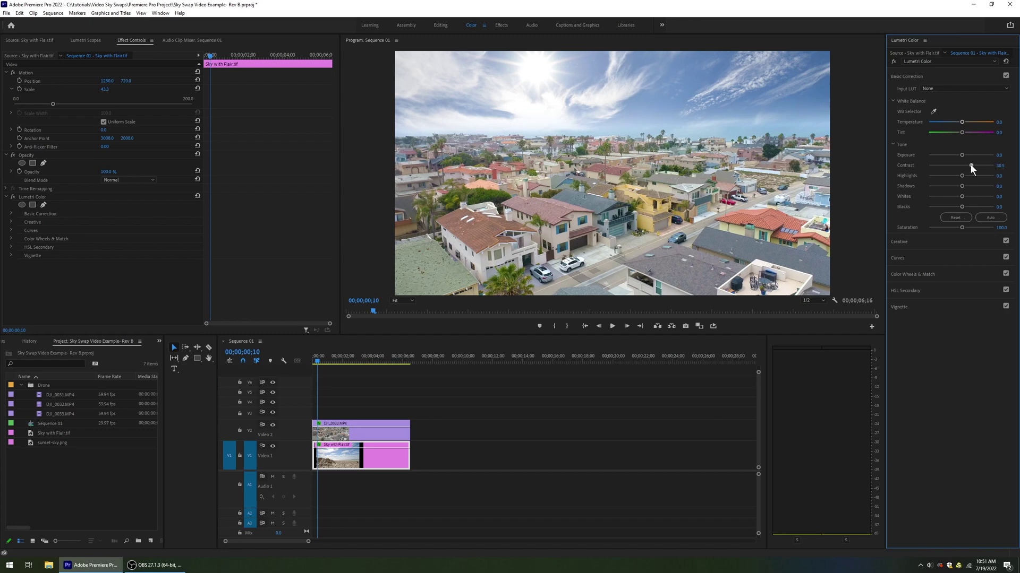
pyautogui.click(951, 242)
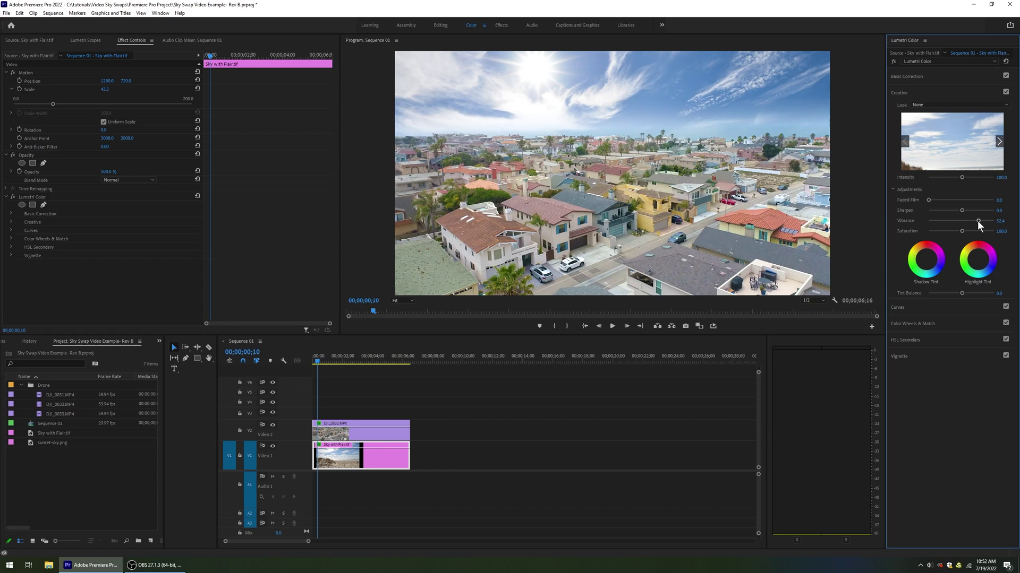
pyautogui.click(894, 60)
pyautogui.click(894, 60)
pyautogui.click(894, 62)
pyautogui.click(894, 61)
# Step: Inspect the horizon blend at 100% zoom across the frame's right part, and return the preview to Fit
pyautogui.click(411, 301)
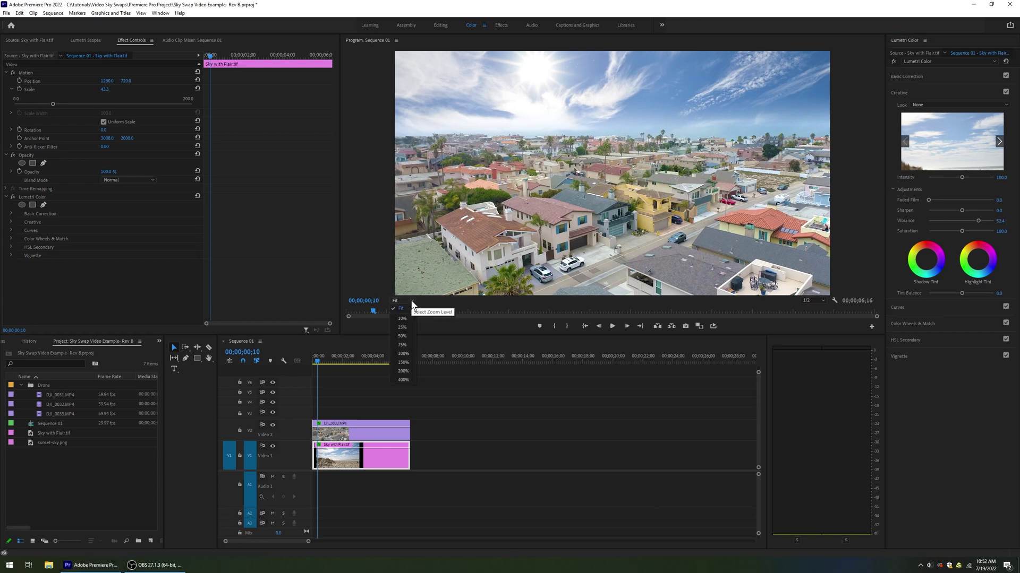
pyautogui.click(407, 355)
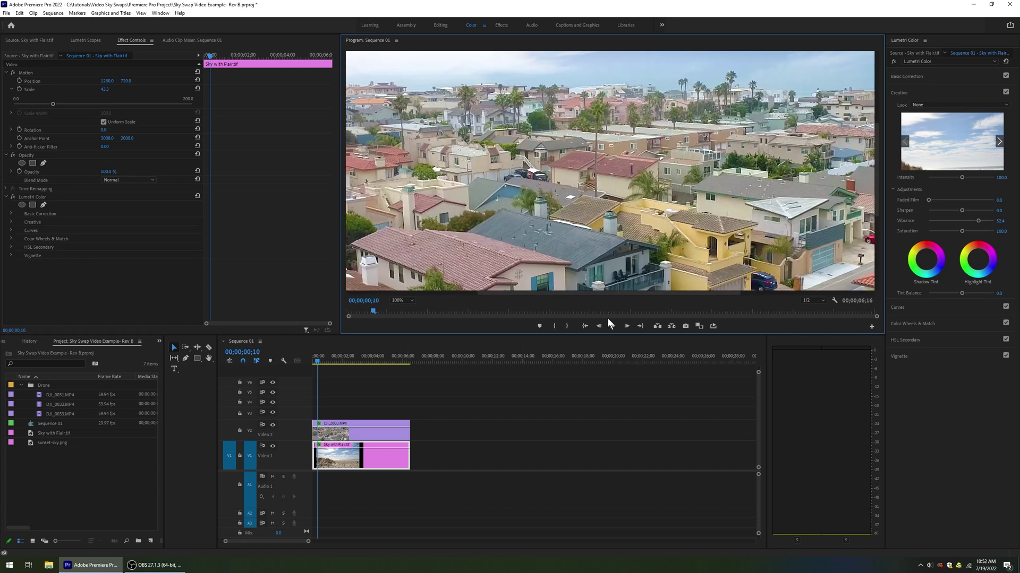
pyautogui.moveTo(877, 184); pyautogui.dragTo(876, 153)
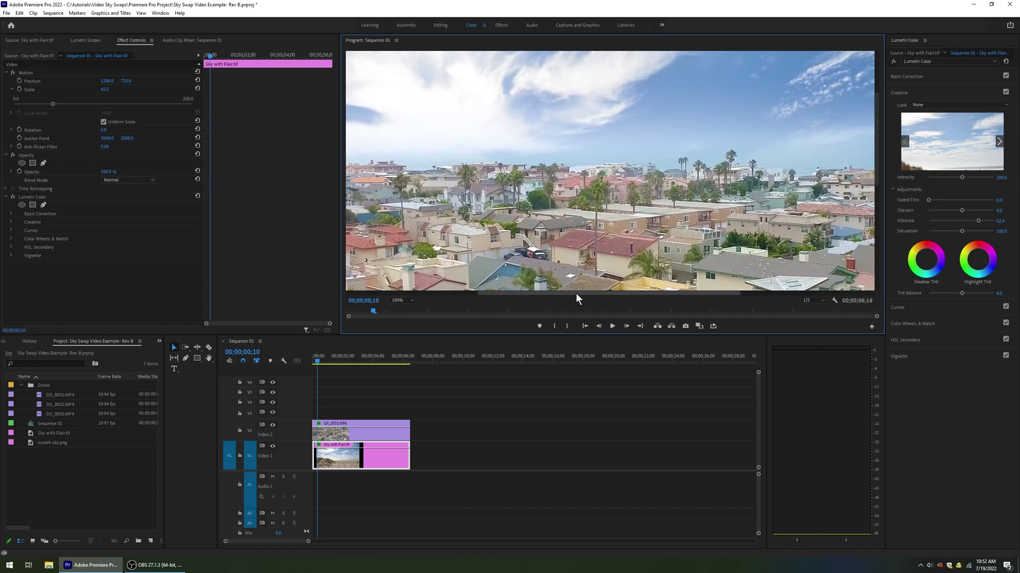
pyautogui.moveTo(577, 293); pyautogui.dragTo(716, 305)
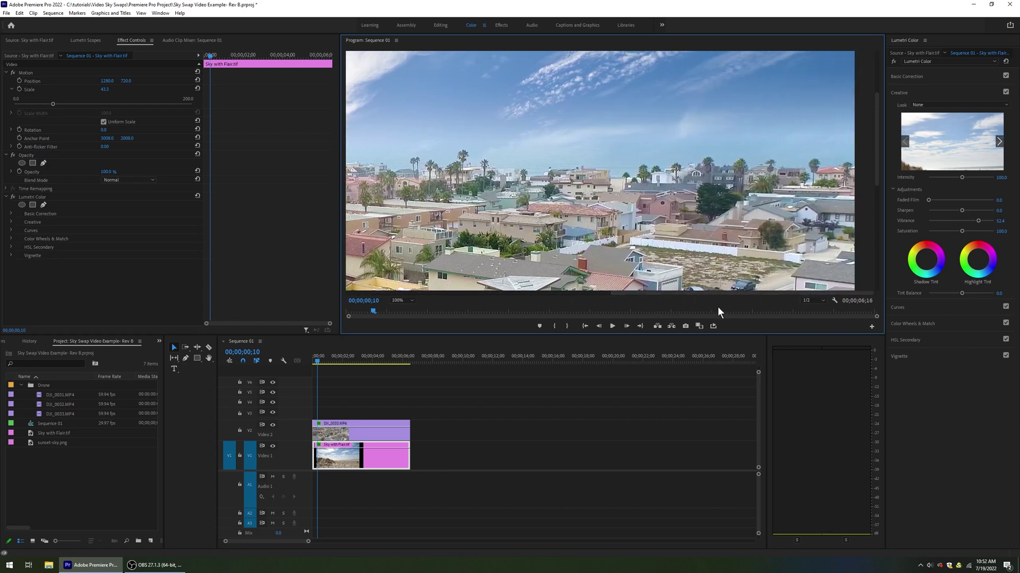
pyautogui.click(402, 301)
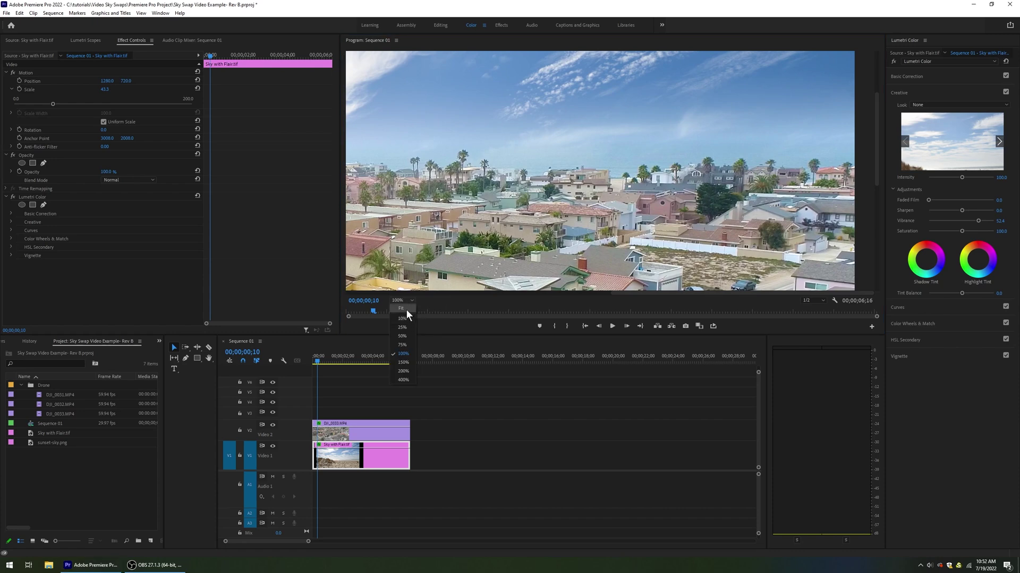
pyautogui.click(406, 310)
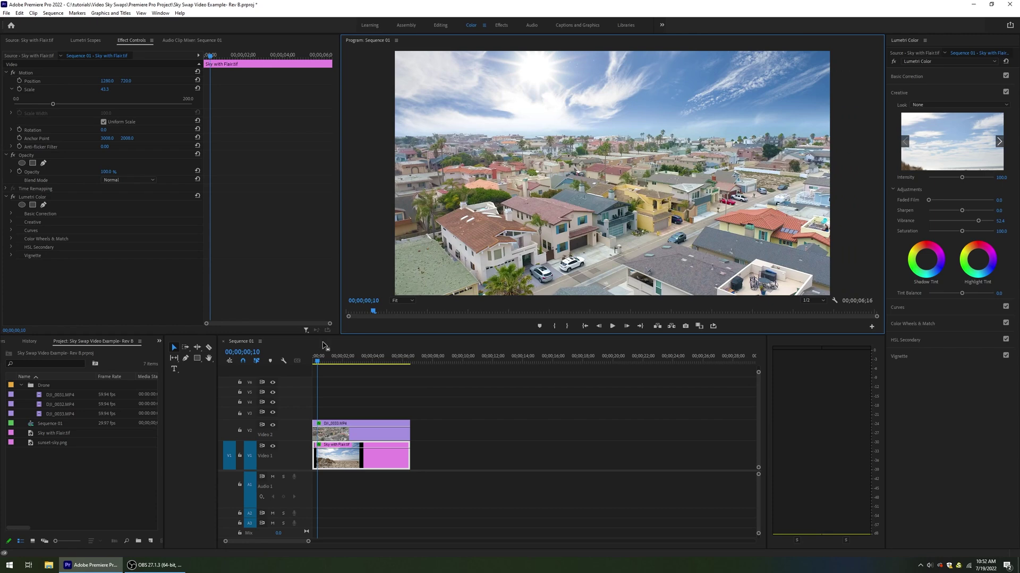
# Step: Raise the lower right corner of the drone clip's Ultra Key mask slightly
pyautogui.click(375, 431)
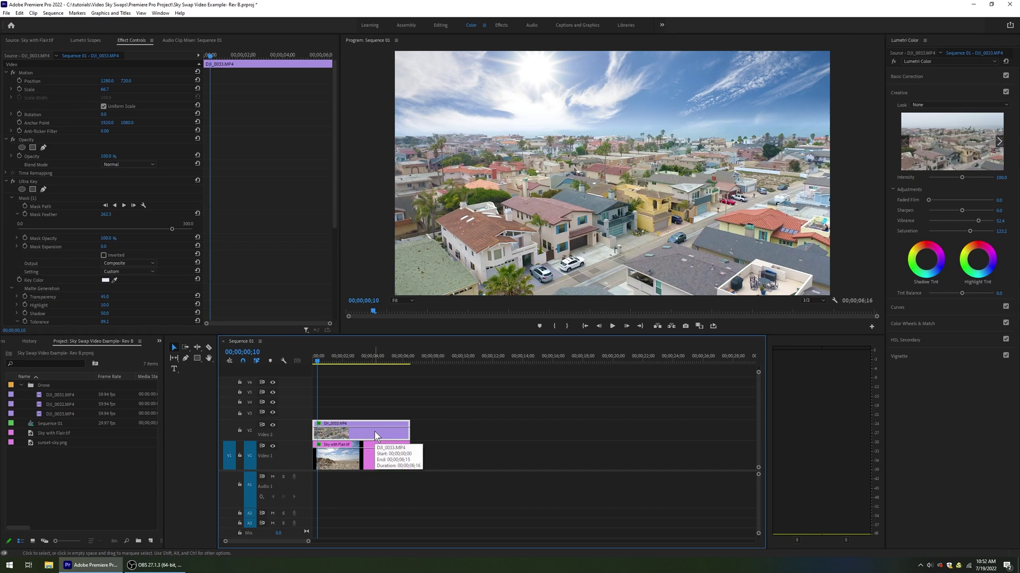
pyautogui.click(35, 198)
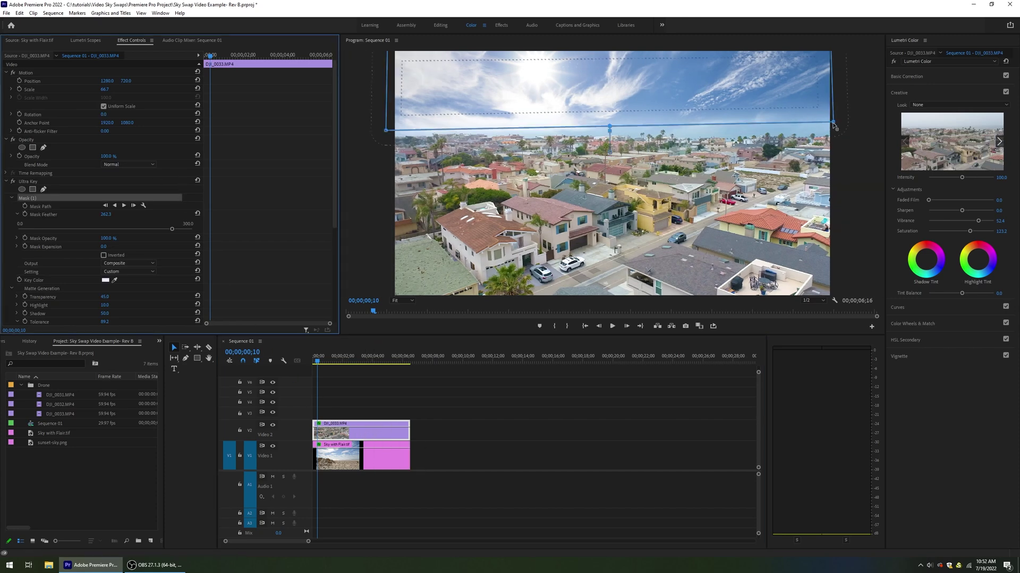
pyautogui.moveTo(833, 127)
pyautogui.mouseDown()
pyautogui.moveTo(833, 101)
pyautogui.moveTo(835, 122)
pyautogui.mouseUp()
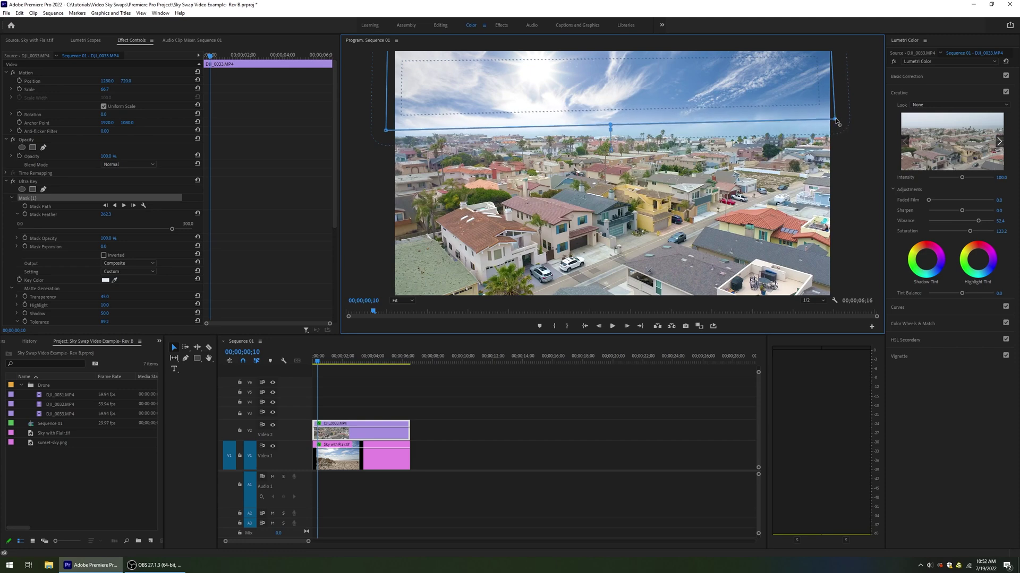
# Step: Set the Ultra Key mask's feather to about 275 and its expansion to about 24.7, and deselect the clip
pyautogui.moveTo(170, 228); pyautogui.dragTo(177, 230)
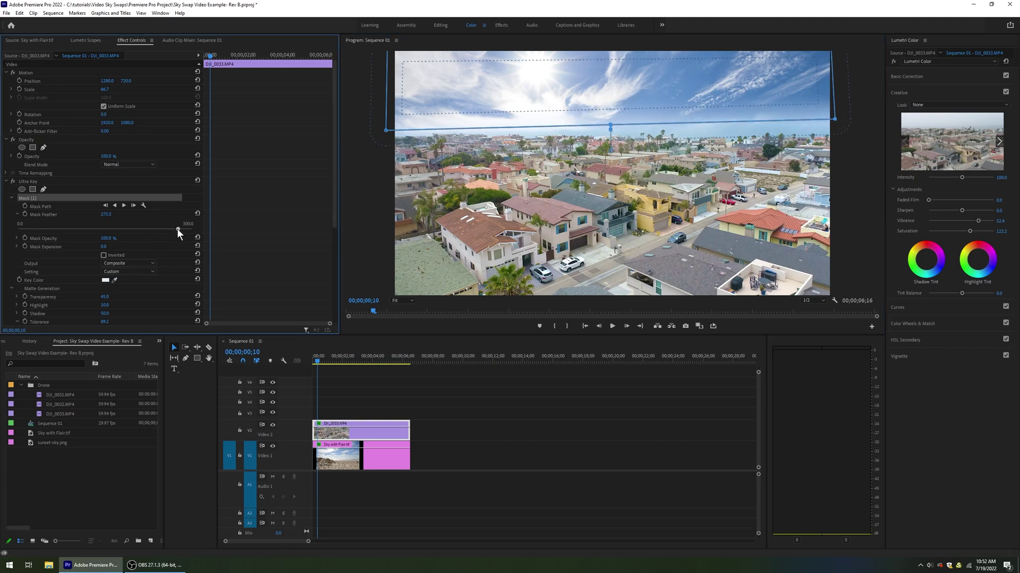
pyautogui.click(17, 246)
pyautogui.click(52, 247)
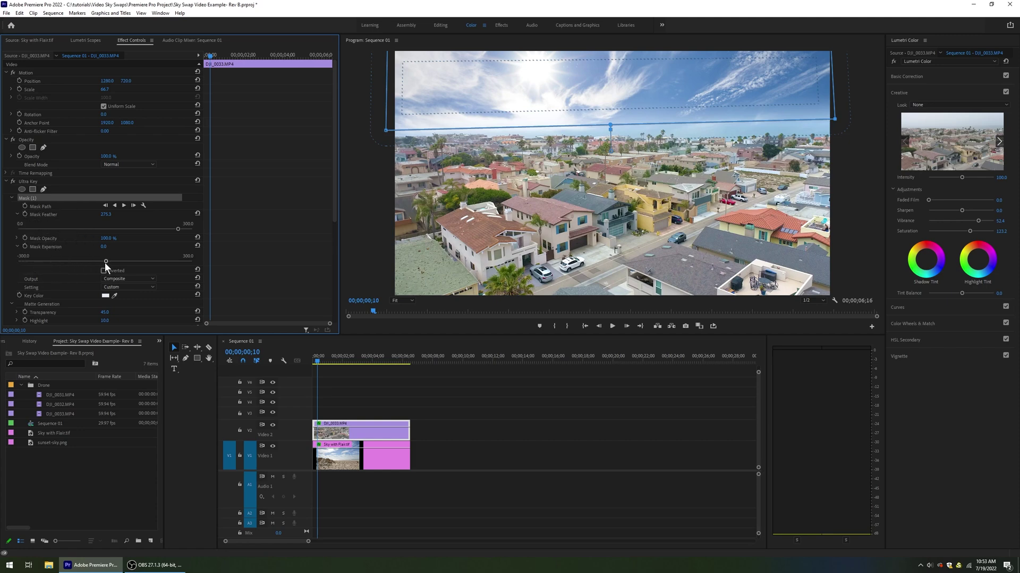
pyautogui.moveTo(103, 261)
pyautogui.mouseDown()
pyautogui.moveTo(120, 263)
pyautogui.moveTo(94, 262)
pyautogui.moveTo(112, 265)
pyautogui.mouseUp()
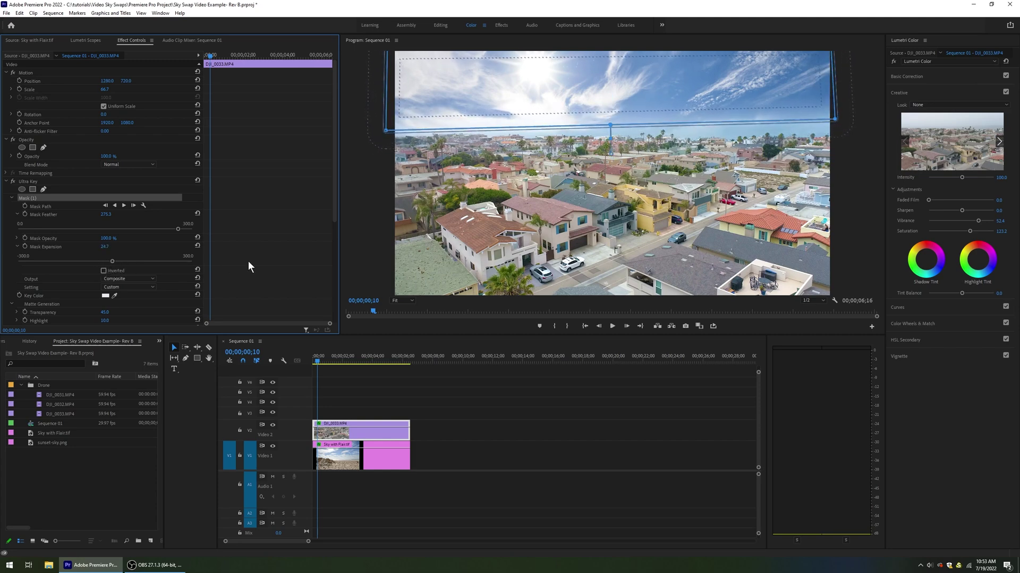
pyautogui.click(361, 264)
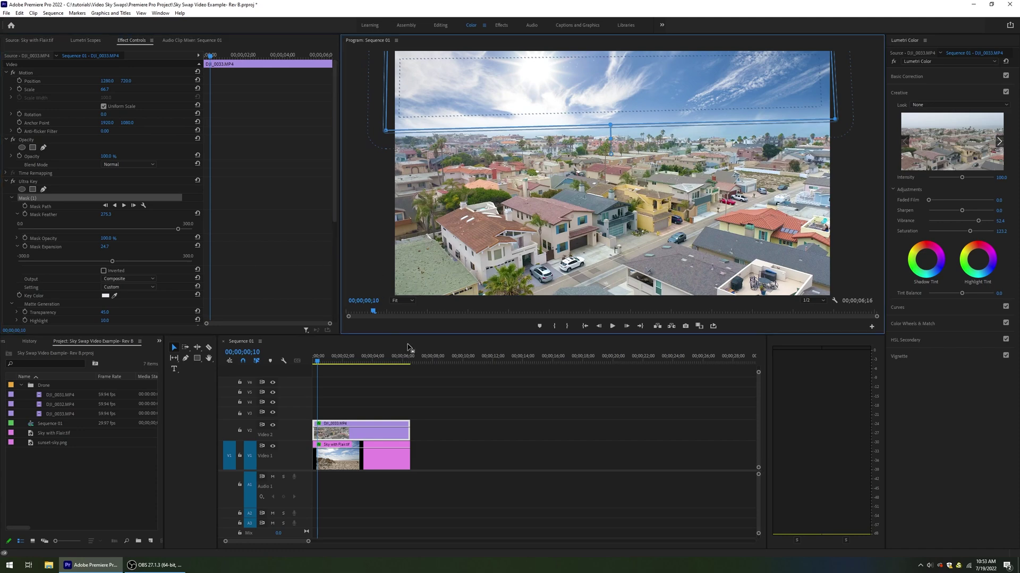
pyautogui.click(435, 404)
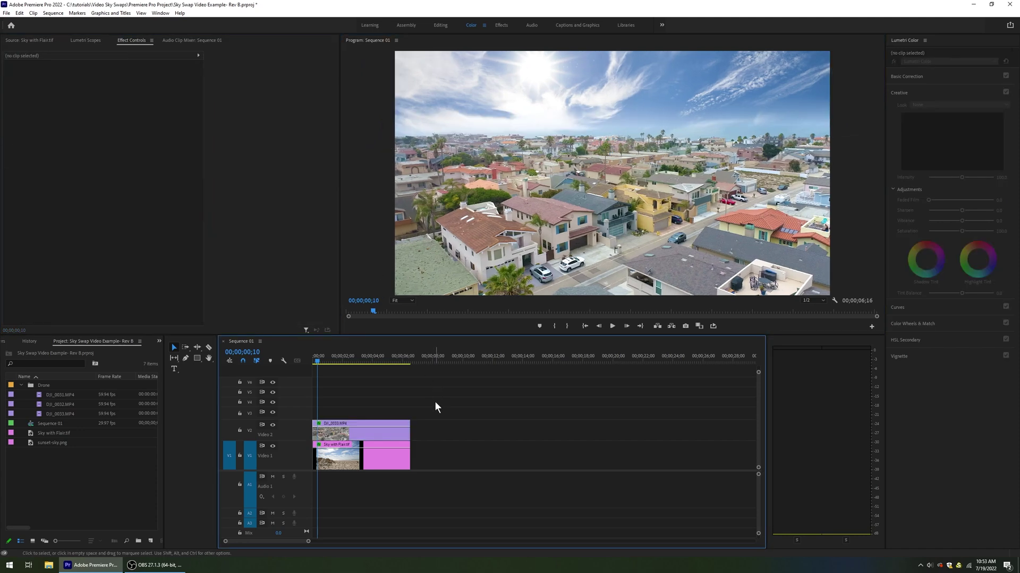
# Step: Shift both graded clips later, place the original DJI_0033.MP4 at the start of Video 2, and set it to frame size
pyautogui.moveTo(435, 466); pyautogui.dragTo(366, 417)
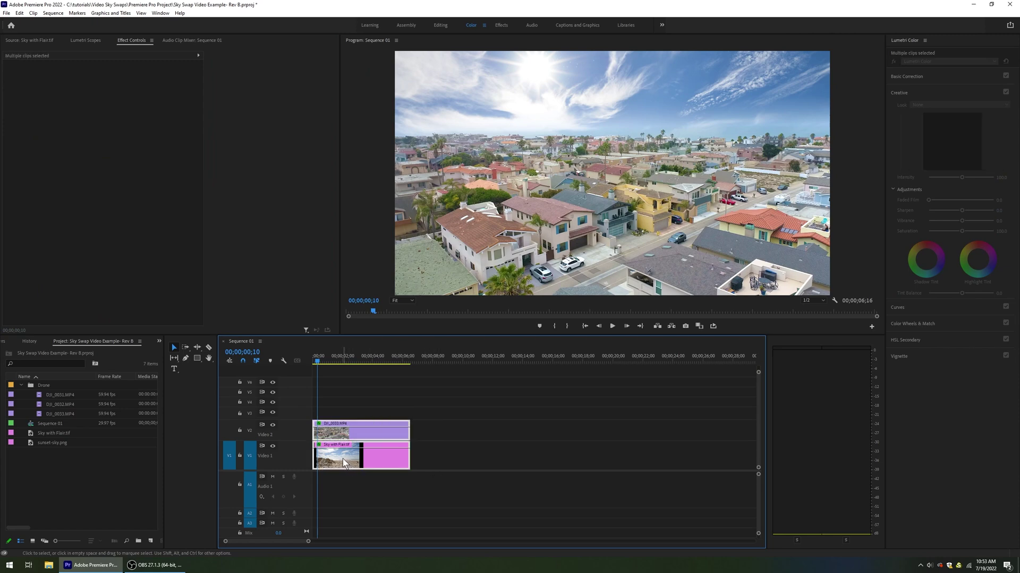
pyautogui.moveTo(342, 462); pyautogui.dragTo(478, 462)
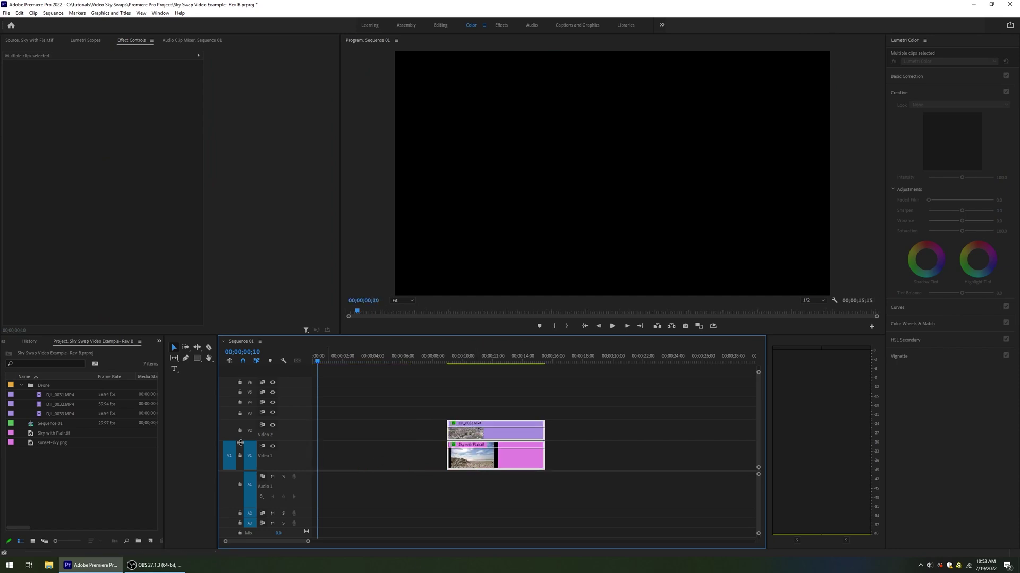
pyautogui.doubleClick(13, 414)
pyautogui.moveTo(159, 300); pyautogui.dragTo(316, 433)
pyautogui.rightClick(355, 436)
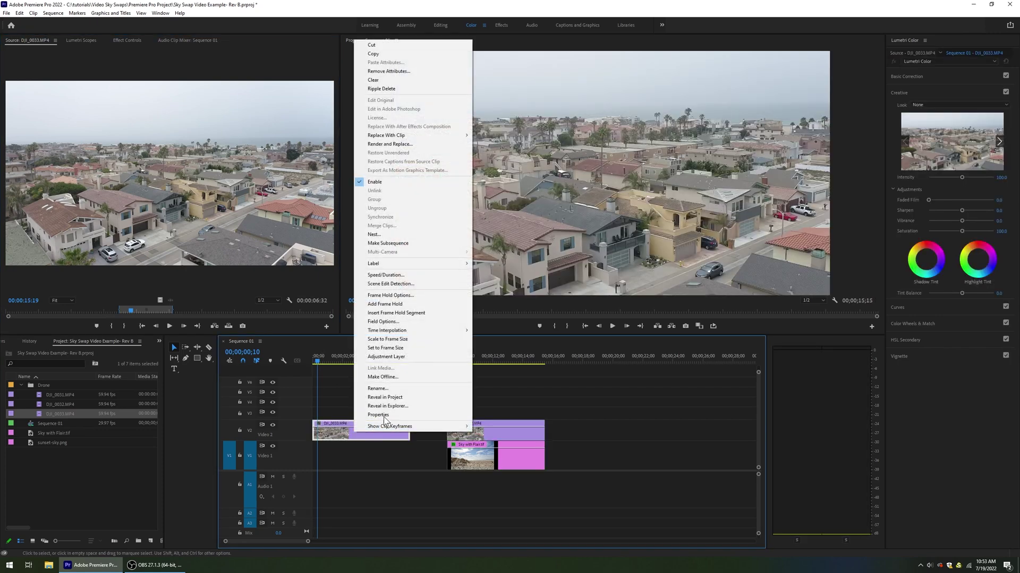
pyautogui.click(393, 349)
# Step: Ripple delete the gap between the original drone clip and its sky-swapped version
pyautogui.click(428, 429)
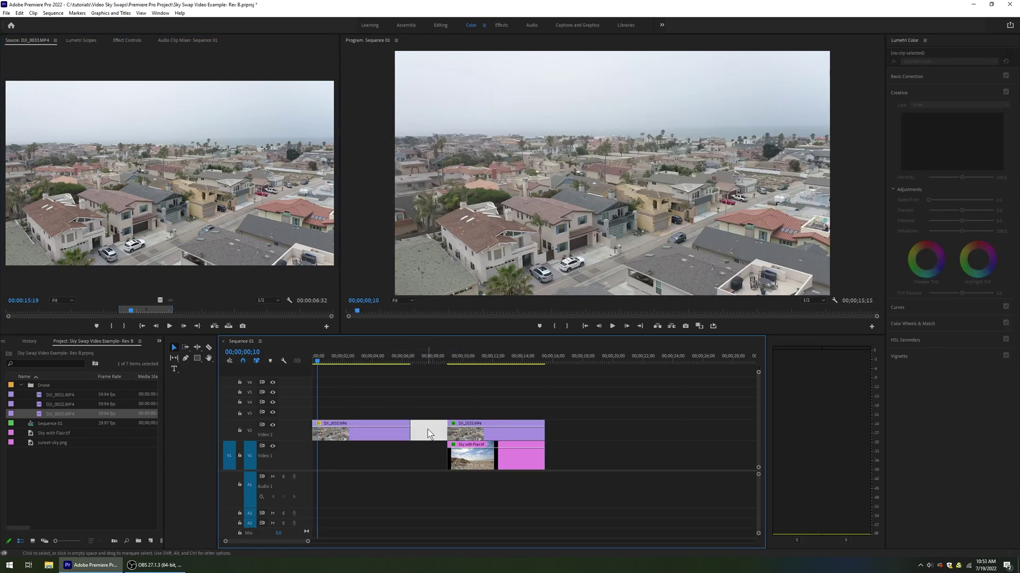
pyautogui.rightClick(428, 429)
pyautogui.click(437, 435)
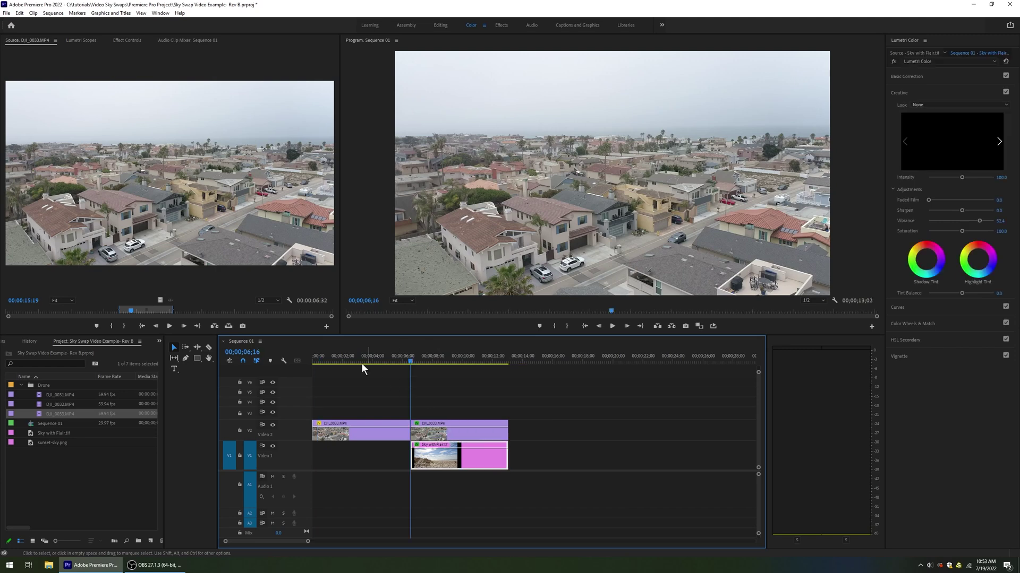
# Step: Play the sequence to compare the original clip with the sky replacement, and scrub back through the edited part
pyautogui.click(584, 326)
pyautogui.press('space')
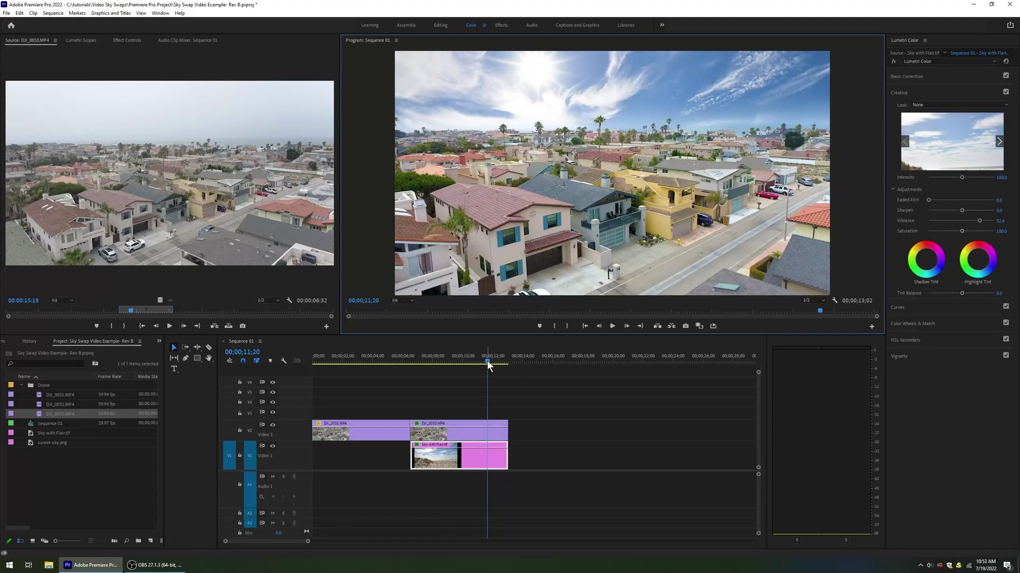
pyautogui.moveTo(486, 361); pyautogui.dragTo(432, 365)
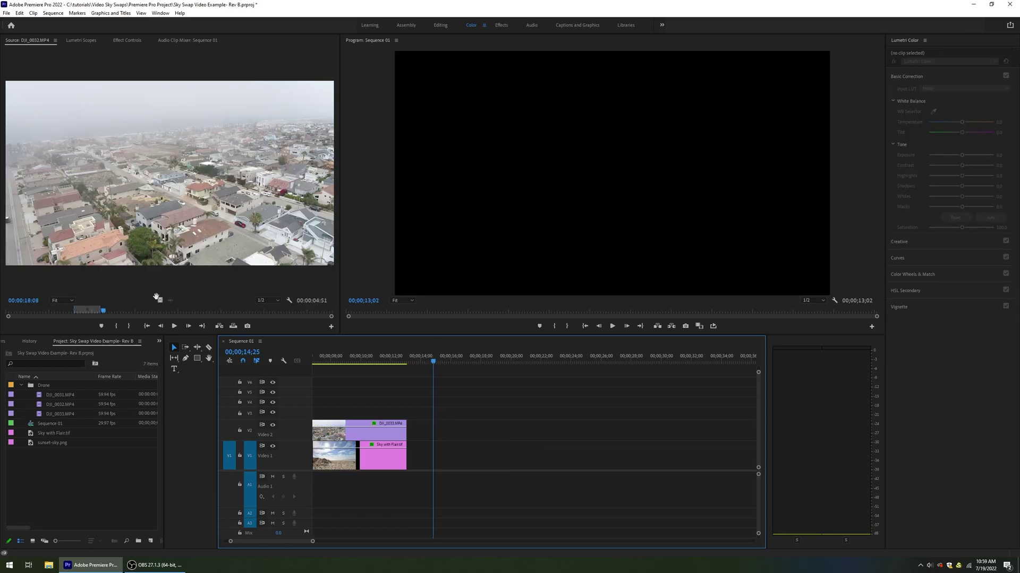
# Step: Add DJI_0032.MP4 to Video 2 right after the sky-swapped clip and set it to frame size
pyautogui.moveTo(158, 301); pyautogui.dragTo(411, 434)
pyautogui.rightClick(447, 433)
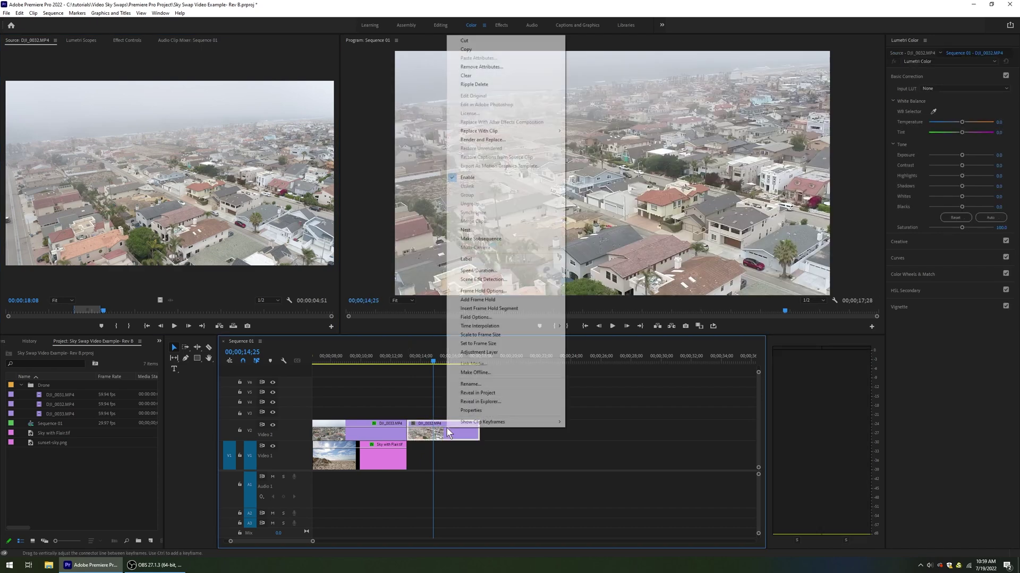
pyautogui.click(494, 343)
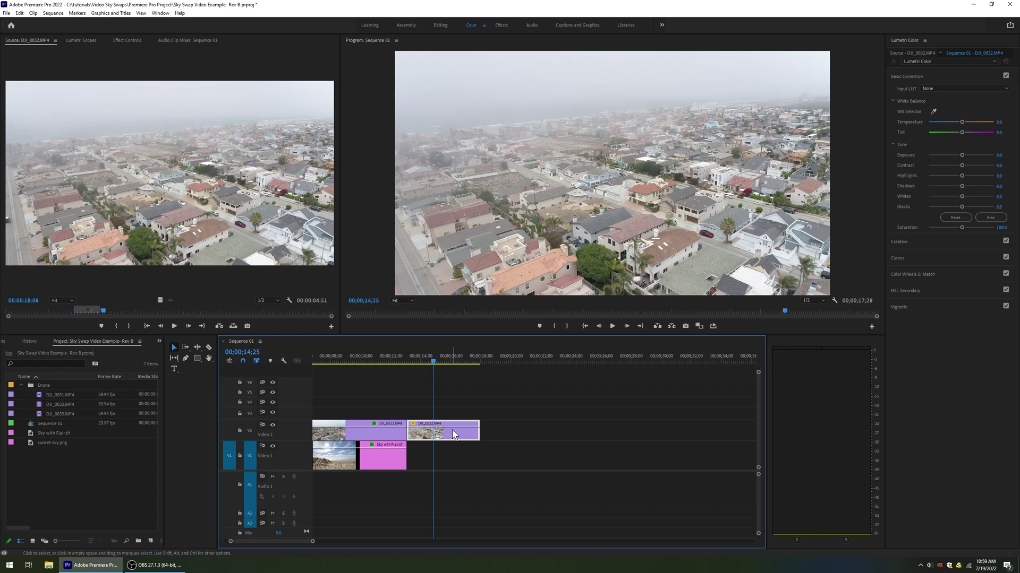
# Step: Duplicate the DJI_0032.MP4 clip on Video 2, ripple delete the gap before the copy, and select the copy
pyautogui.moveTo(454, 434); pyautogui.dragTo(549, 436)
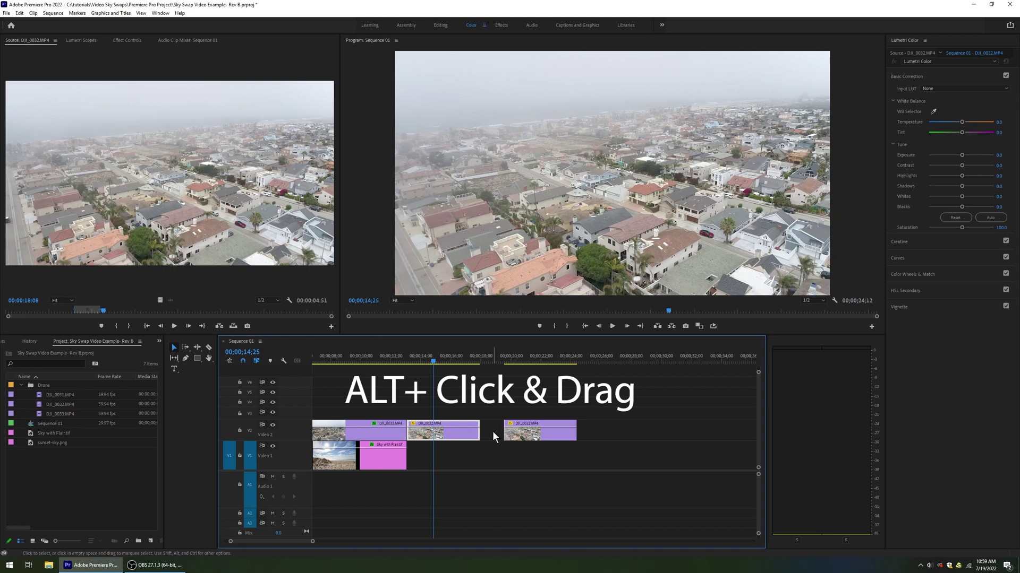
pyautogui.click(493, 433)
pyautogui.rightClick(492, 433)
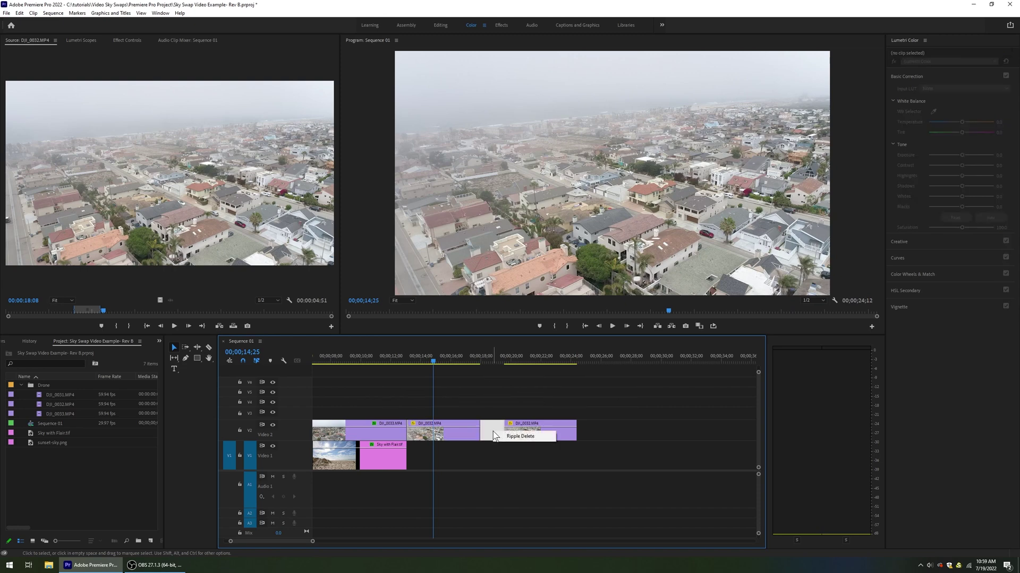
pyautogui.click(501, 436)
pyautogui.click(524, 434)
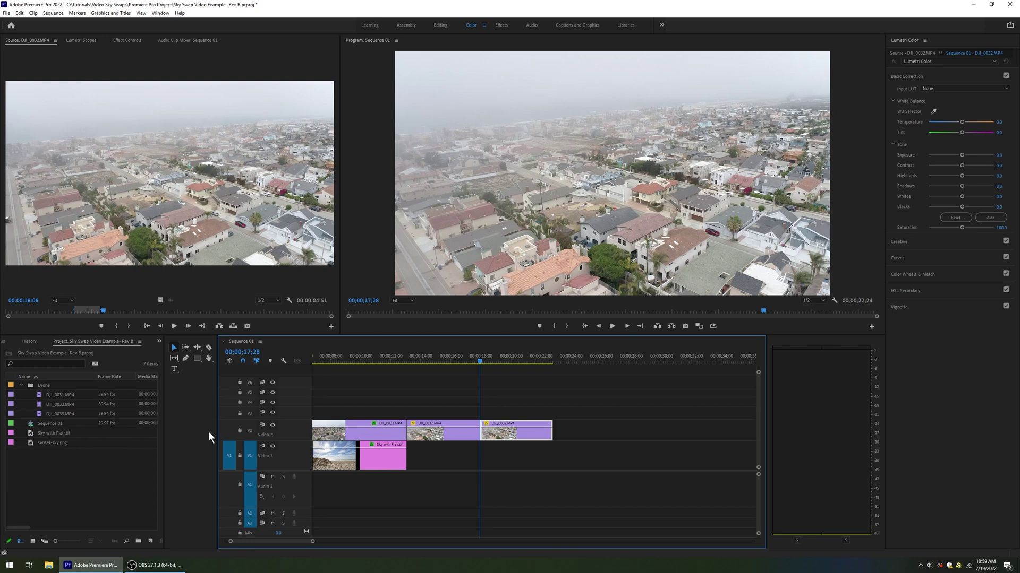
# Step: Hide Video 2 and place Sky with Flair.tif on Video 1 beneath the duplicate clip, matching its length
pyautogui.click(272, 424)
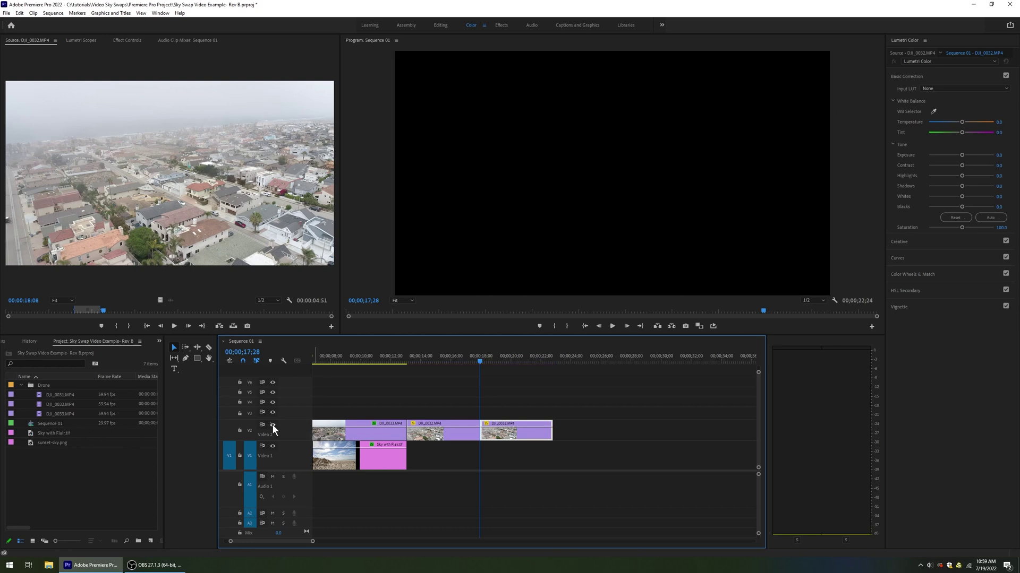
pyautogui.moveTo(32, 434); pyautogui.dragTo(552, 452)
pyautogui.click(544, 460)
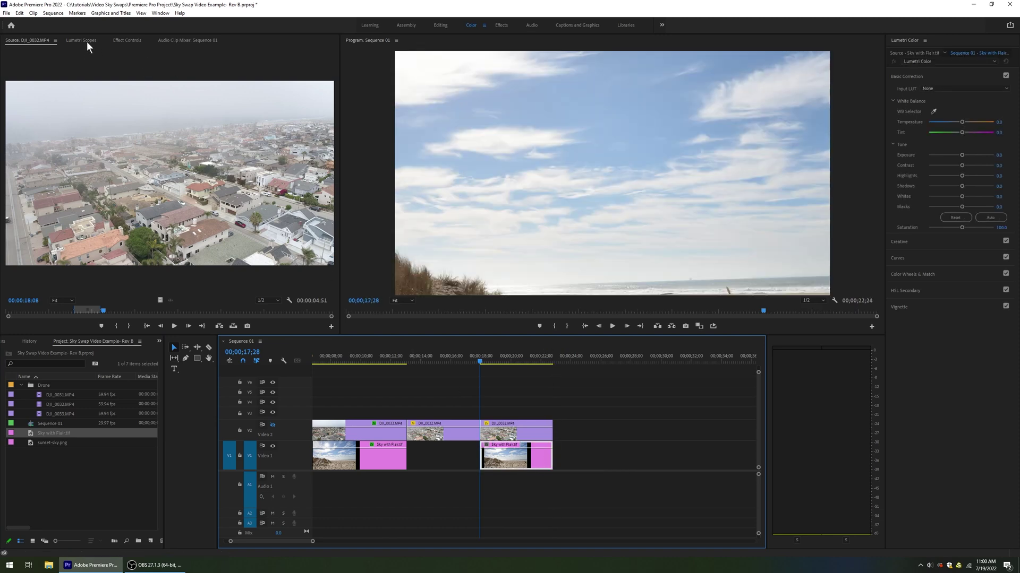
# Step: Set the new sky clip's scale to about 121 and vertical position to about 5, and show Video 2 again
pyautogui.click(121, 40)
pyautogui.click(11, 89)
pyautogui.moveTo(103, 104); pyautogui.dragTo(86, 81)
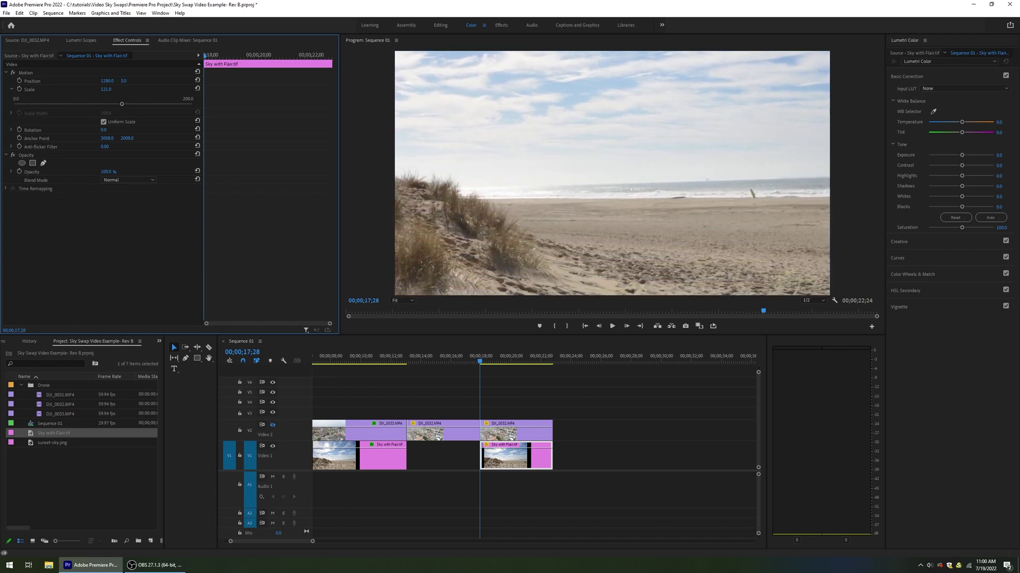
pyautogui.click(273, 426)
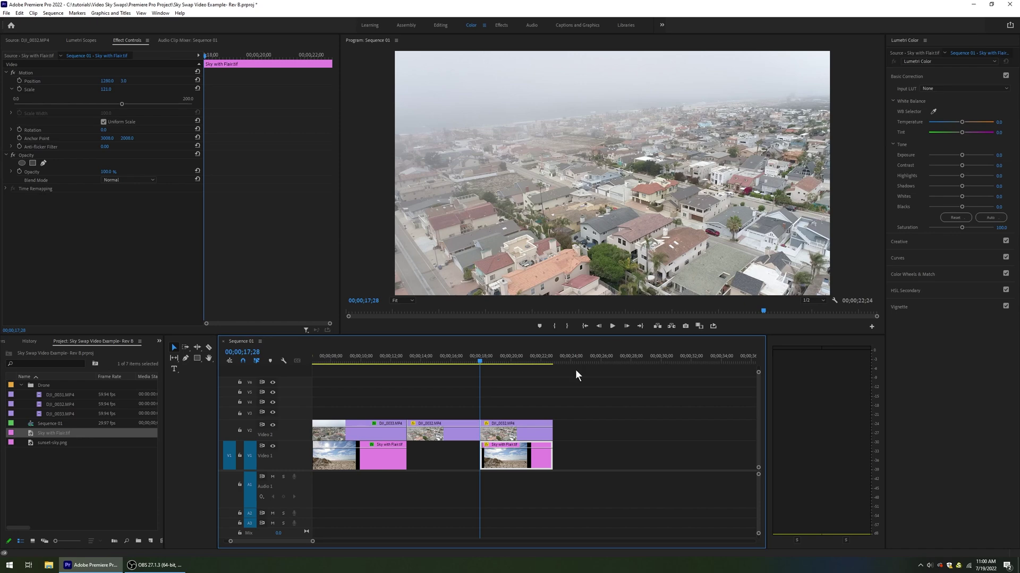
# Step: Draw a four-point opacity mask around the overcast sky on the duplicate DJI_0032.MP4 clip and invert it
pyautogui.click(540, 435)
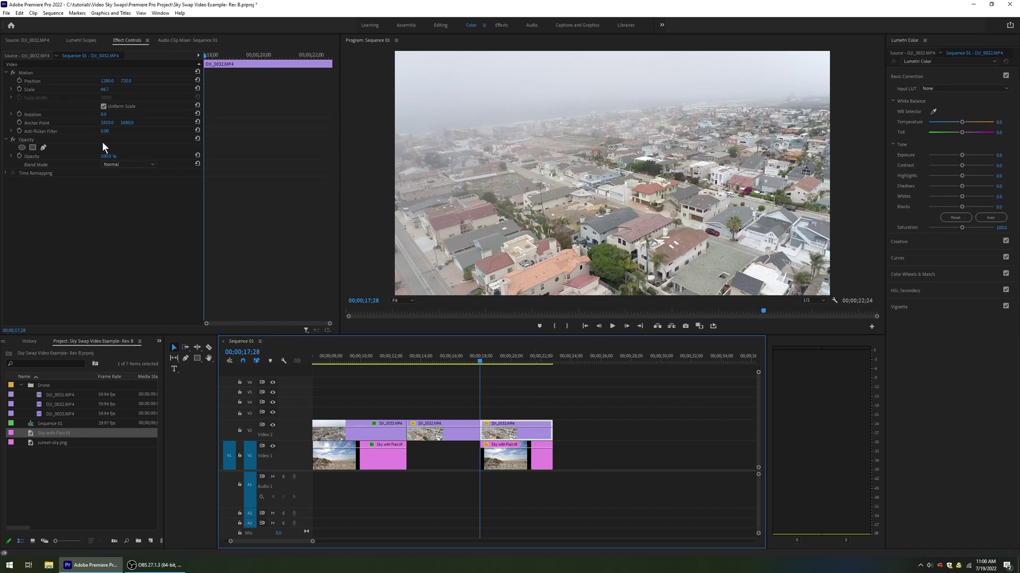
pyautogui.click(42, 148)
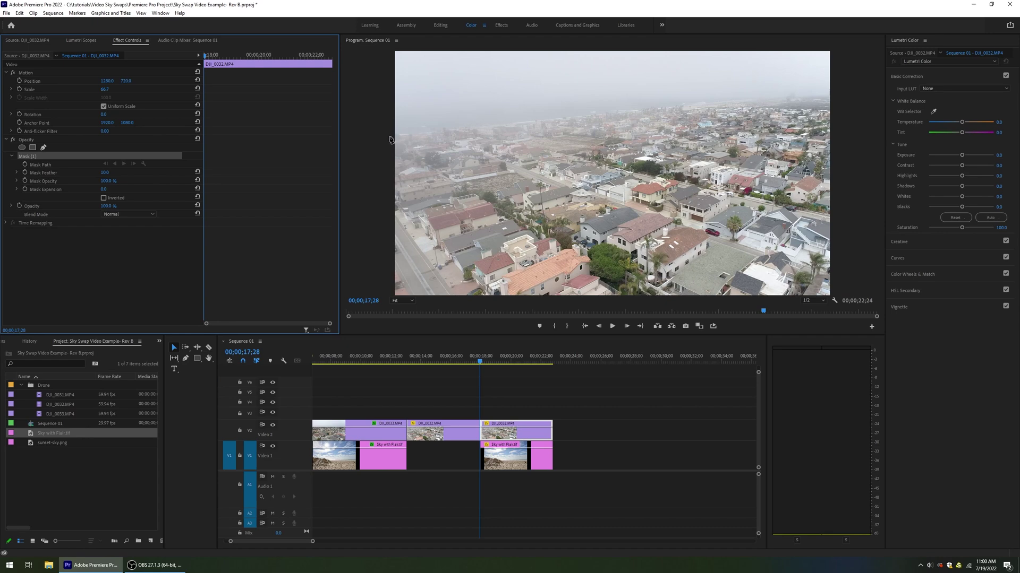
pyautogui.click(385, 115)
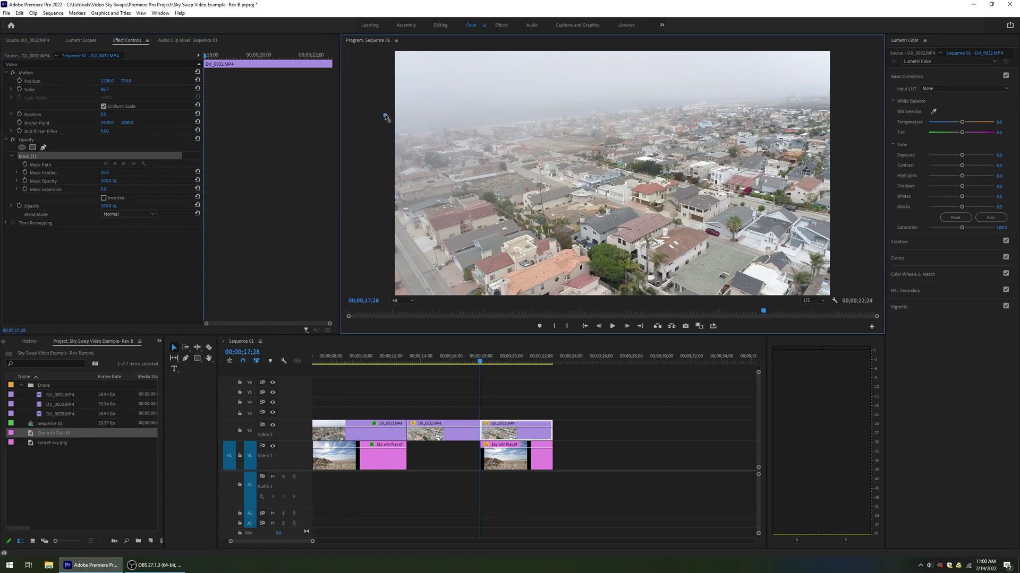
pyautogui.moveTo(834, 83); pyautogui.dragTo(834, 60)
pyautogui.click(382, 76)
pyautogui.click(384, 115)
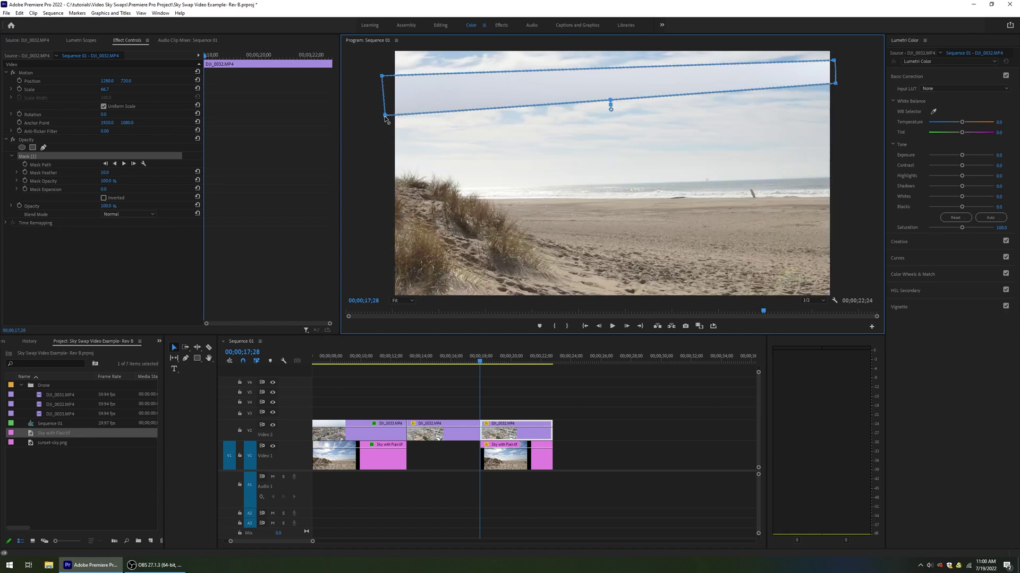
pyautogui.click(103, 198)
# Step: Extend the opacity mask's upper corners past the top of the frame and set its feather to about 140
pyautogui.moveTo(382, 76); pyautogui.dragTo(382, 50)
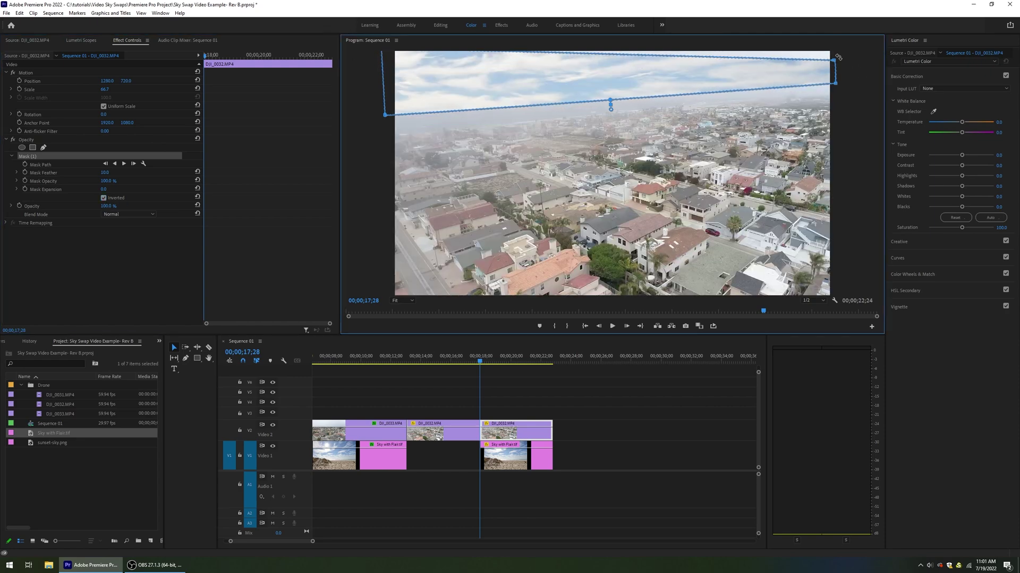
pyautogui.moveTo(835, 62); pyautogui.dragTo(838, 50)
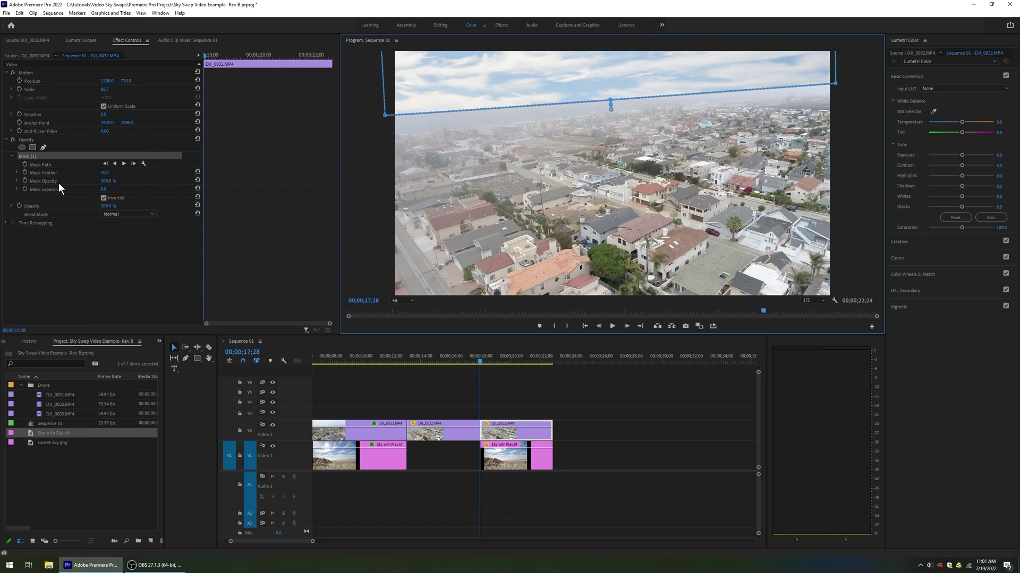
pyautogui.click(16, 172)
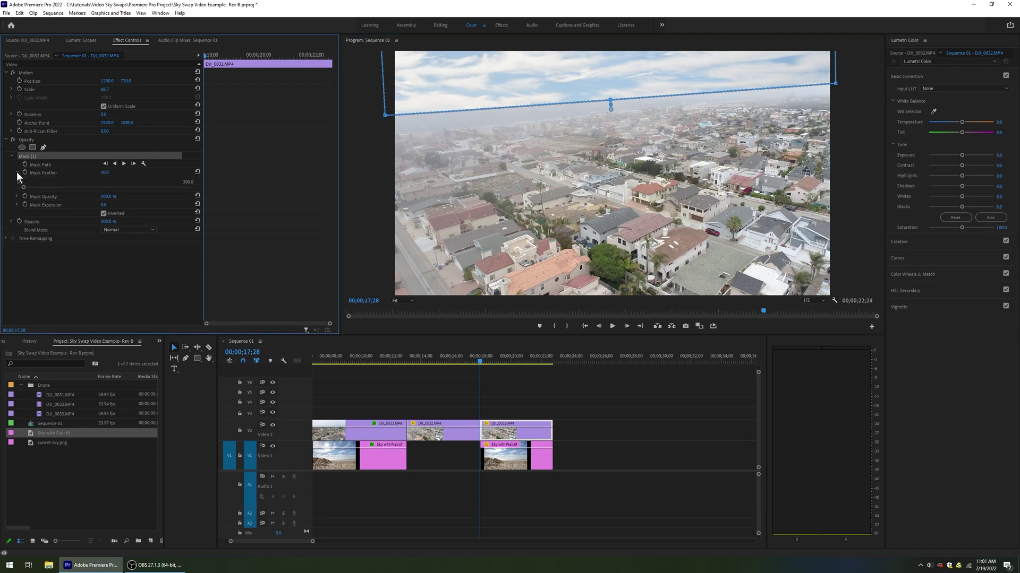
pyautogui.moveTo(23, 186); pyautogui.dragTo(98, 190)
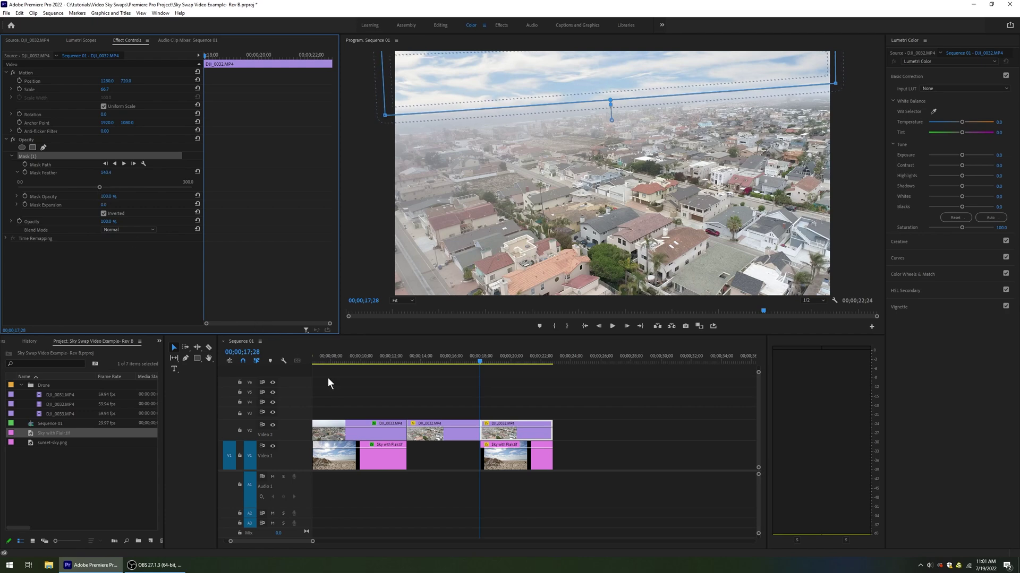
# Step: Adjust the vertical position of the Sky with Flair.tif clip behind the masked drone clip, and deselect it
pyautogui.click(530, 461)
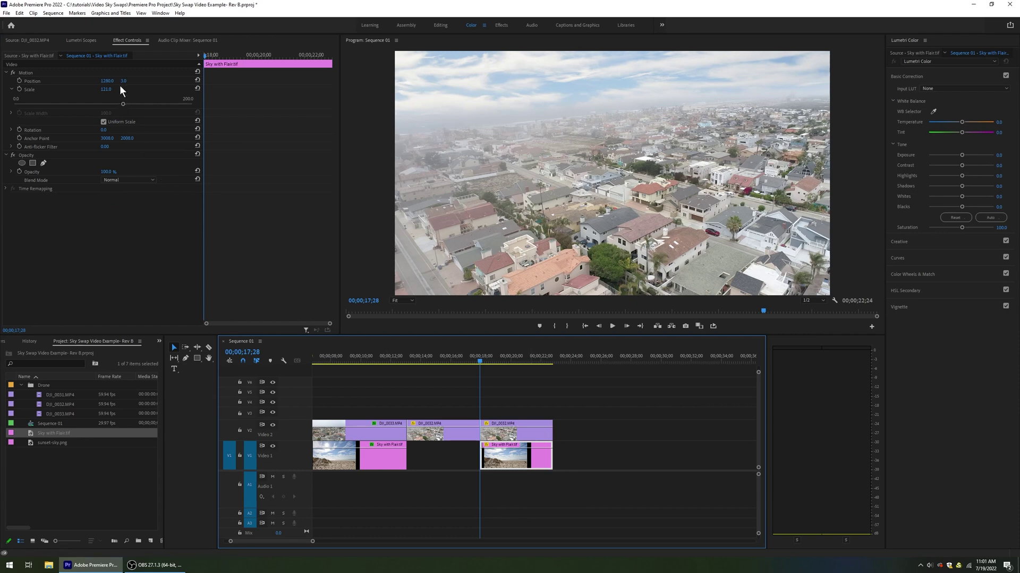
pyautogui.moveTo(123, 81); pyautogui.dragTo(85, 81)
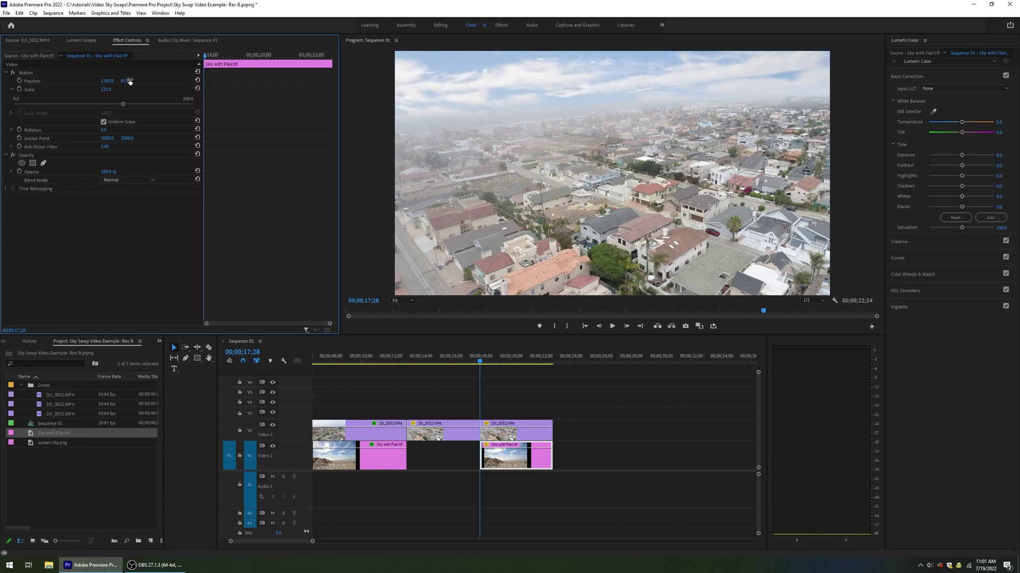
pyautogui.click(508, 407)
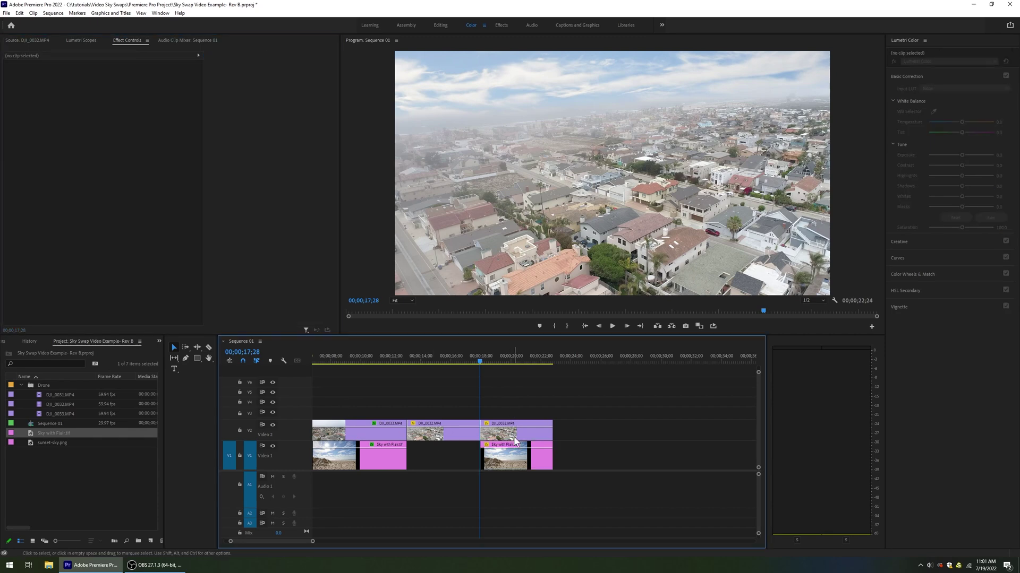
# Step: Grade the masked DJI_0032.MP4 clip with temperature about -8, contrast about 43, highlights about -33, whites about 18 and blacks about -24
pyautogui.click(513, 430)
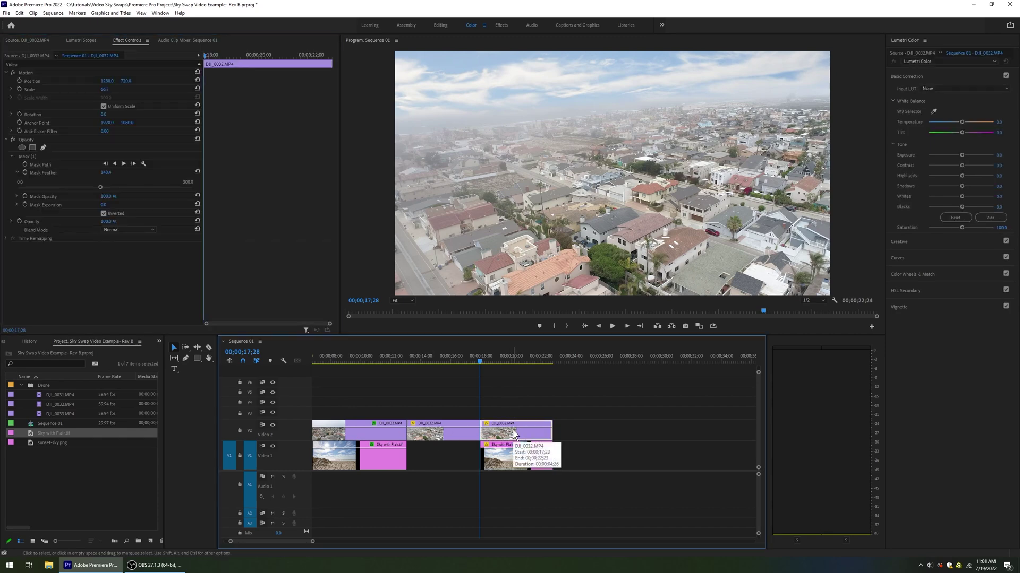
pyautogui.click(961, 123)
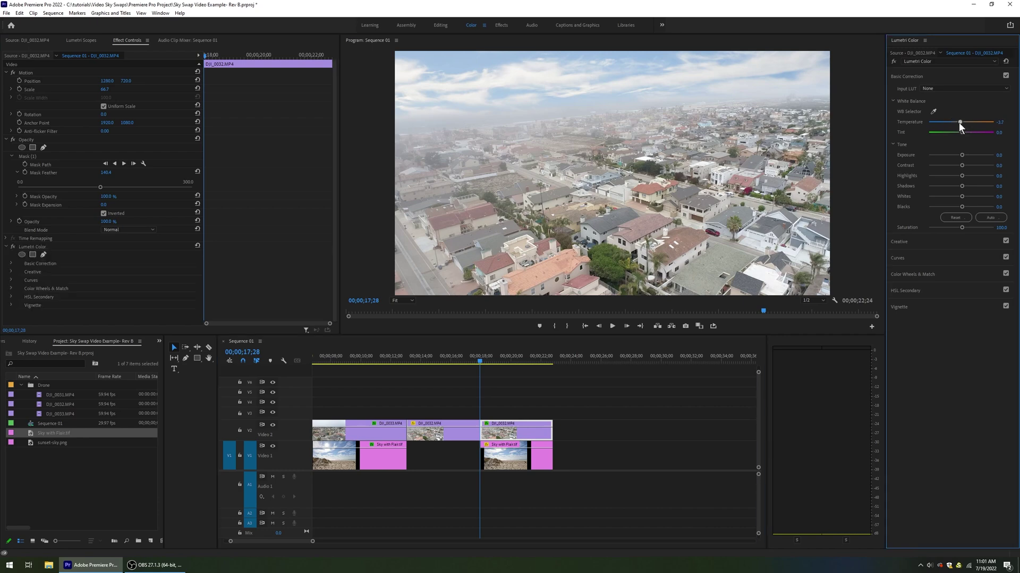
pyautogui.moveTo(961, 176); pyautogui.dragTo(953, 176)
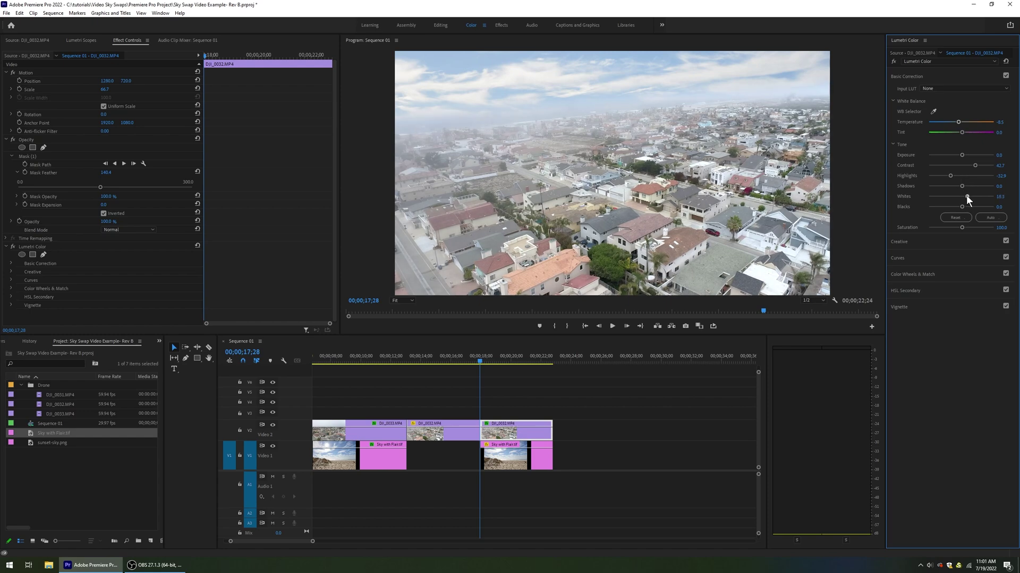
pyautogui.moveTo(962, 207); pyautogui.dragTo(952, 207)
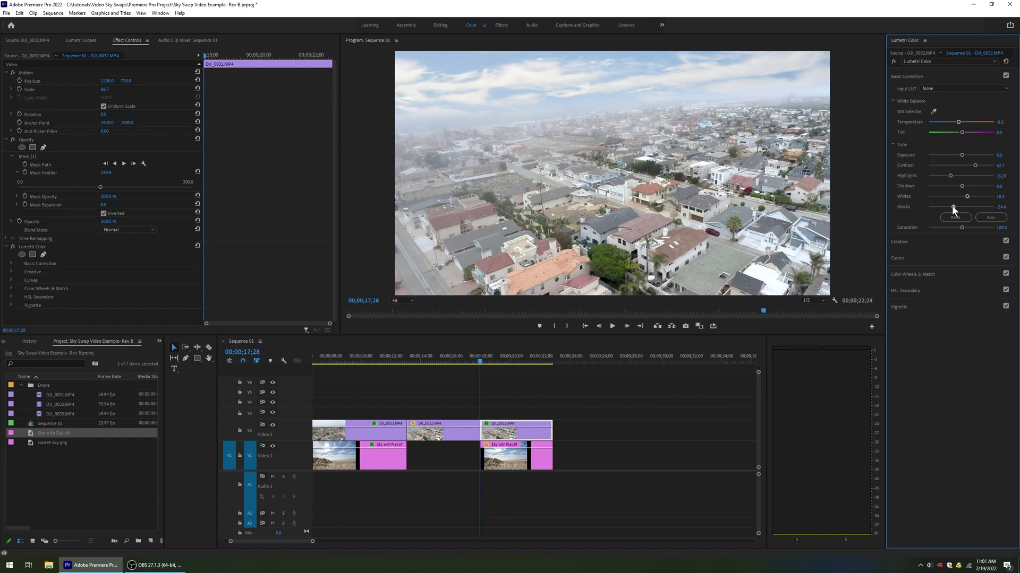
# Step: Raise the drone clip's creative vibrance to about 66 and saturation to about 146, and compare the image with and without the Lumetri grade
pyautogui.click(948, 243)
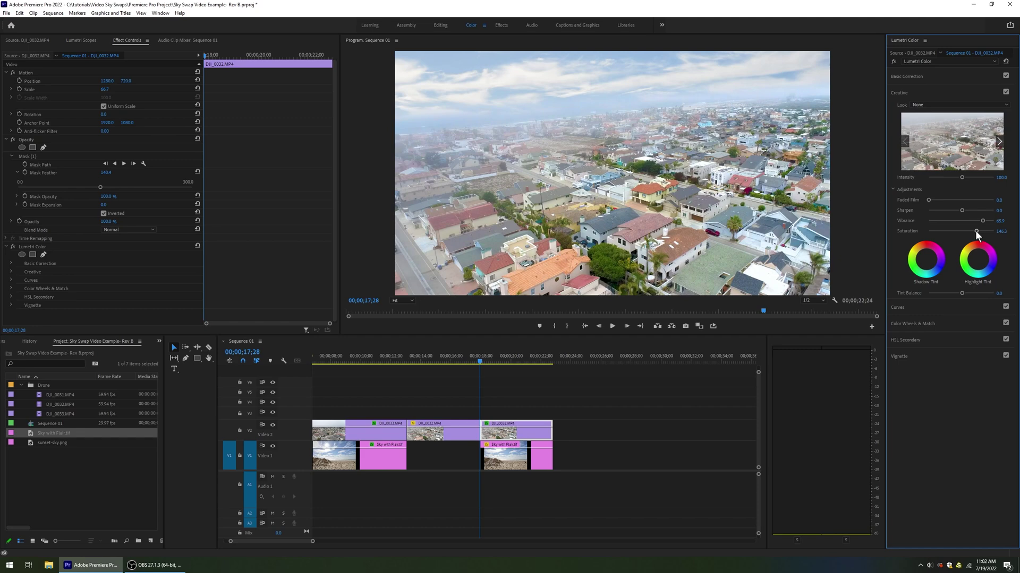
pyautogui.click(894, 62)
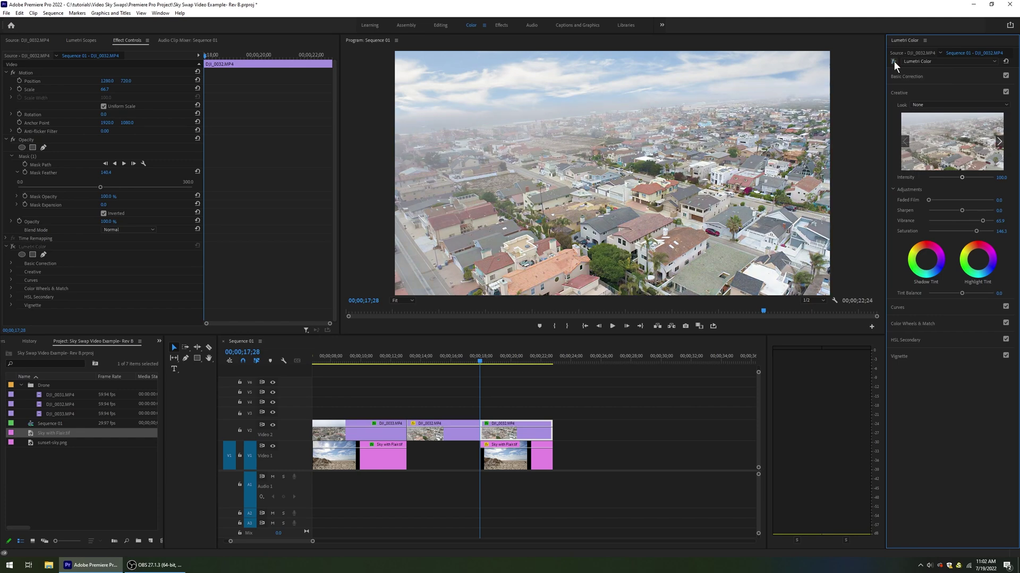
pyautogui.click(893, 61)
pyautogui.click(893, 61)
pyautogui.click(894, 61)
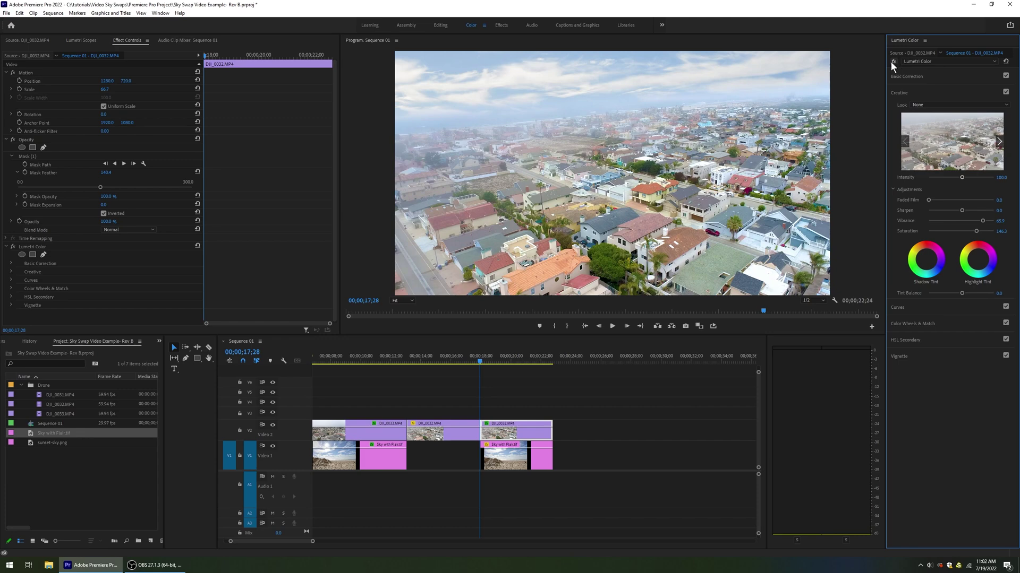
# Step: Grade the Sky with Flair.tif clip under the masked drone clip with contrast about 21, highlights about -17 and vibrance about 77
pyautogui.click(520, 457)
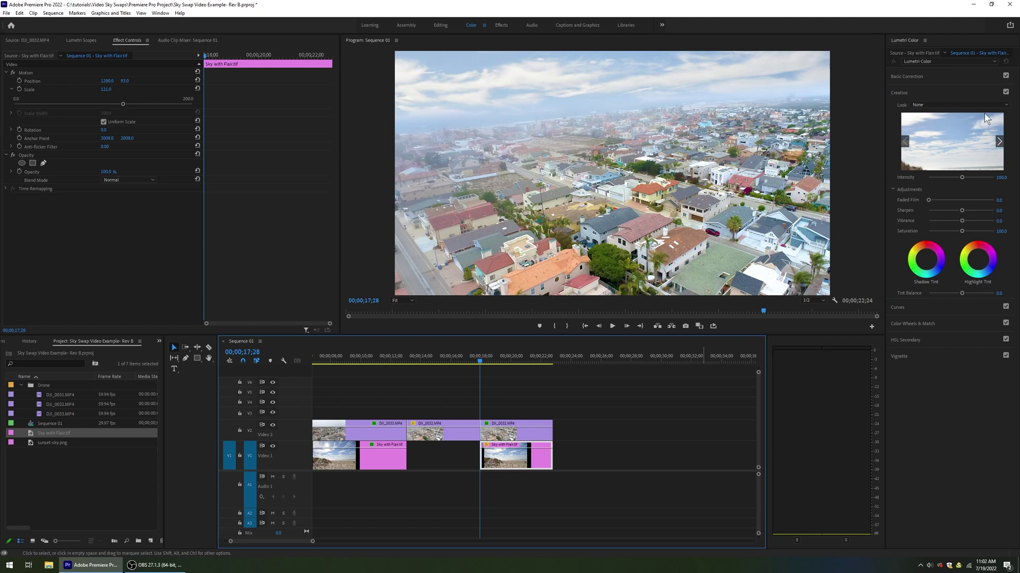
pyautogui.click(930, 76)
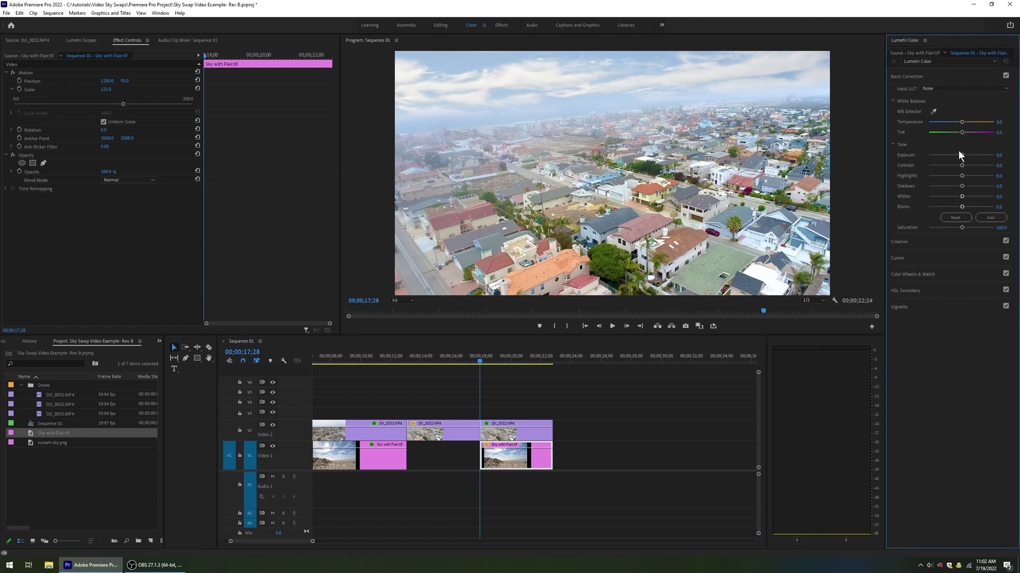
pyautogui.moveTo(962, 176); pyautogui.dragTo(959, 175)
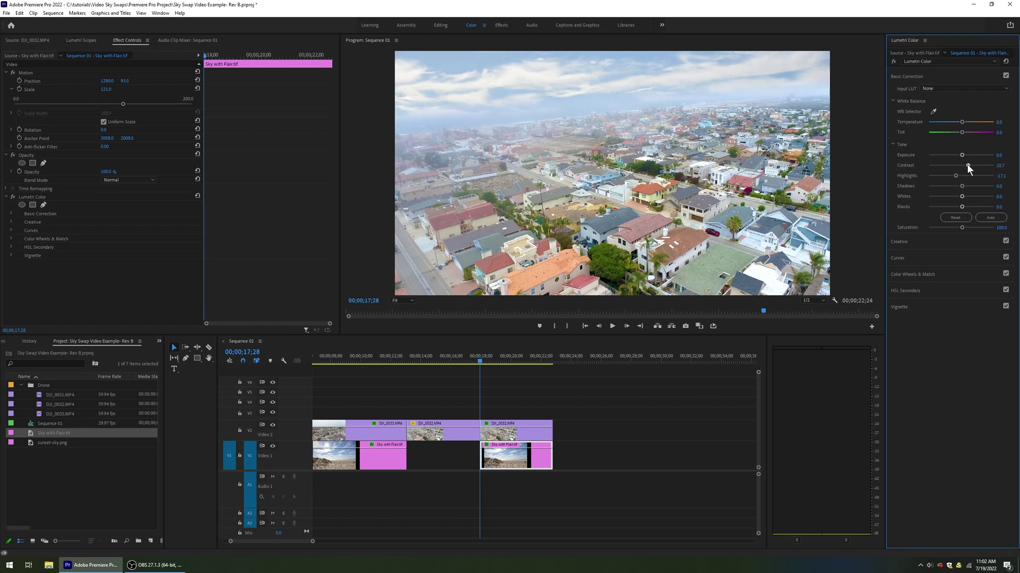
pyautogui.click(957, 244)
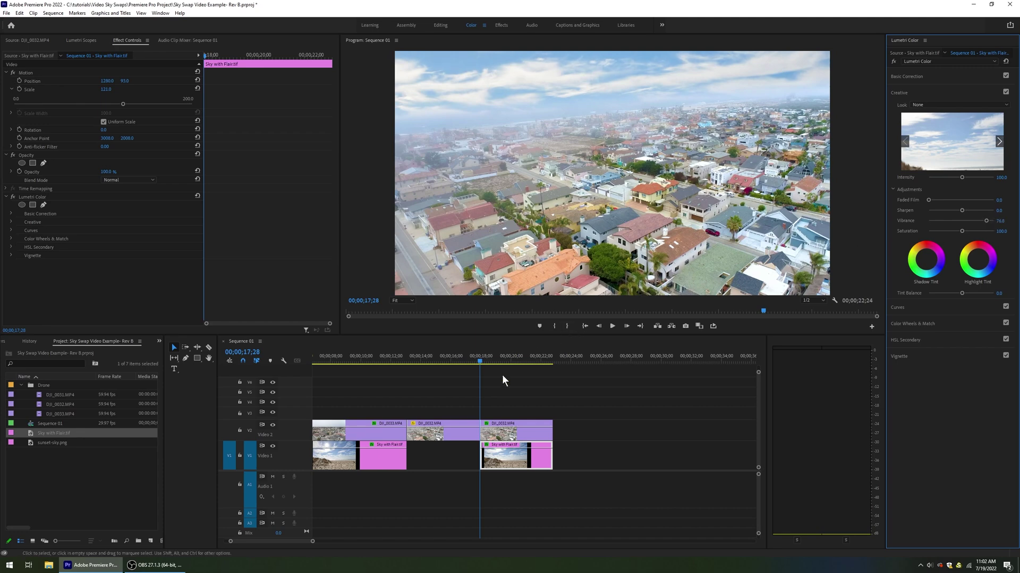
# Step: Scrub partway through the graded composite to check the blend, and return the playhead to the start of its clip
pyautogui.click(481, 361)
pyautogui.moveTo(481, 362); pyautogui.dragTo(505, 364)
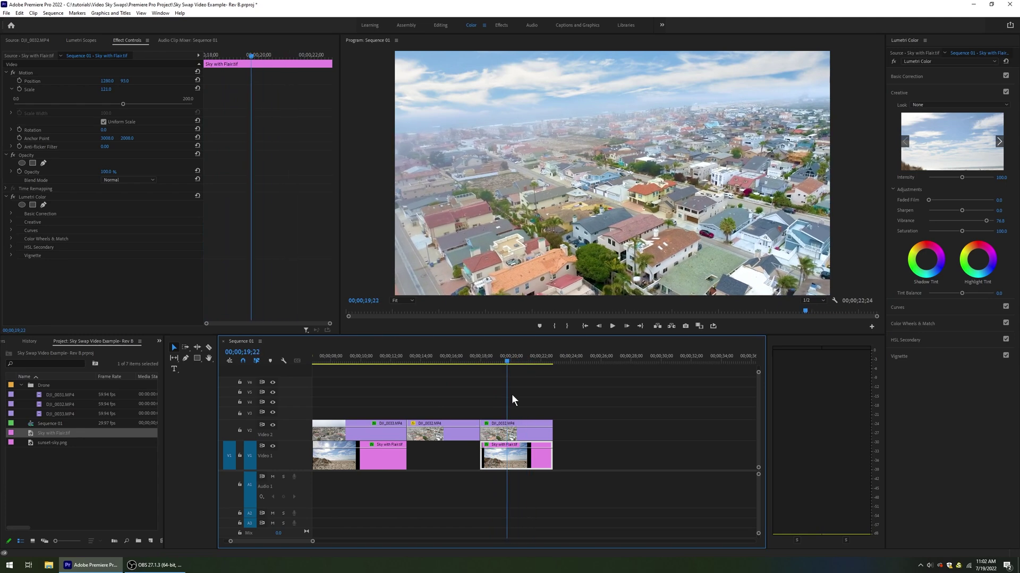
pyautogui.click(538, 438)
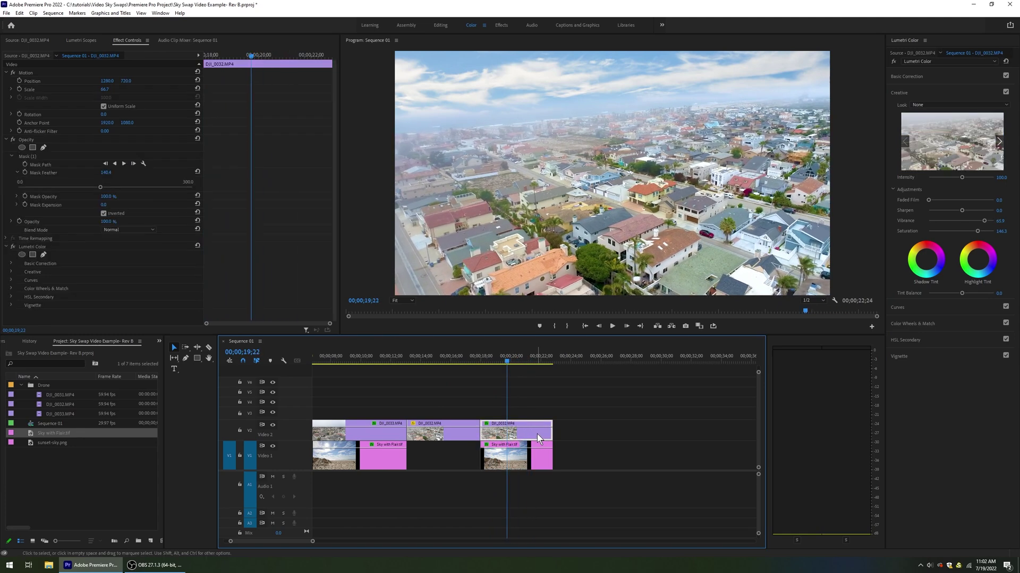
pyautogui.press('Up')
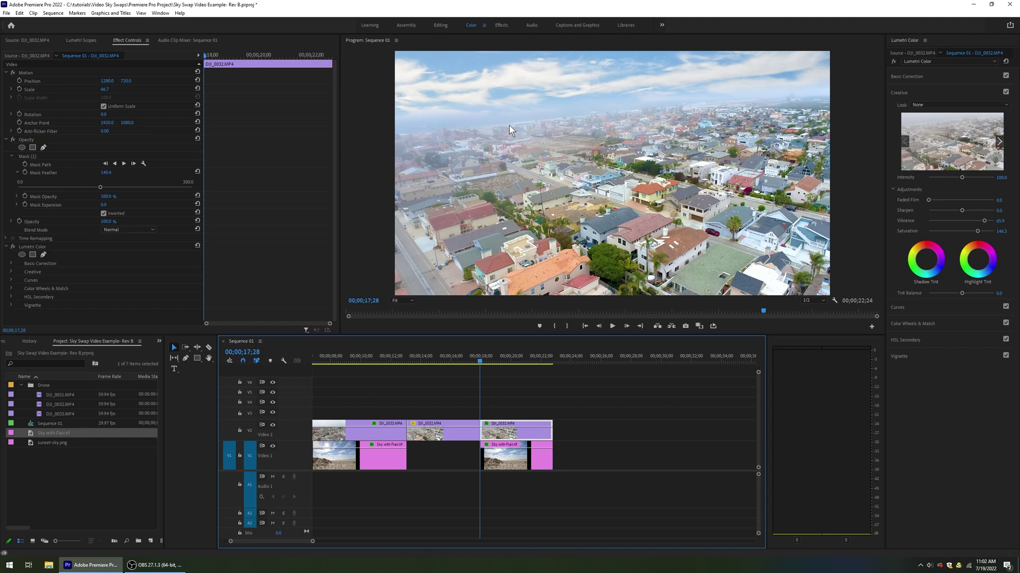
# Step: Create a 2560 by 1440 adjustment layer and place it on Video 3 above the graded clip, trimmed to the clip's length
pyautogui.rightClick(55, 481)
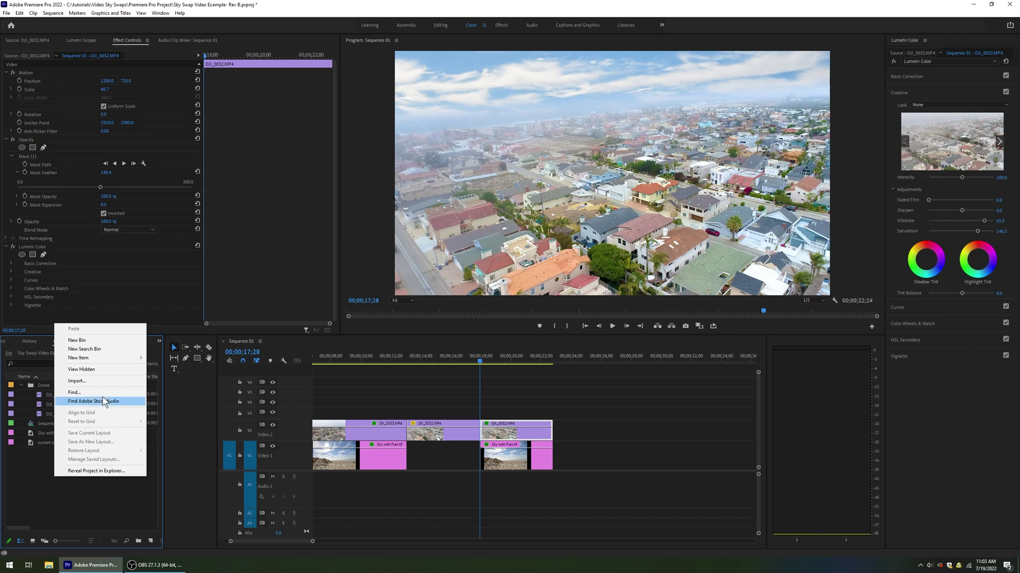
pyautogui.moveTo(104, 359)
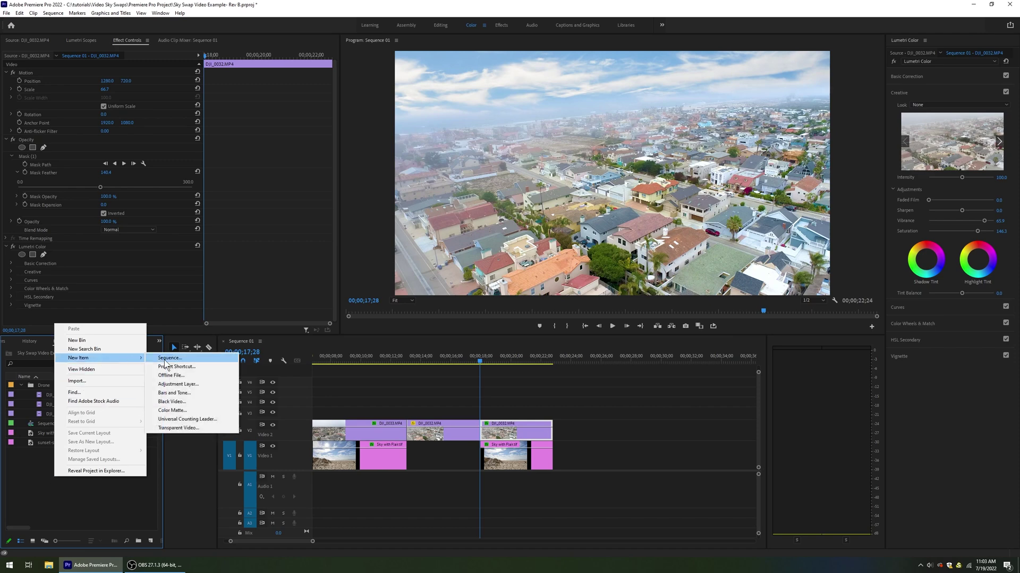
pyautogui.click(178, 384)
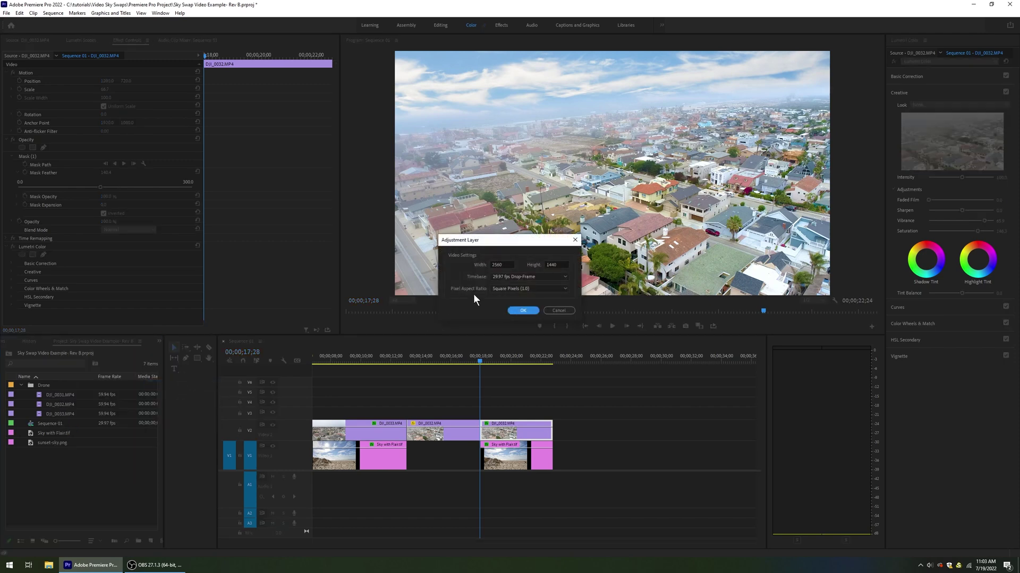
pyautogui.click(523, 310)
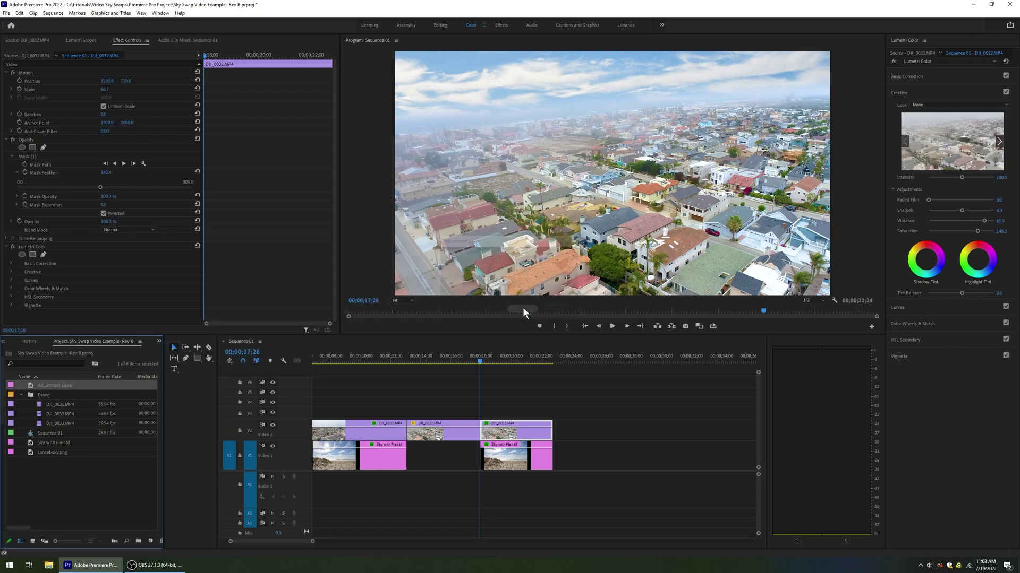
pyautogui.moveTo(16, 384); pyautogui.dragTo(487, 419)
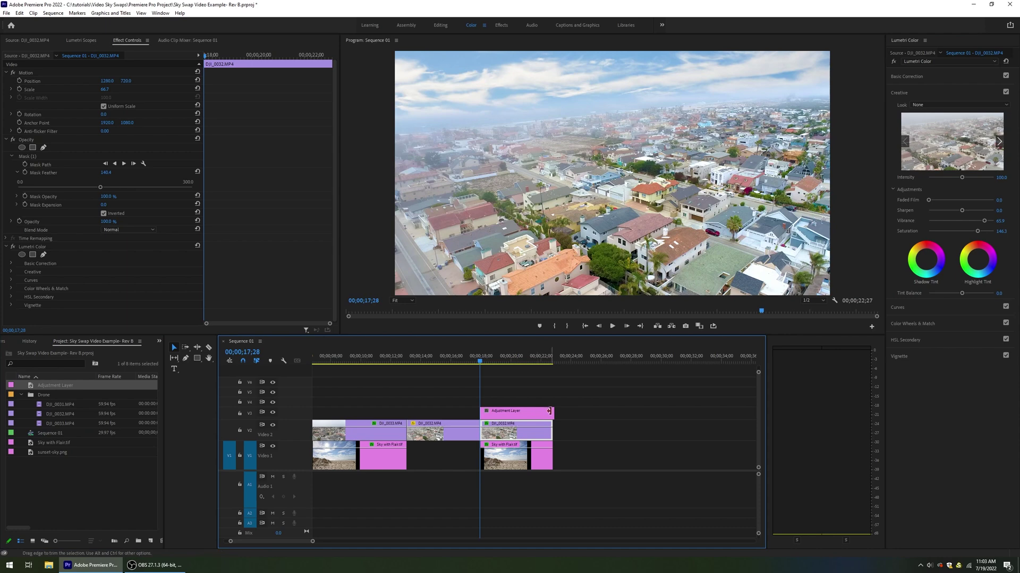
pyautogui.moveTo(553, 412)
pyautogui.mouseDown()
pyautogui.moveTo(540, 412)
pyautogui.moveTo(553, 412)
pyautogui.mouseUp()
# Step: Grade the adjustment layer with vibrance about 69, highlights about -19, whites about 13, blacks about -8 and contrast about 42, and check its effect
pyautogui.click(515, 413)
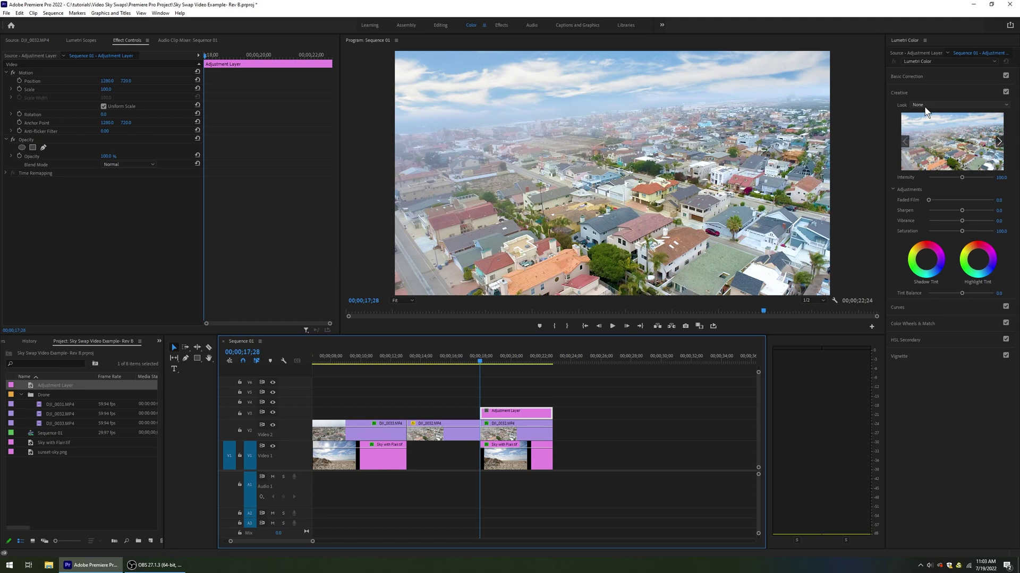
pyautogui.moveTo(961, 221); pyautogui.dragTo(963, 220)
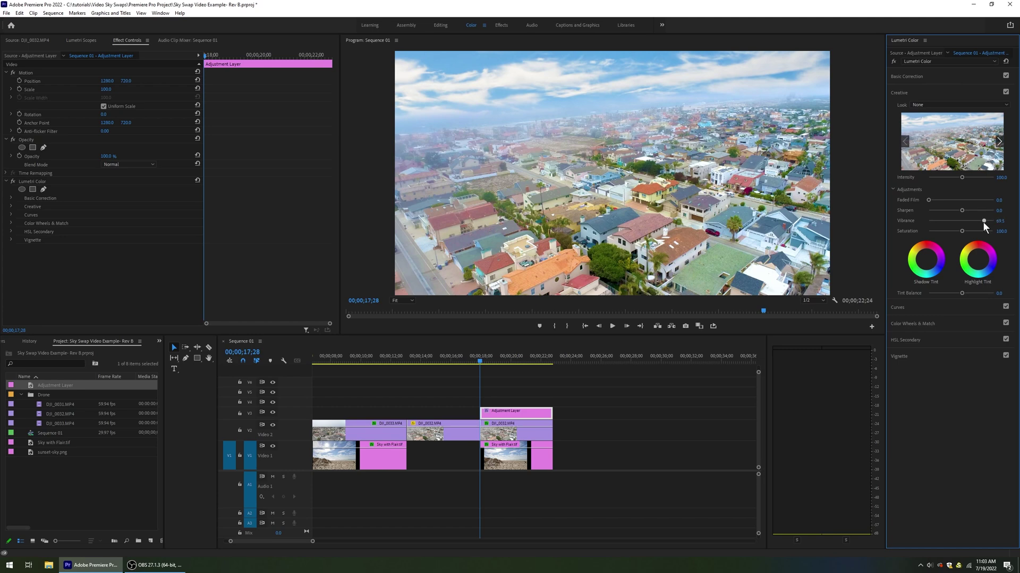
pyautogui.click(926, 75)
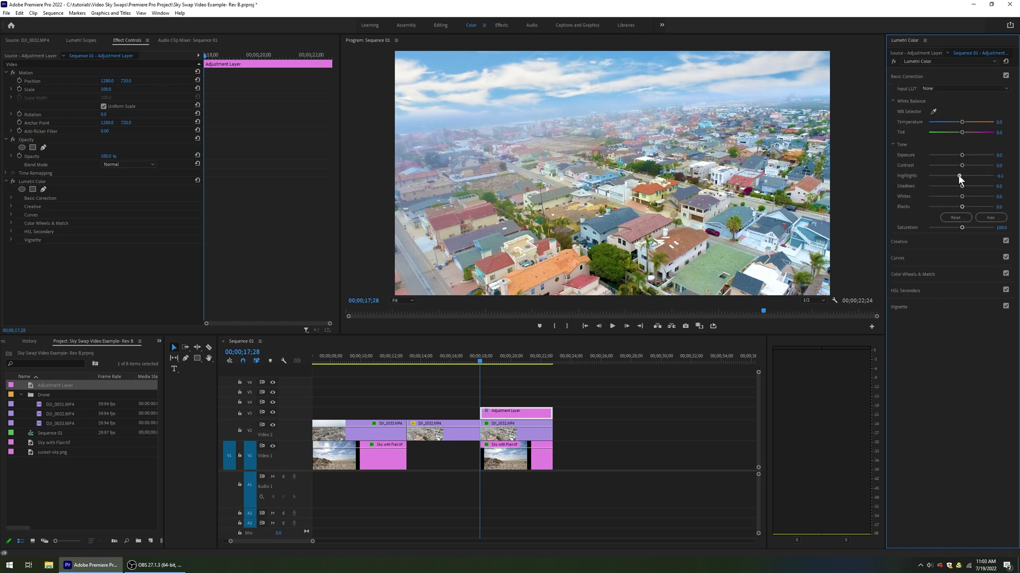
pyautogui.moveTo(962, 196); pyautogui.dragTo(957, 206)
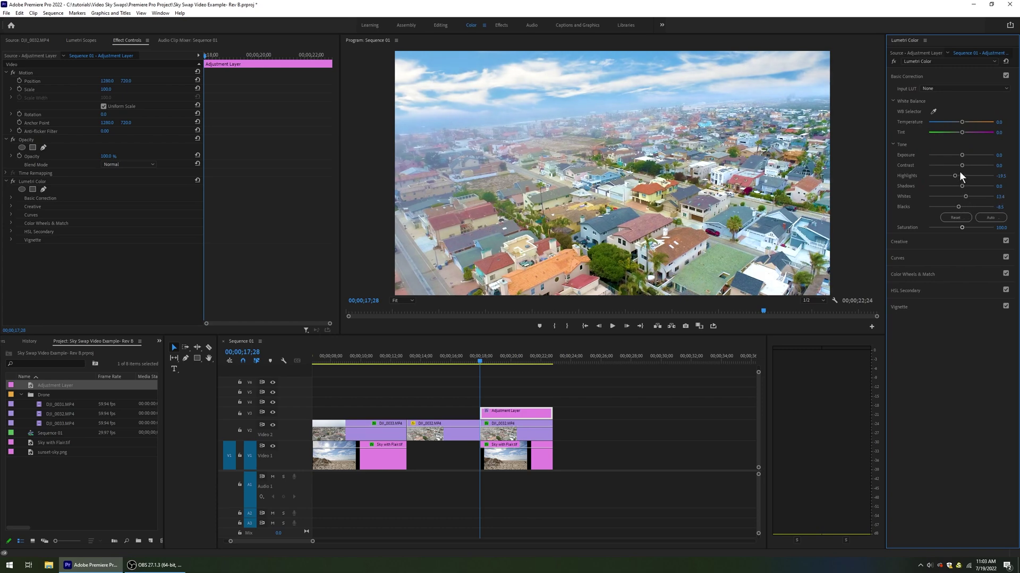
pyautogui.moveTo(962, 165); pyautogui.dragTo(966, 165)
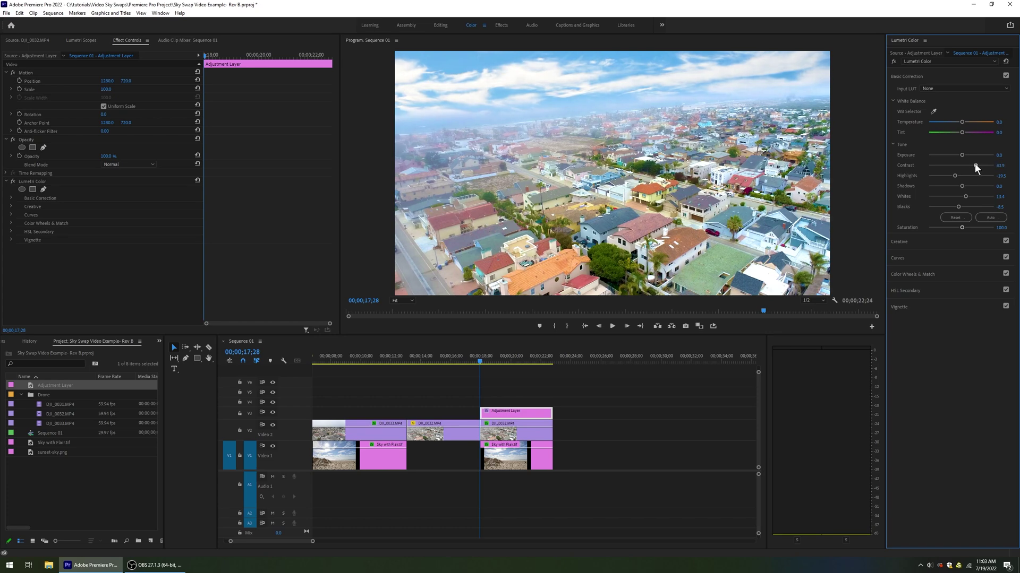
pyautogui.click(272, 413)
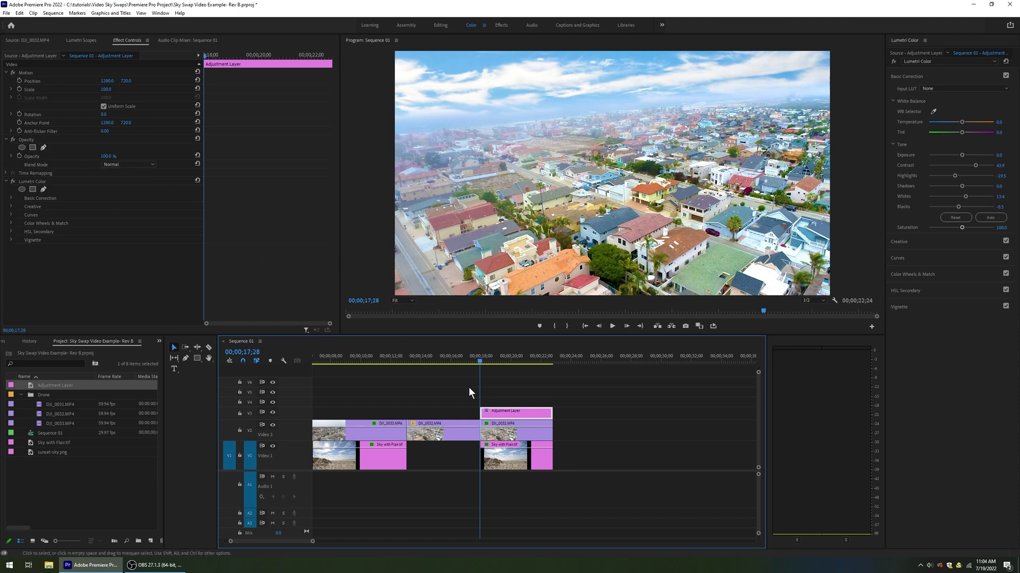
# Step: Draw a narrow four-point opacity mask on the adjustment layer along the hazy horizon, spanning the full frame width
pyautogui.click(44, 148)
pyautogui.click(382, 123)
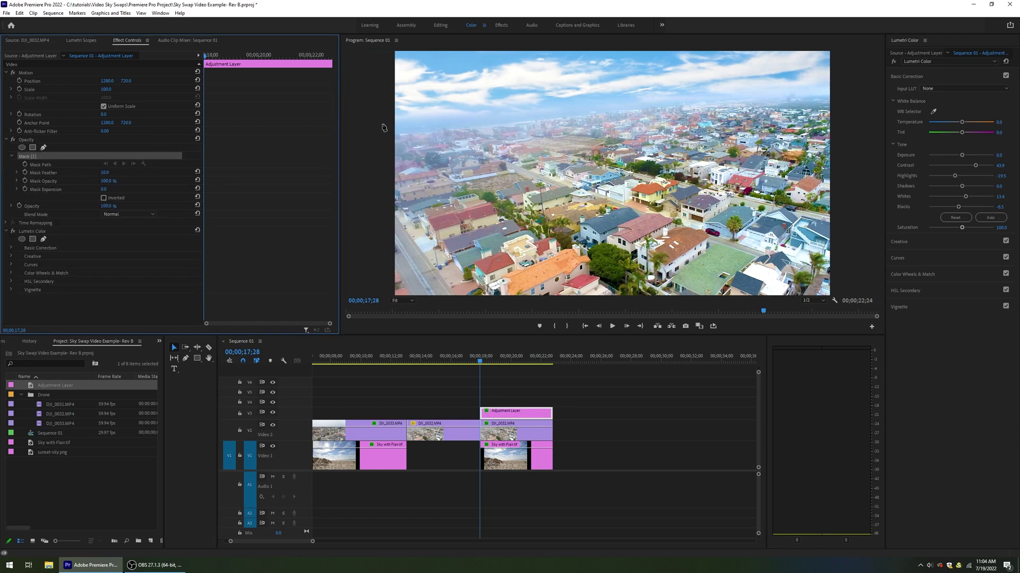
pyautogui.click(835, 81)
pyautogui.click(840, 108)
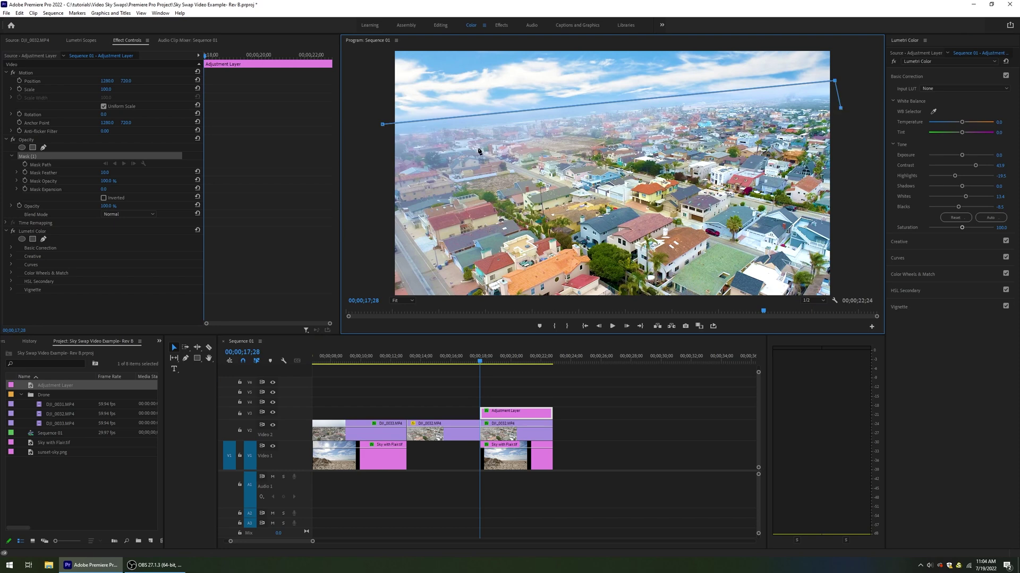
pyautogui.click(374, 155)
pyautogui.click(382, 124)
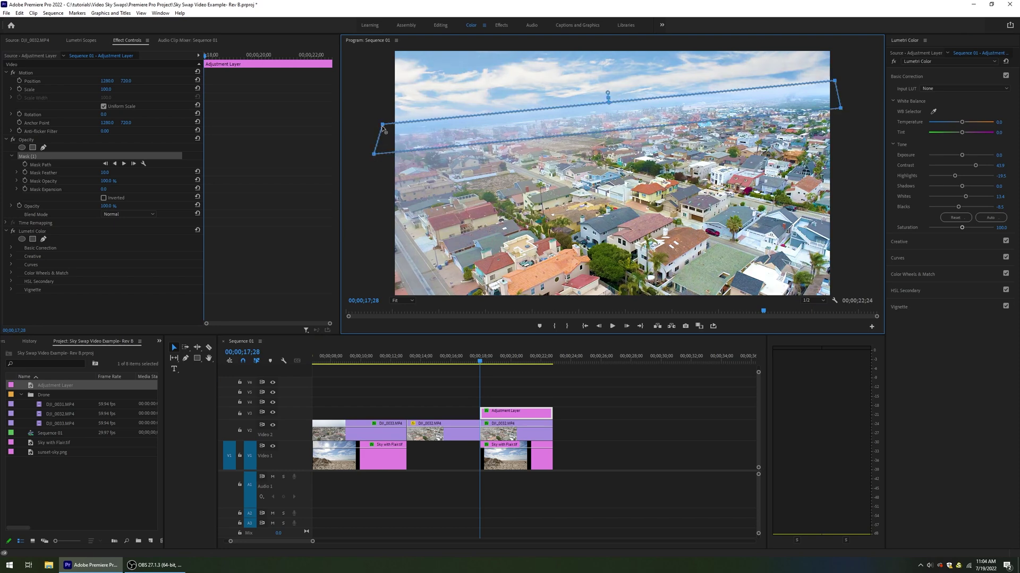
pyautogui.click(572, 441)
pyautogui.click(530, 415)
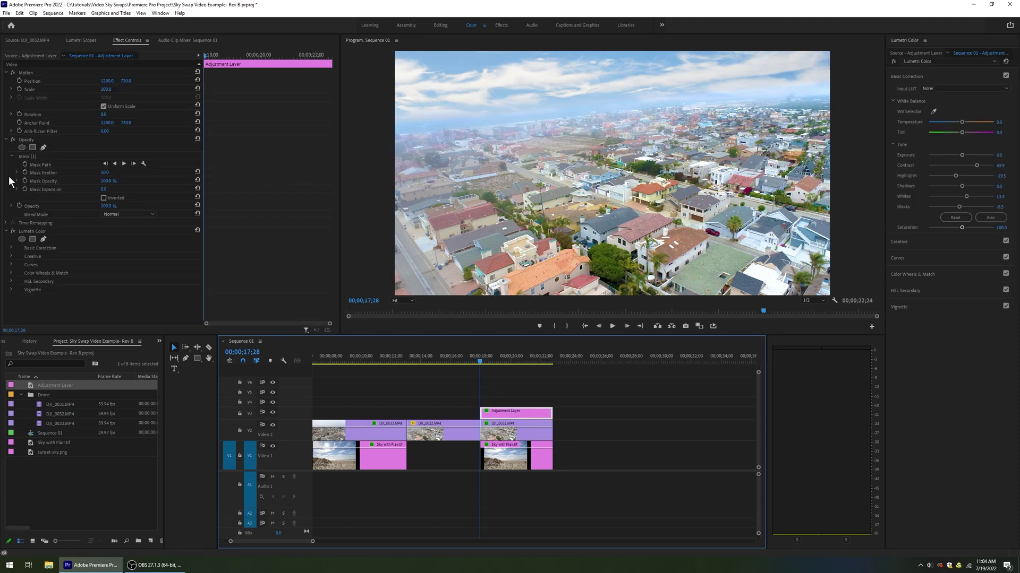
# Step: Feather the adjustment layer's horizon mask to about 60, shift it slightly upward, and deselect the layer
pyautogui.click(25, 155)
pyautogui.click(17, 172)
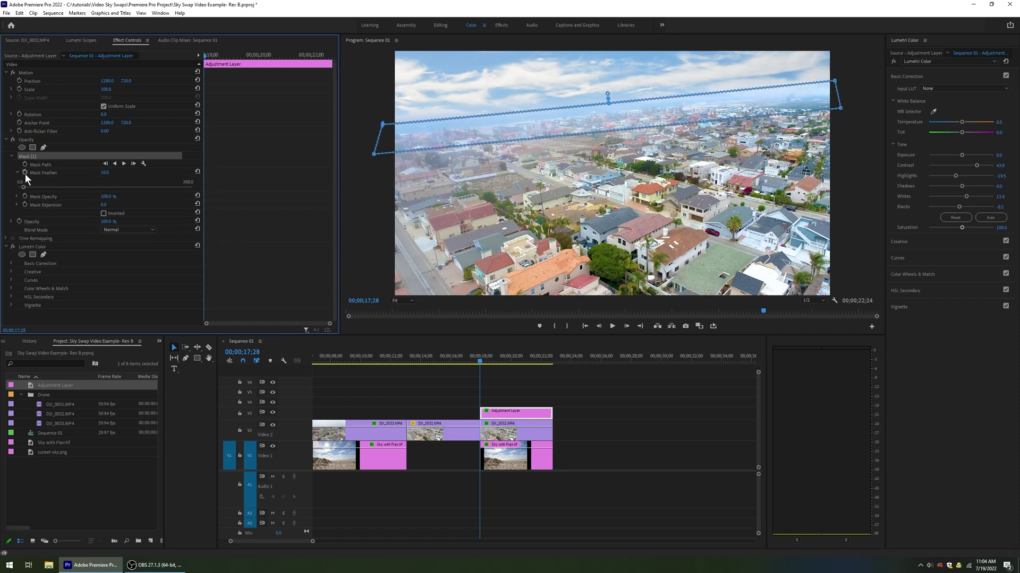
pyautogui.moveTo(35, 187); pyautogui.dragTo(53, 187)
pyautogui.moveTo(628, 120); pyautogui.dragTo(628, 112)
pyautogui.click(601, 410)
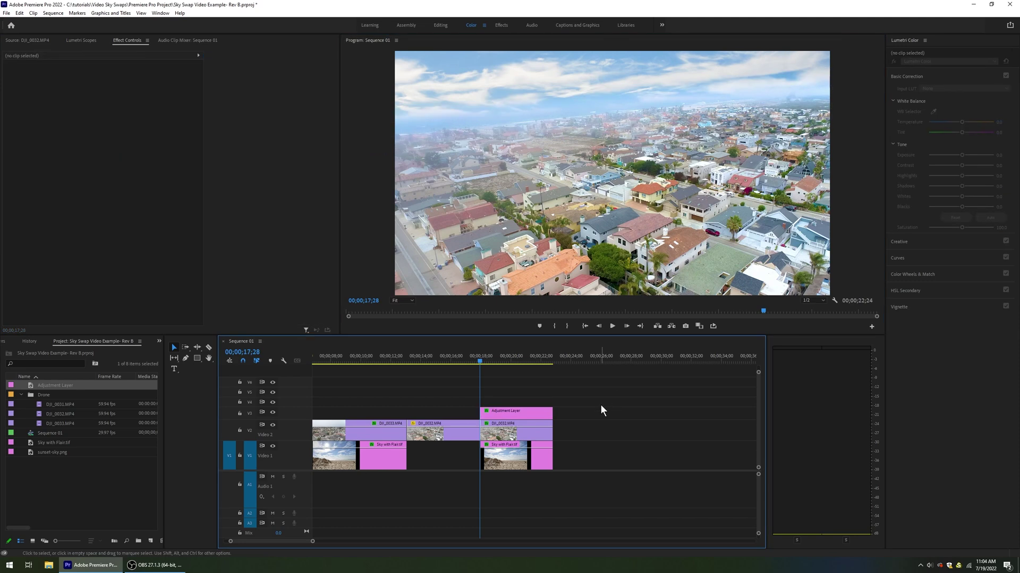
# Step: Lower the blacks to about -33 on the adjustment layer and about -32 on the Sky with Flair.tif clip below it
pyautogui.click(507, 412)
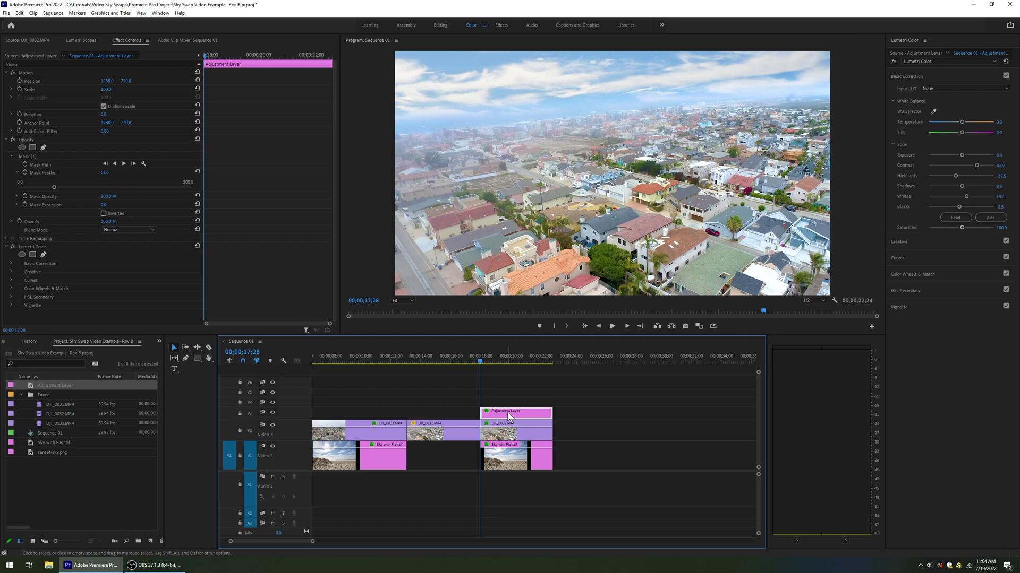
pyautogui.moveTo(957, 206); pyautogui.dragTo(955, 206)
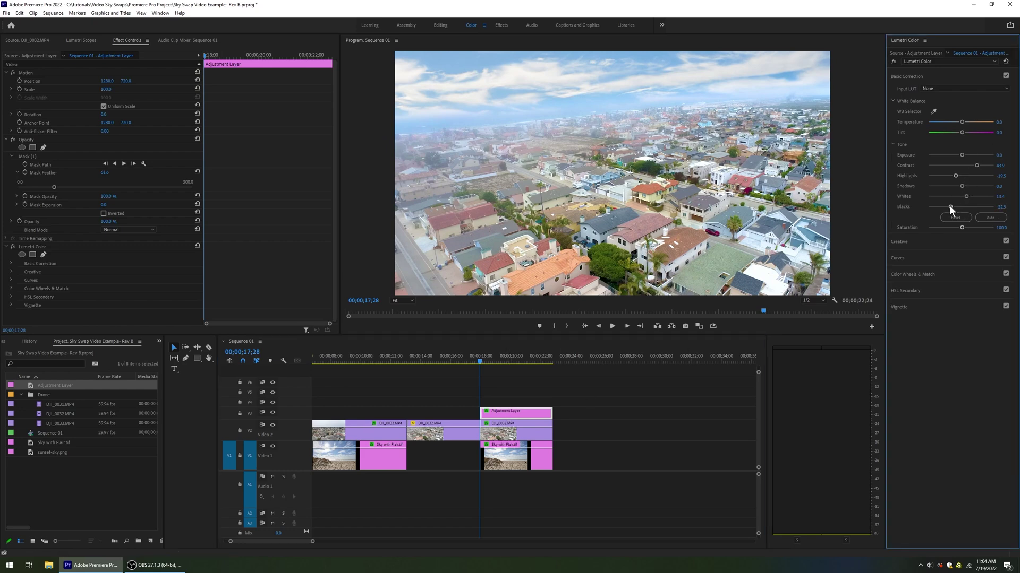
pyautogui.click(523, 458)
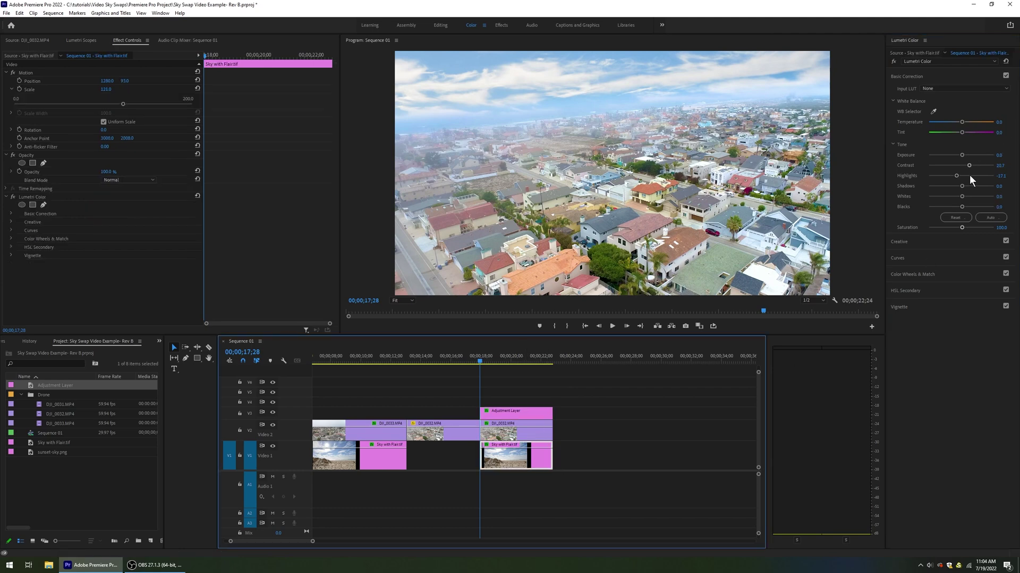
pyautogui.moveTo(960, 206); pyautogui.dragTo(951, 206)
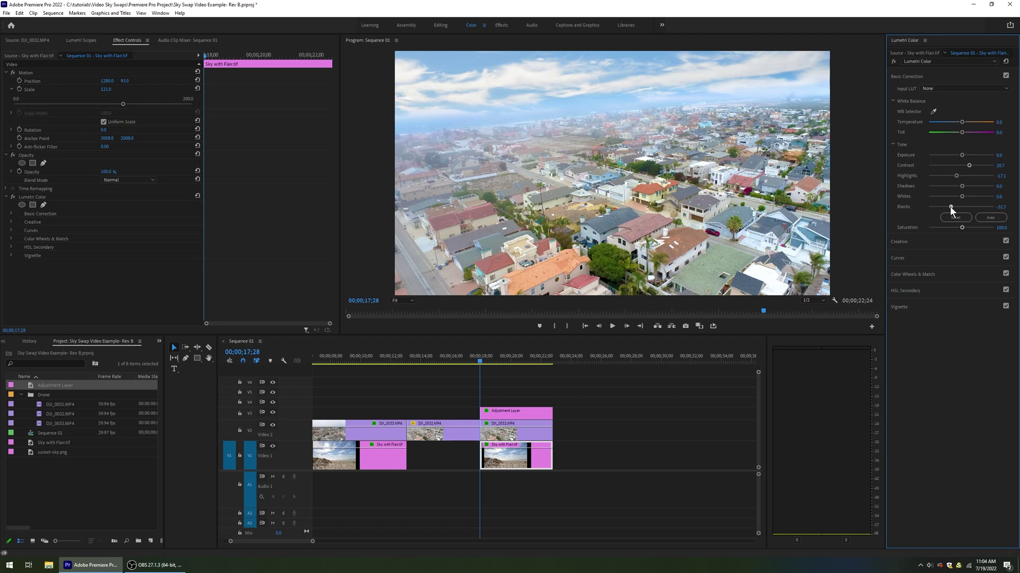
# Step: Pull the RGB curve's midtones down slightly on the last DJI_0032.MP4 clip and the adjustment layer, and compare with the untreated footage
pyautogui.click(522, 431)
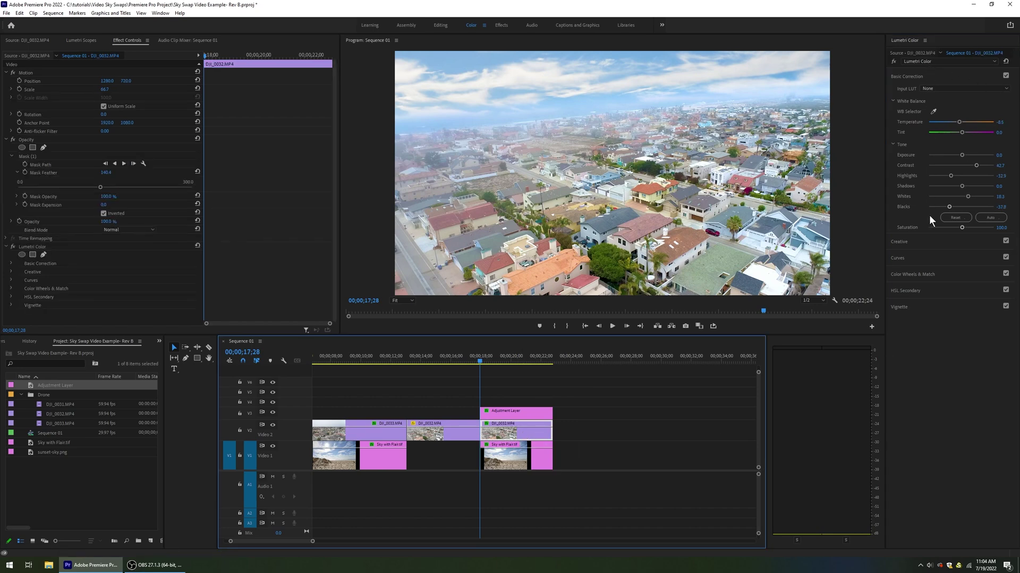
pyautogui.click(947, 257)
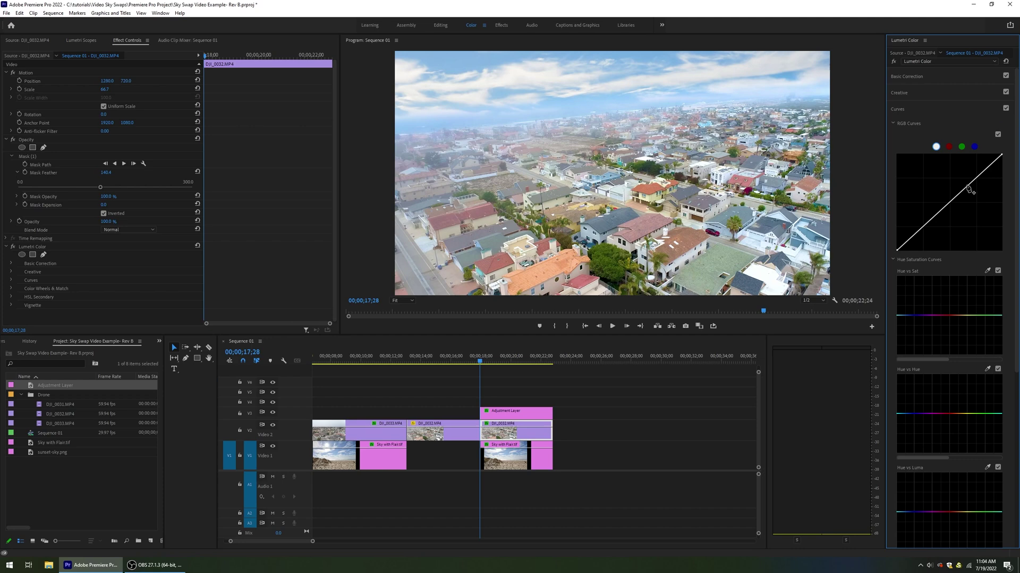
pyautogui.moveTo(968, 189); pyautogui.dragTo(969, 190)
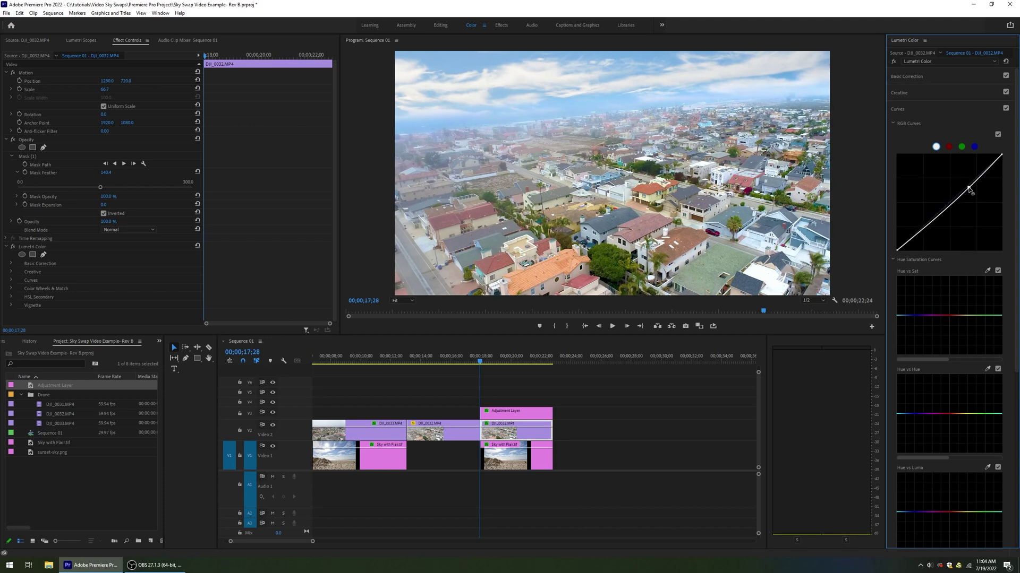
pyautogui.click(502, 414)
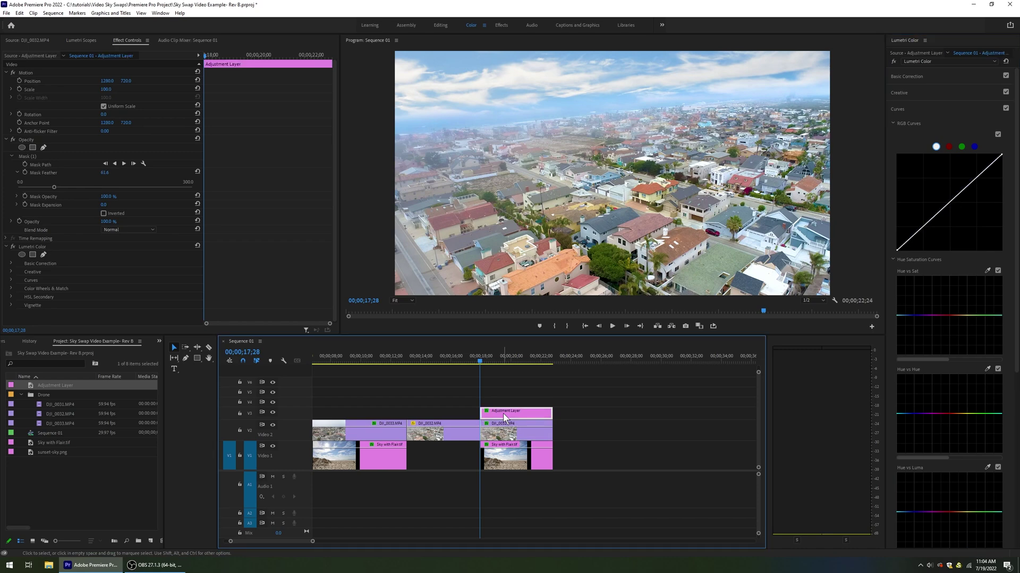
pyautogui.moveTo(972, 186); pyautogui.dragTo(973, 188)
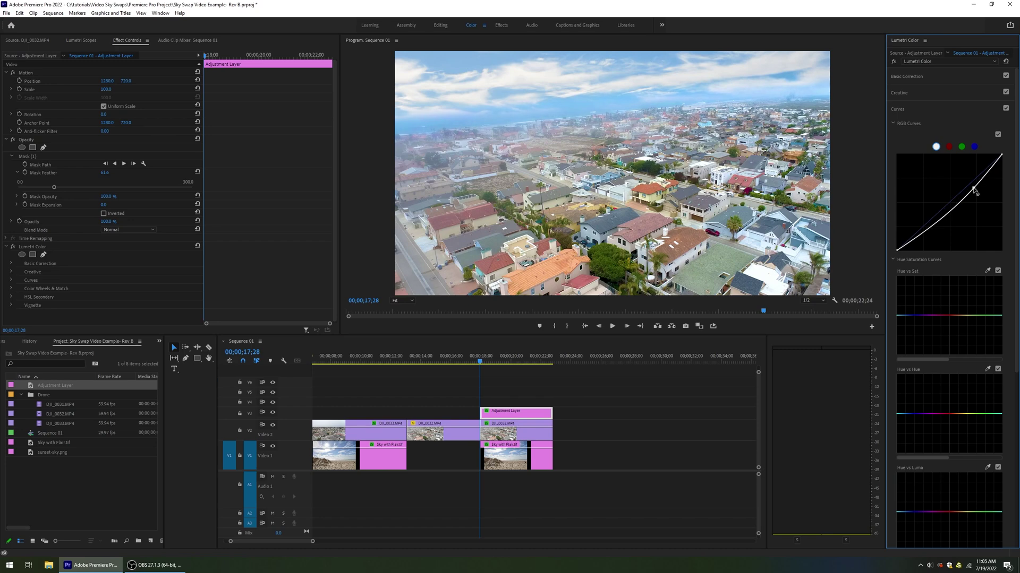
pyautogui.click(592, 426)
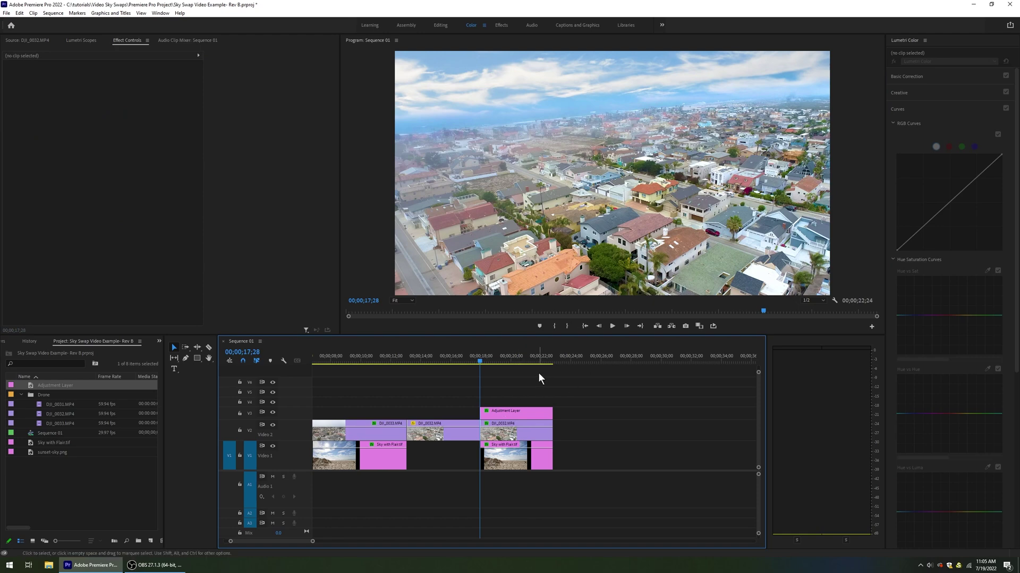
pyautogui.click(457, 363)
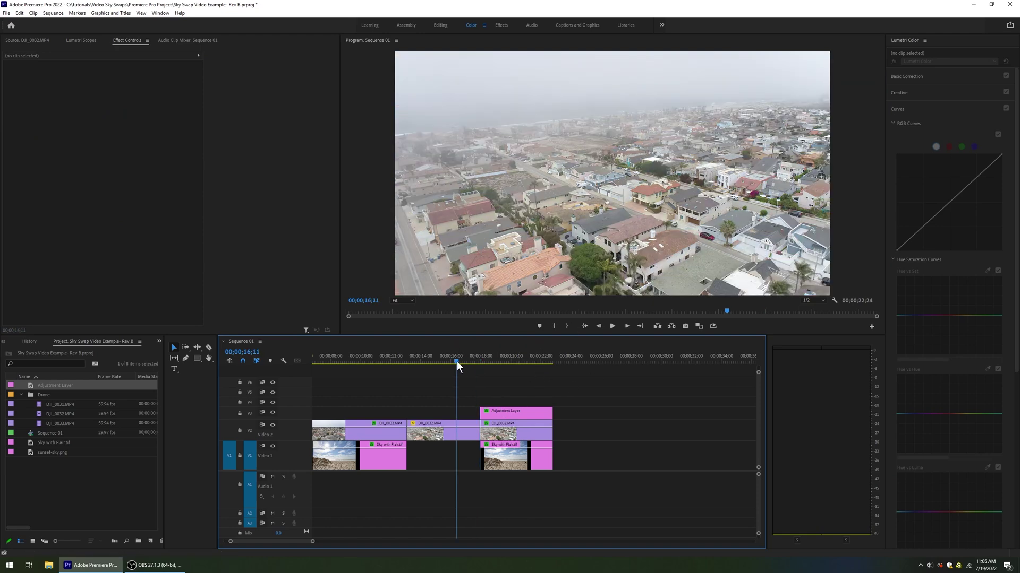
pyautogui.click(499, 361)
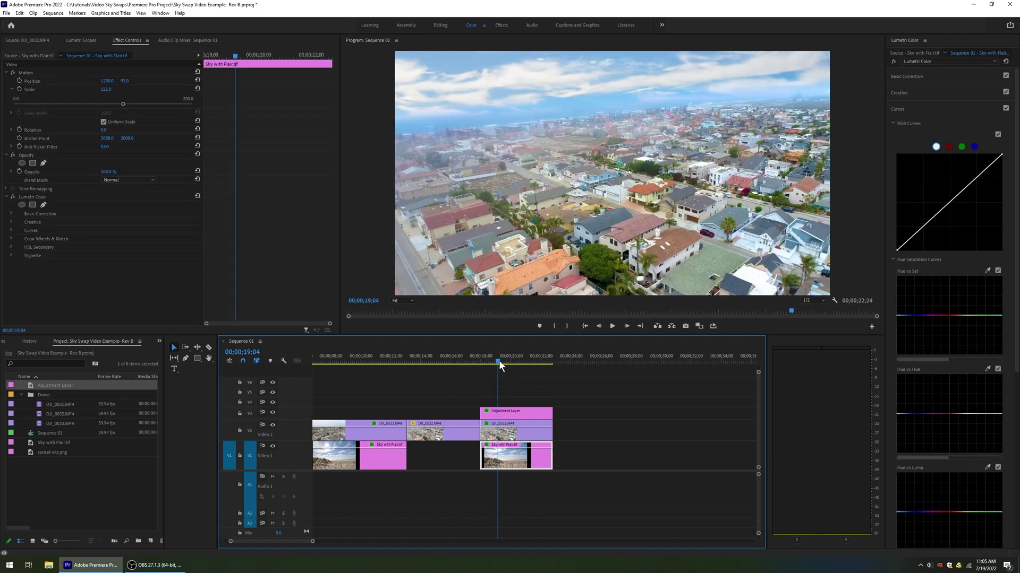
pyautogui.moveTo(498, 361)
pyautogui.mouseDown()
pyautogui.moveTo(530, 362)
pyautogui.moveTo(483, 361)
pyautogui.moveTo(524, 361)
pyautogui.moveTo(496, 361)
pyautogui.moveTo(505, 361)
pyautogui.mouseUp()
# Step: Try animating the Sky with Flair.tif position horizontally from X 1280 at the clip's start to 1128 at its end, and play it back
pyautogui.click(530, 429)
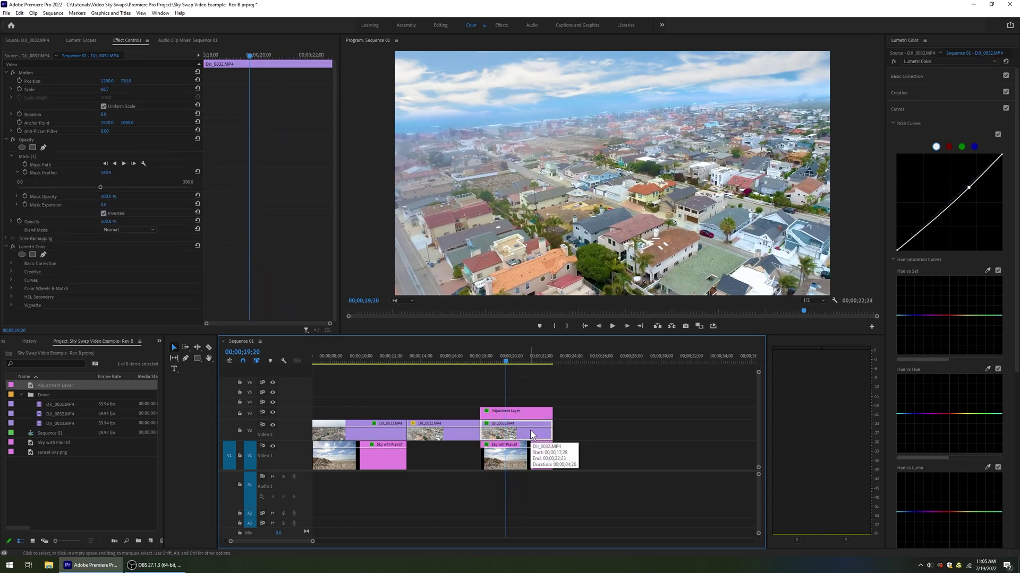
pyautogui.press('Up')
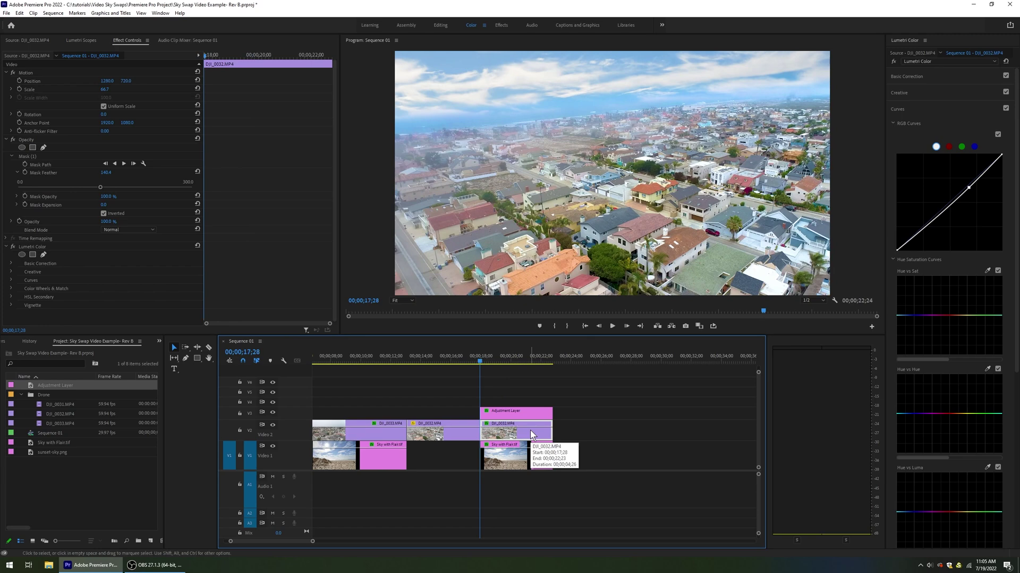
pyautogui.click(508, 459)
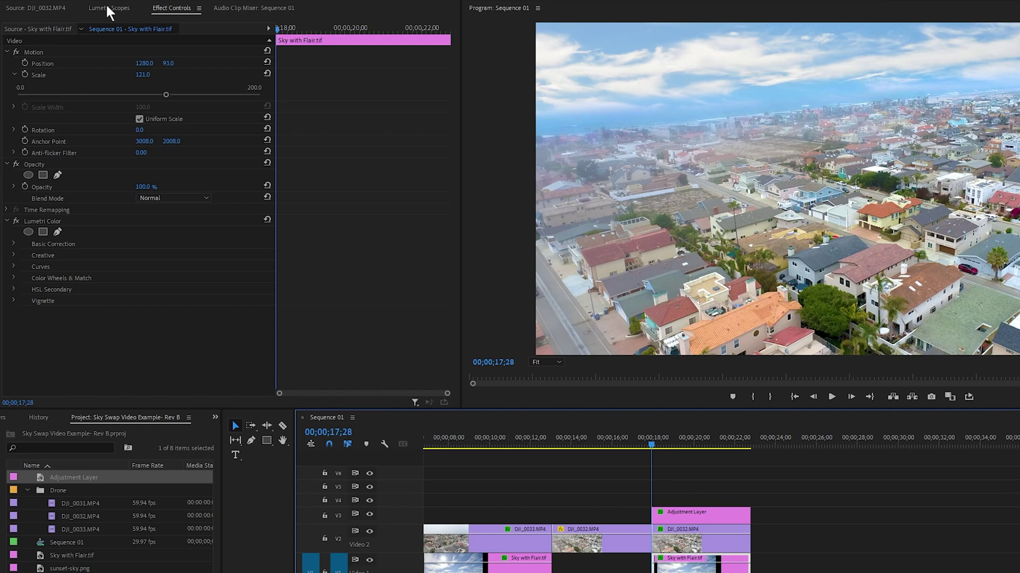
pyautogui.click(24, 62)
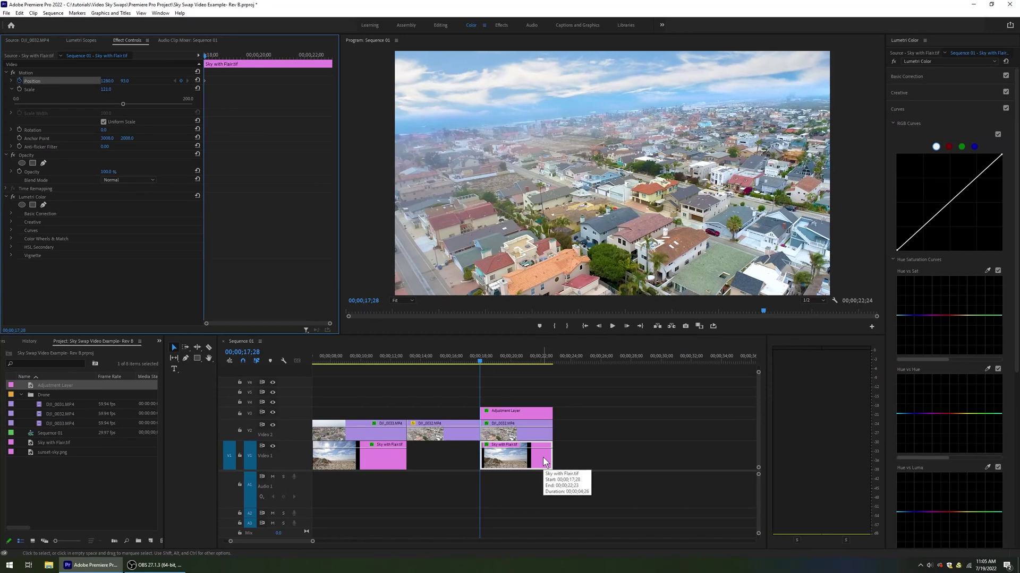
pyautogui.press('Down')
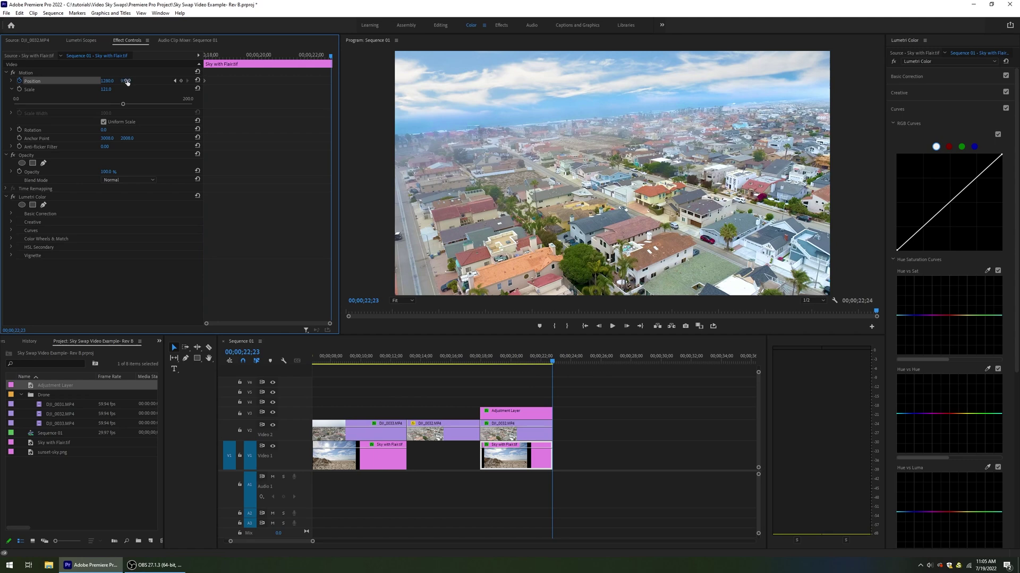
pyautogui.moveTo(102, 80); pyautogui.dragTo(70, 81)
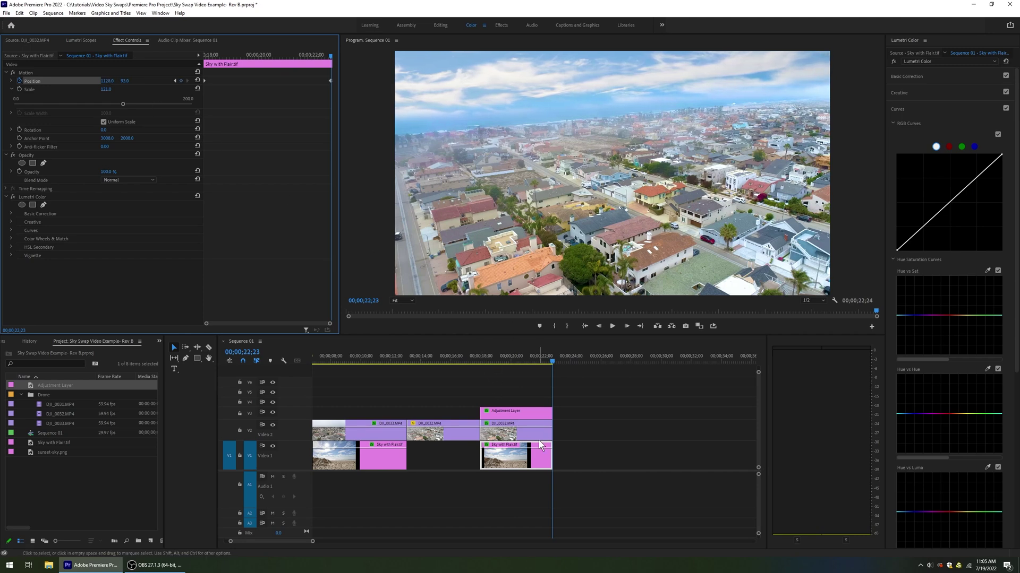
pyautogui.press('space')
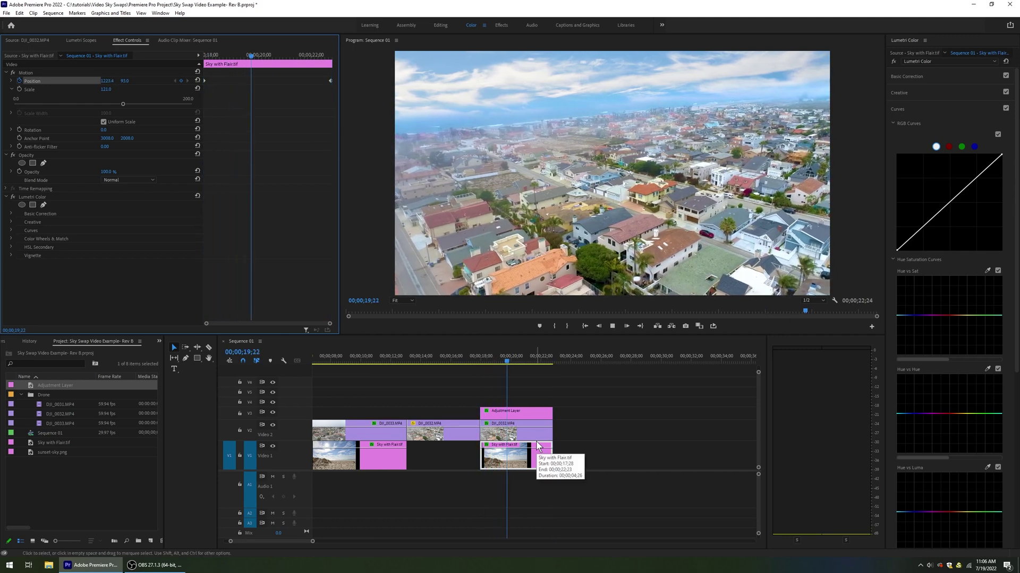
pyautogui.press('space')
# Step: Delete all position keyframes on the Sky with Flair.tif clip from its first frame
pyautogui.click(528, 462)
pyautogui.press('Up')
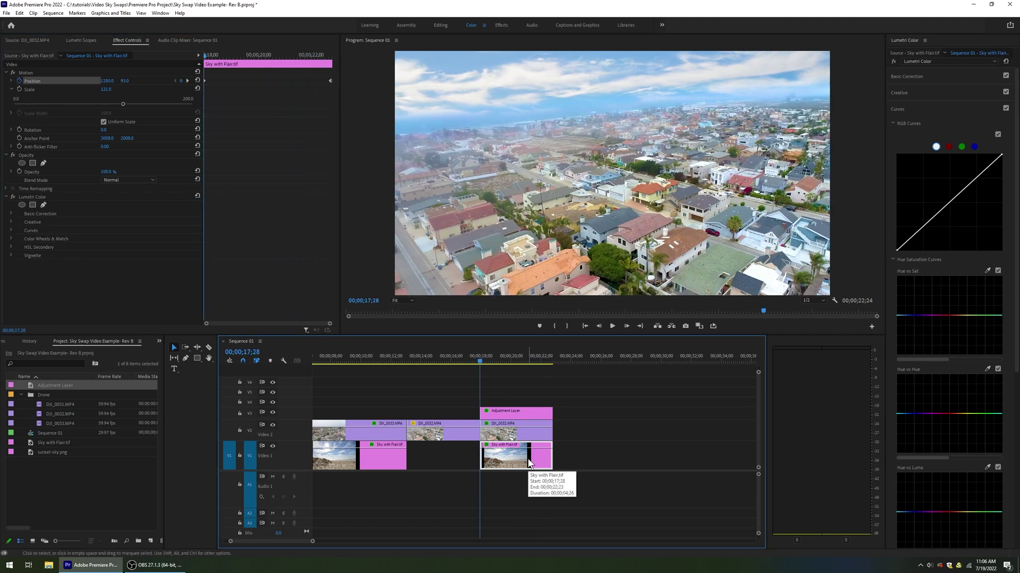
pyautogui.click(20, 81)
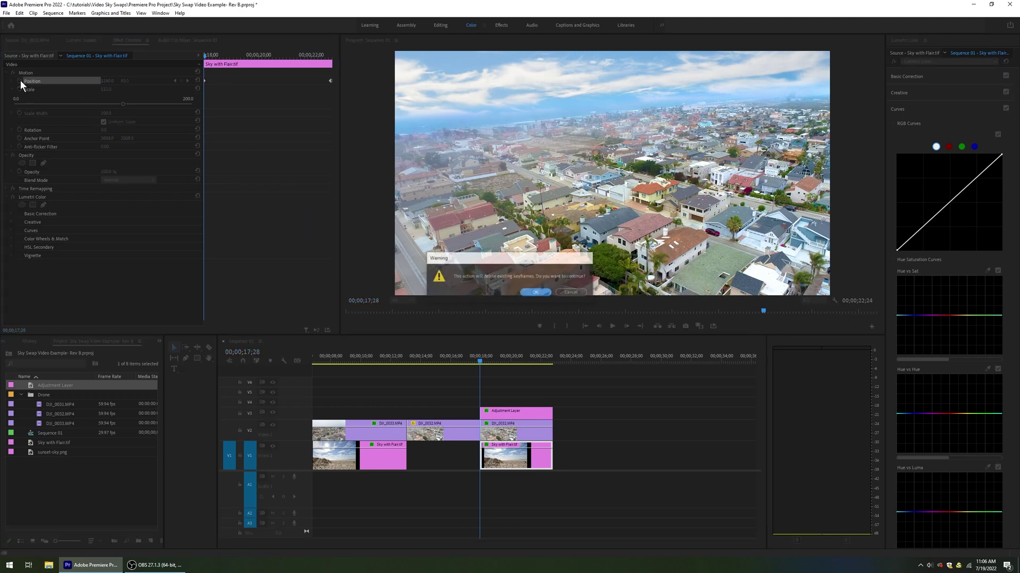
pyautogui.click(534, 292)
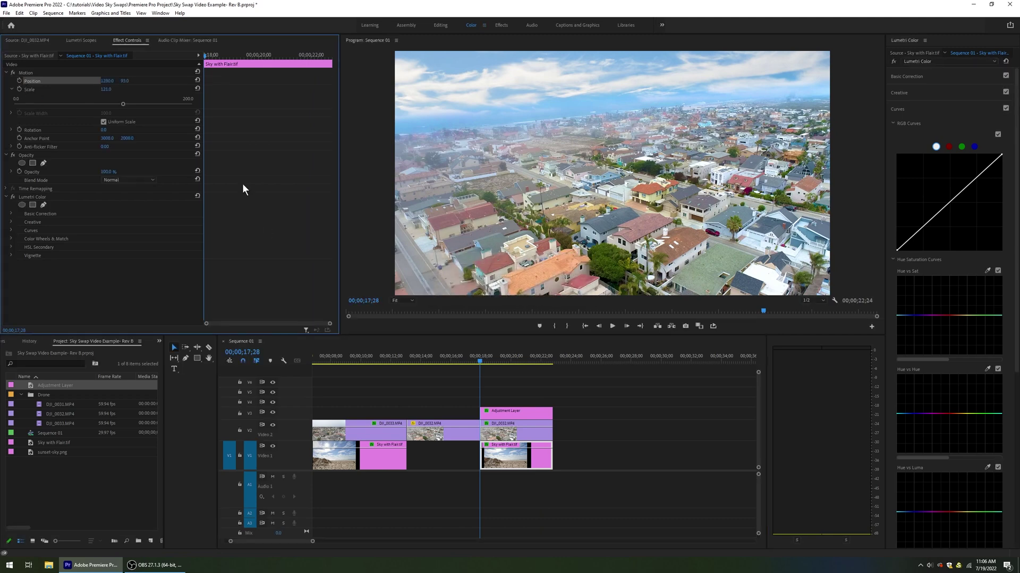
# Step: Keyframe the Sky with Flair.tif position from X 1280 at the clip's start, drifting rightward to its end, and play back the motion
pyautogui.click(20, 81)
pyautogui.hotkey('shift', 'End')
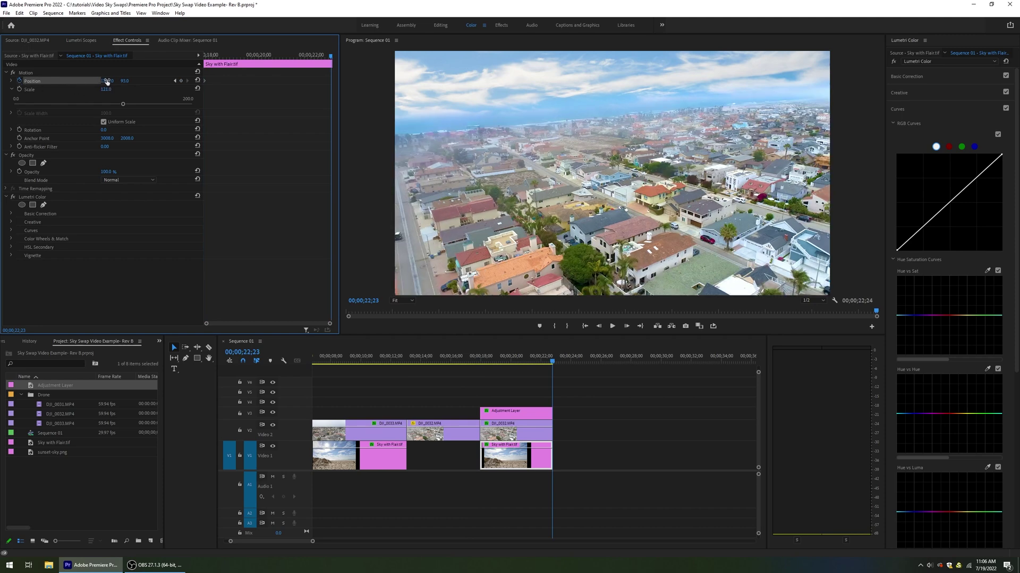
pyautogui.moveTo(106, 81); pyautogui.dragTo(217, 81)
pyautogui.moveTo(481, 359)
pyautogui.mouseDown()
pyautogui.moveTo(541, 362)
pyautogui.moveTo(477, 363)
pyautogui.mouseUp()
pyautogui.press('space')
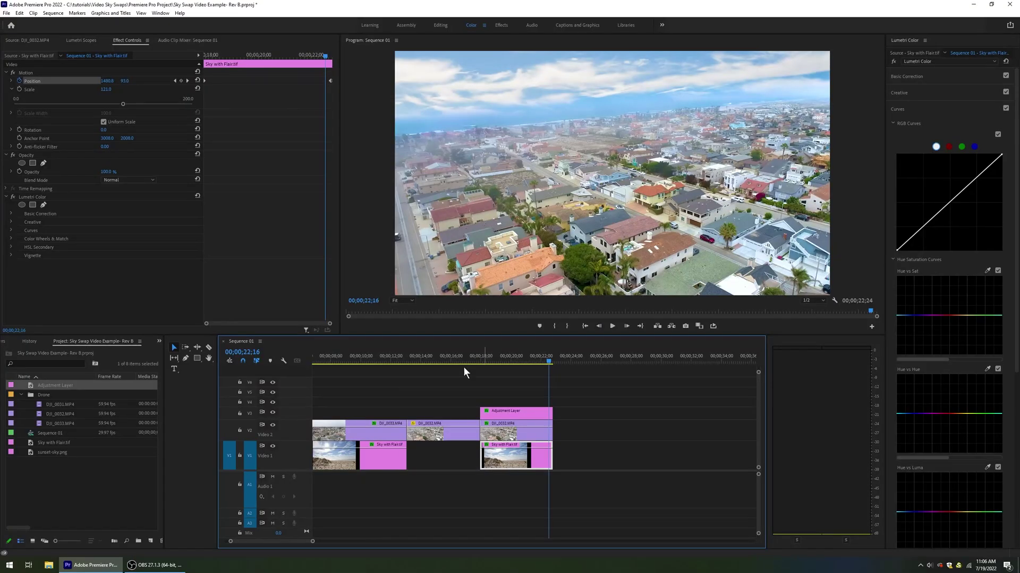
pyautogui.click(445, 359)
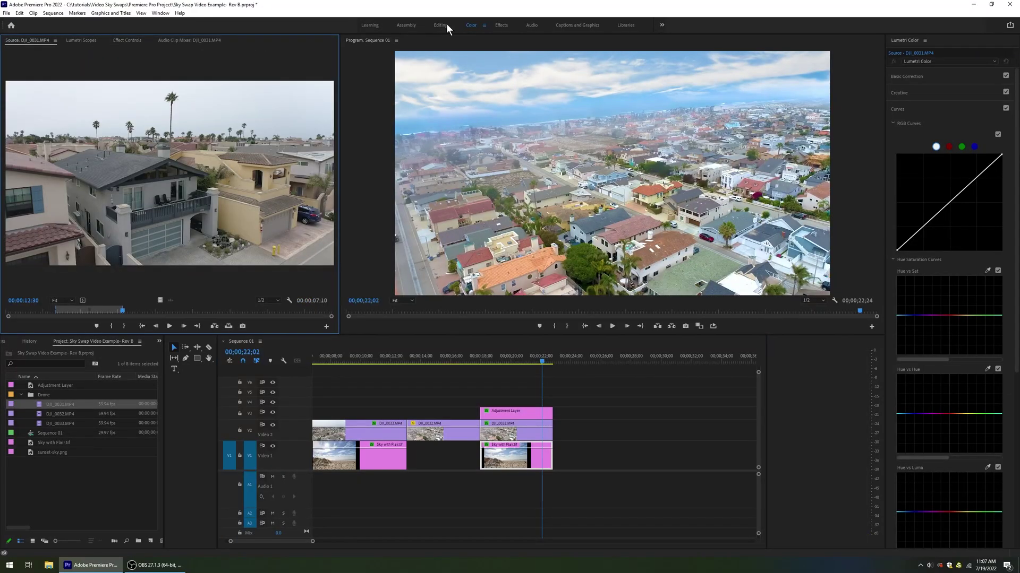
# Step: Switch to the Editing workspace and add the video of DJI_0031.MP4 to track V2 directly after the last drone clip
pyautogui.click(446, 25)
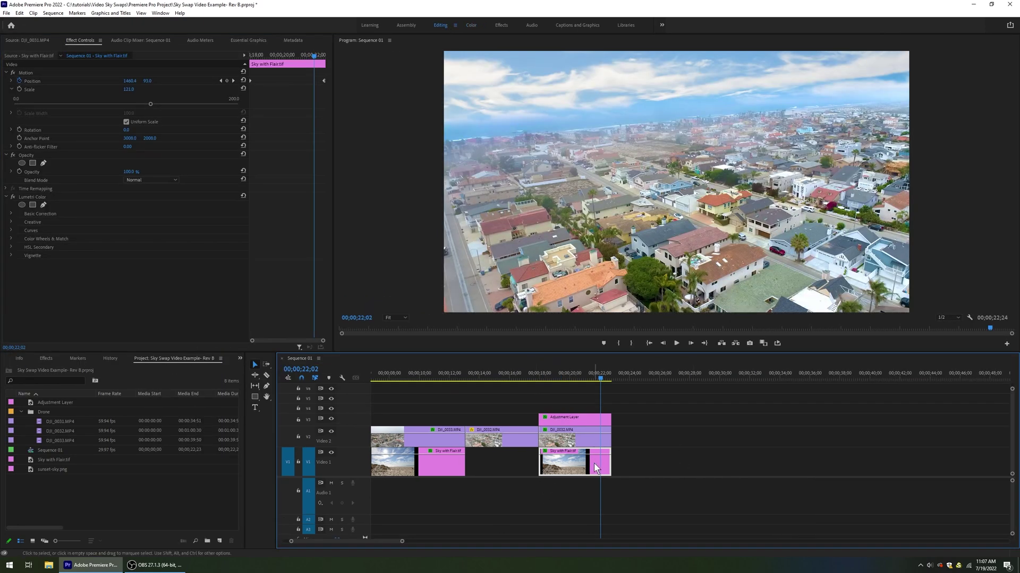
pyautogui.click(11, 419)
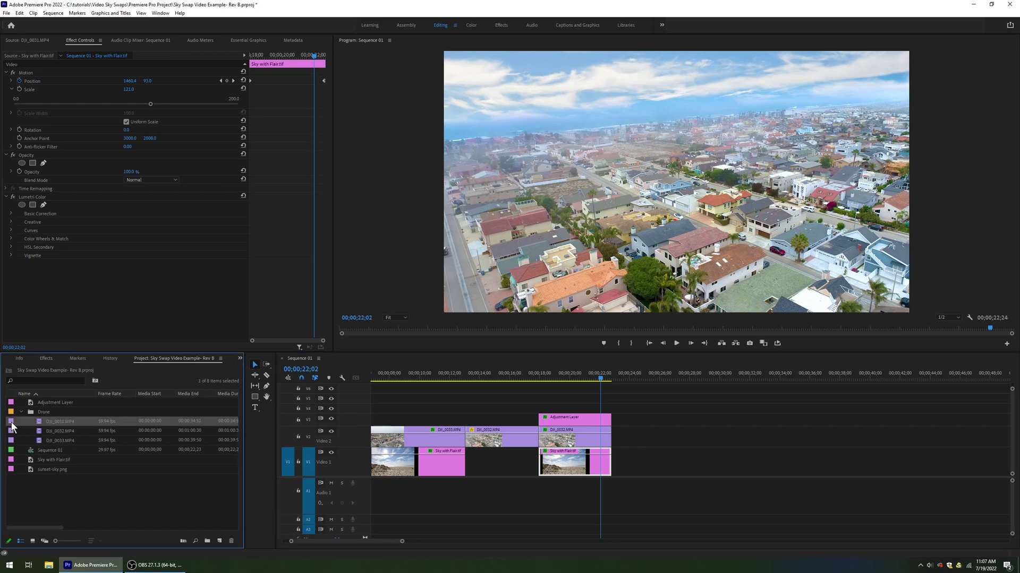
pyautogui.doubleClick(12, 422)
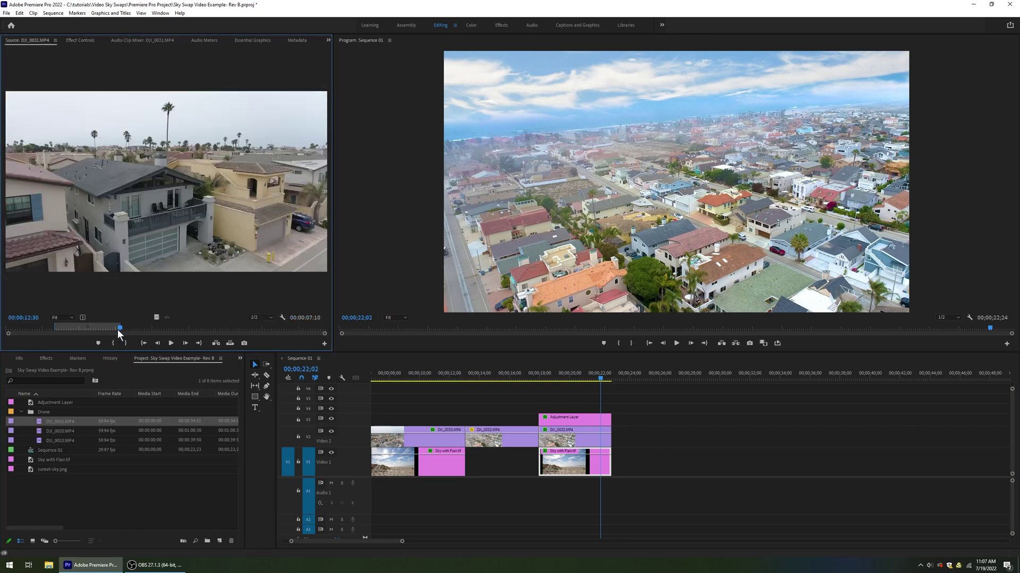
pyautogui.moveTo(120, 327); pyautogui.dragTo(97, 330)
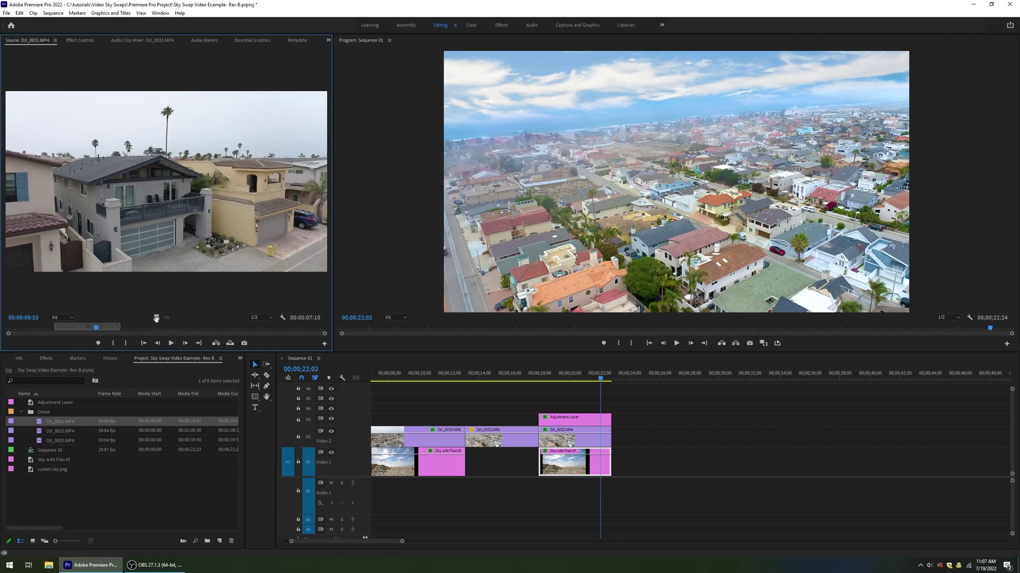
pyautogui.moveTo(156, 317); pyautogui.dragTo(618, 438)
pyautogui.moveTo(604, 375); pyautogui.dragTo(644, 377)
# Step: Fit the DJI_0031.MP4 clip to the sequence frame size and duplicate it directly after itself on track V2
pyautogui.click(668, 441)
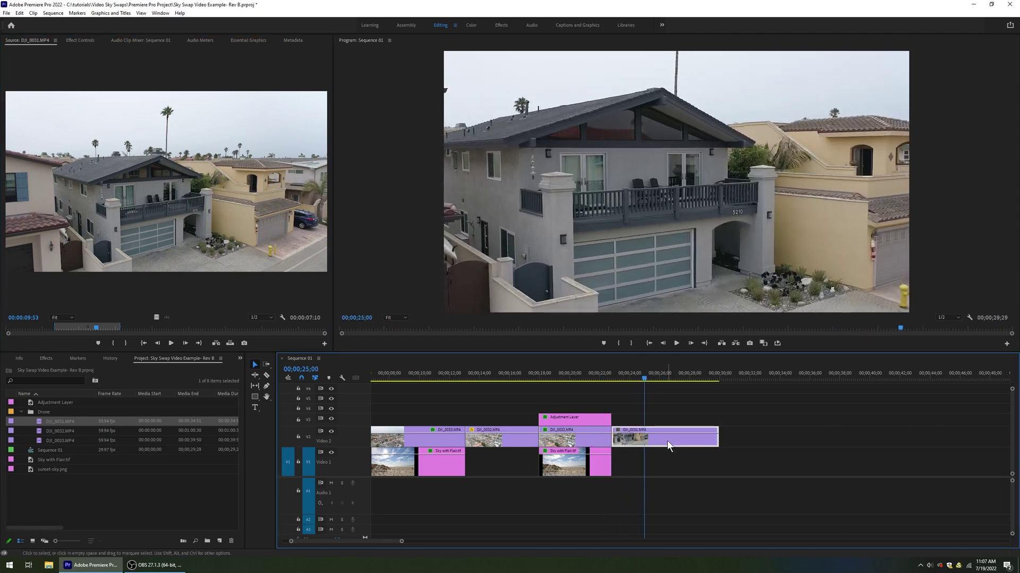
pyautogui.rightClick(667, 441)
pyautogui.click(712, 357)
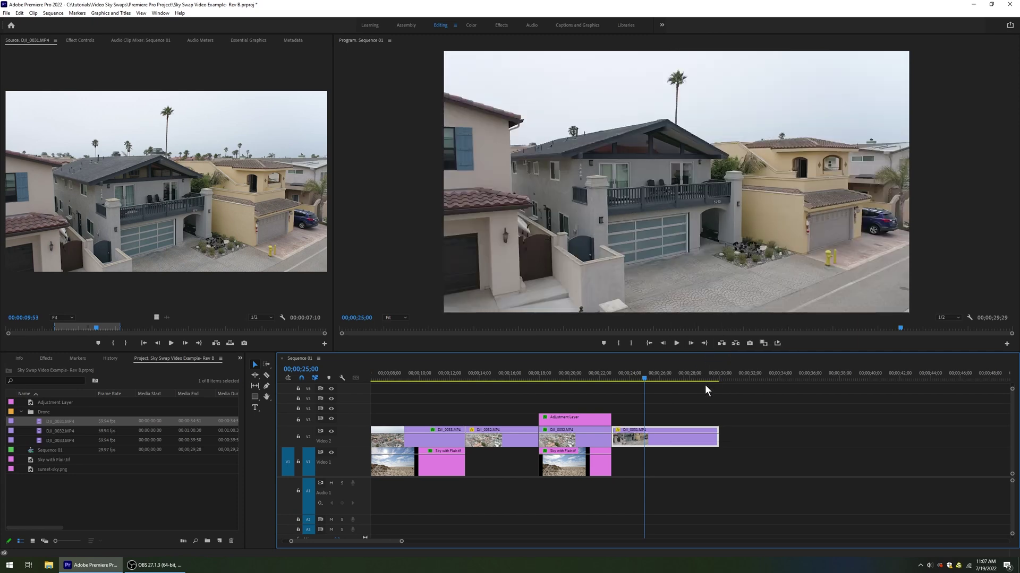
pyautogui.moveTo(645, 378)
pyautogui.mouseDown()
pyautogui.moveTo(623, 380)
pyautogui.moveTo(703, 377)
pyautogui.moveTo(661, 378)
pyautogui.mouseUp()
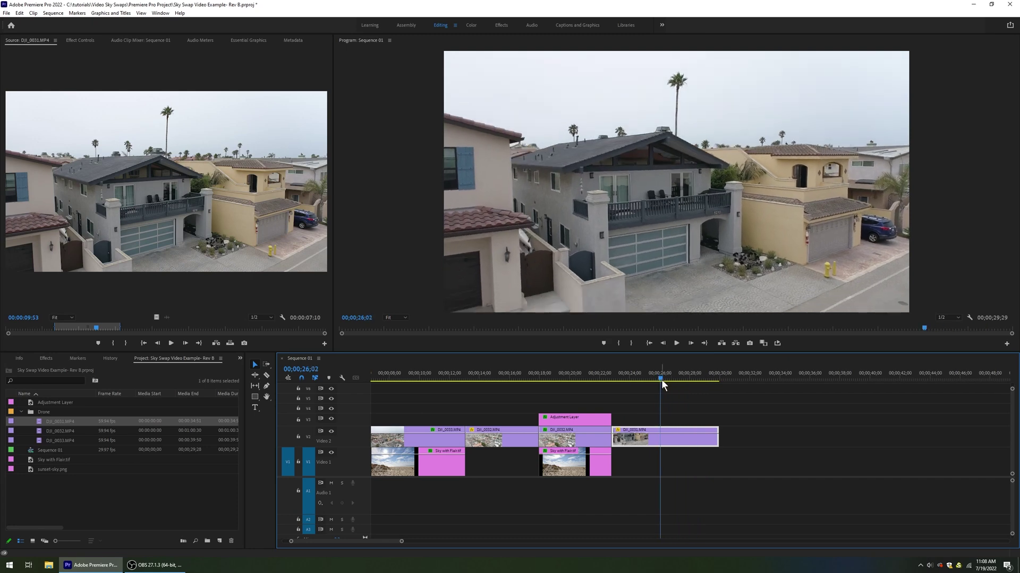
pyautogui.moveTo(638, 438); pyautogui.dragTo(726, 416)
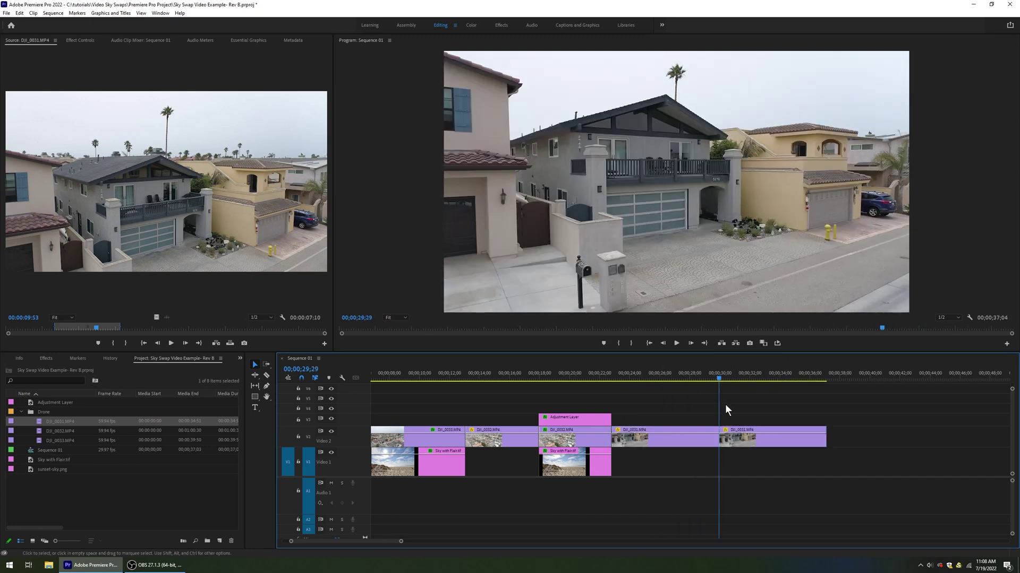
pyautogui.moveTo(718, 377); pyautogui.dragTo(741, 378)
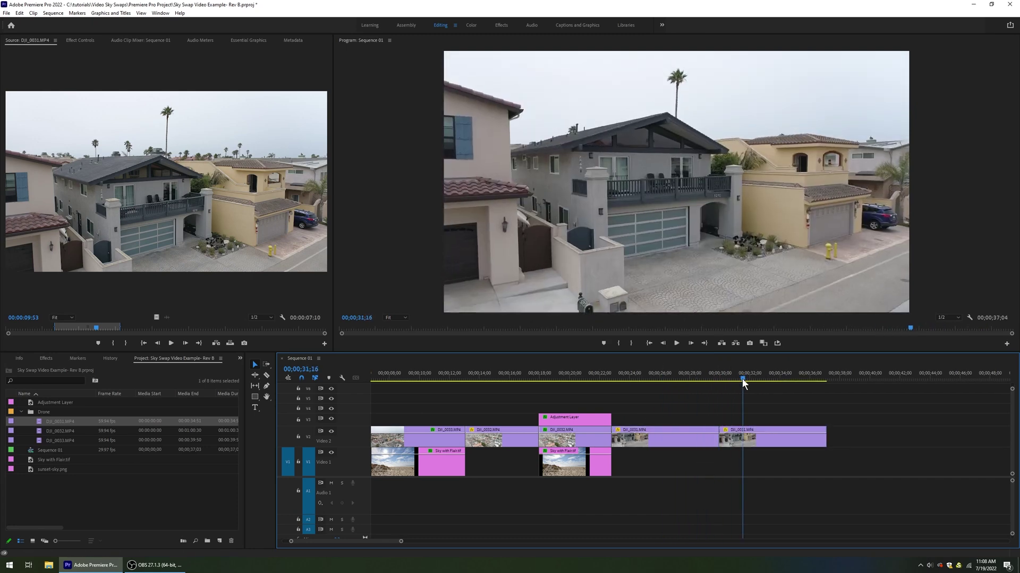
# Step: Place sunset-sky.png on track V1 beneath the second DJI_0031.MP4 clip, matching its length, and hide track V2
pyautogui.moveTo(388, 542); pyautogui.dragTo(396, 543)
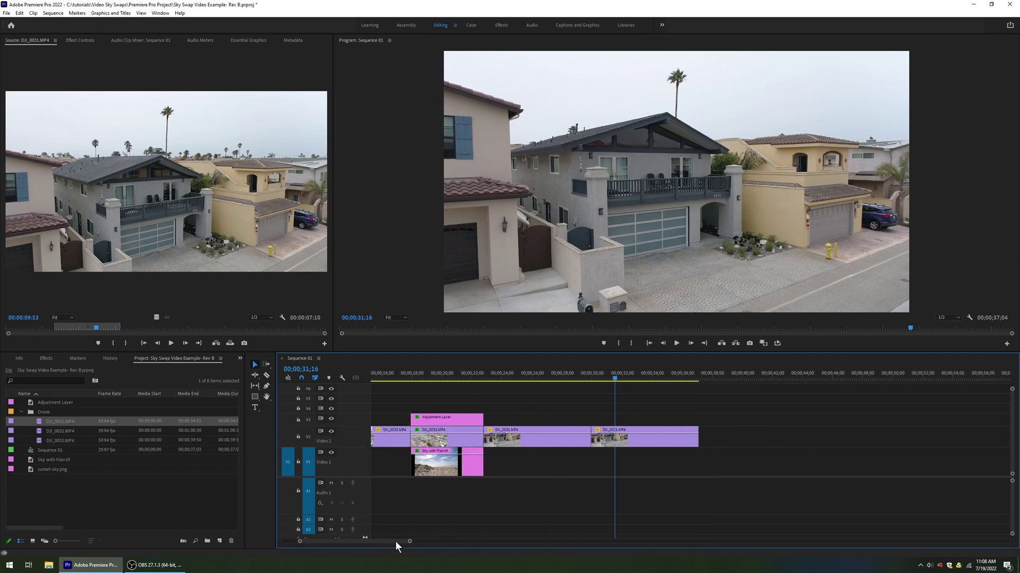
pyautogui.click(8, 477)
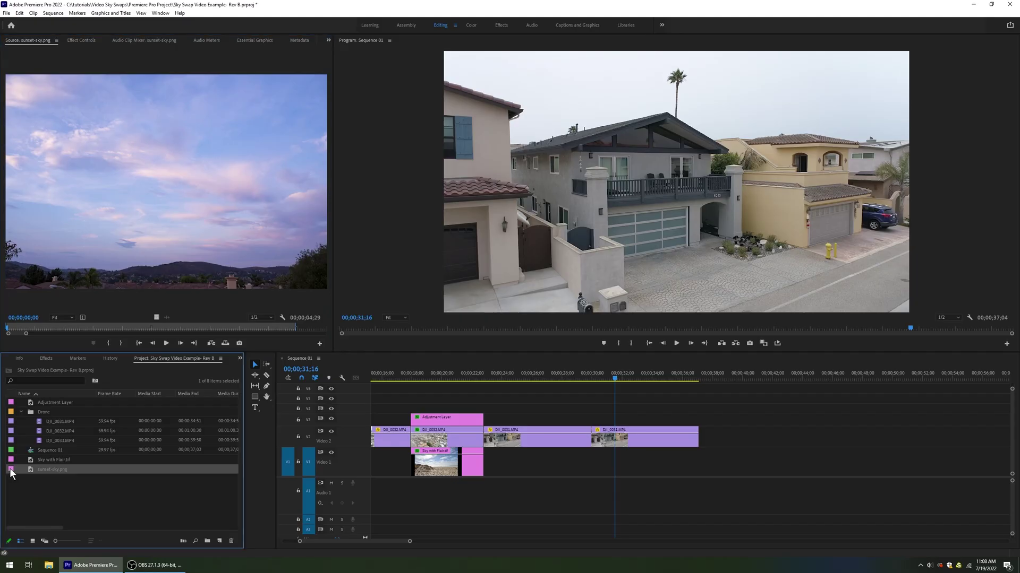
pyautogui.moveTo(10, 472); pyautogui.dragTo(699, 465)
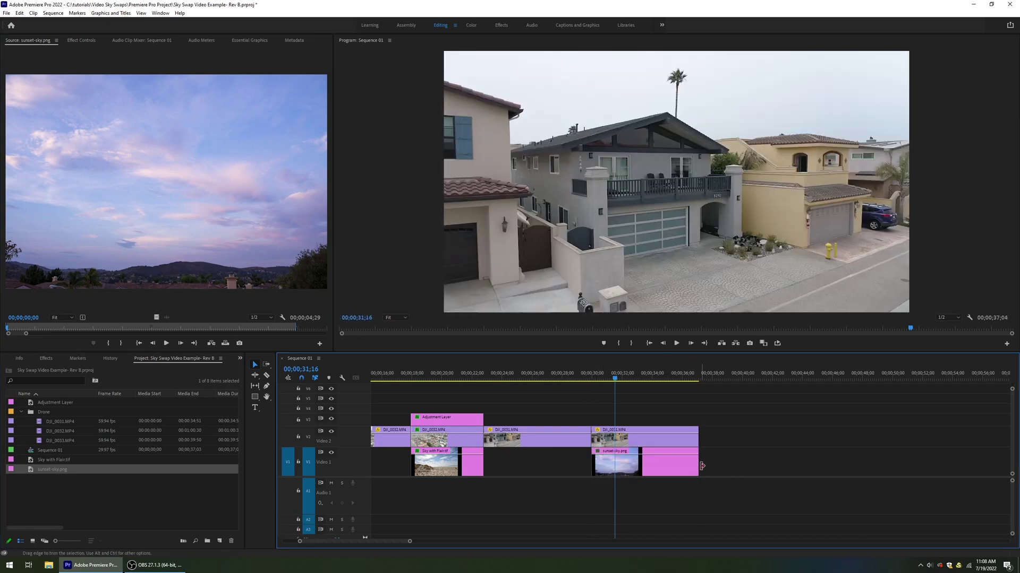
pyautogui.click(664, 468)
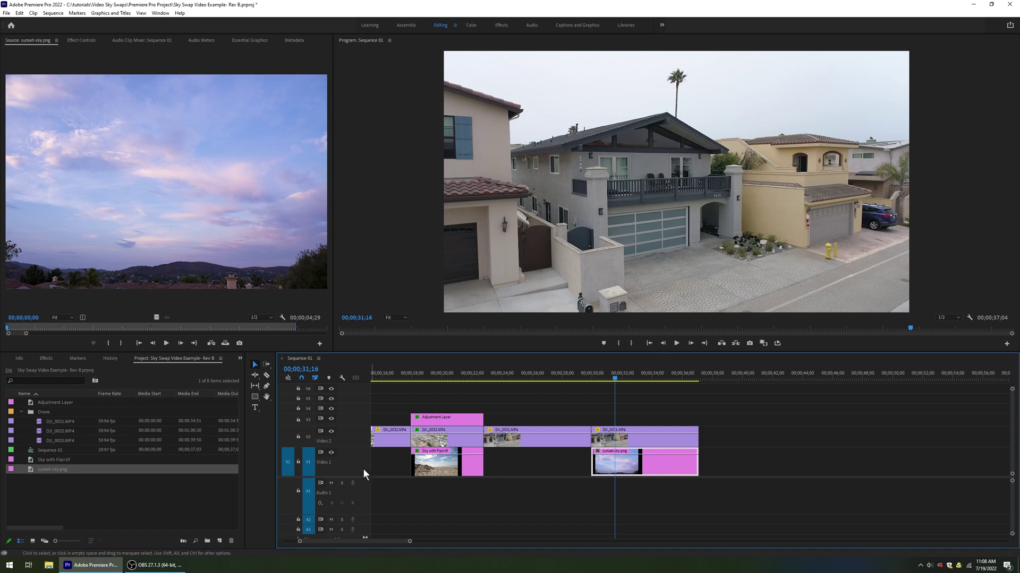
pyautogui.click(331, 431)
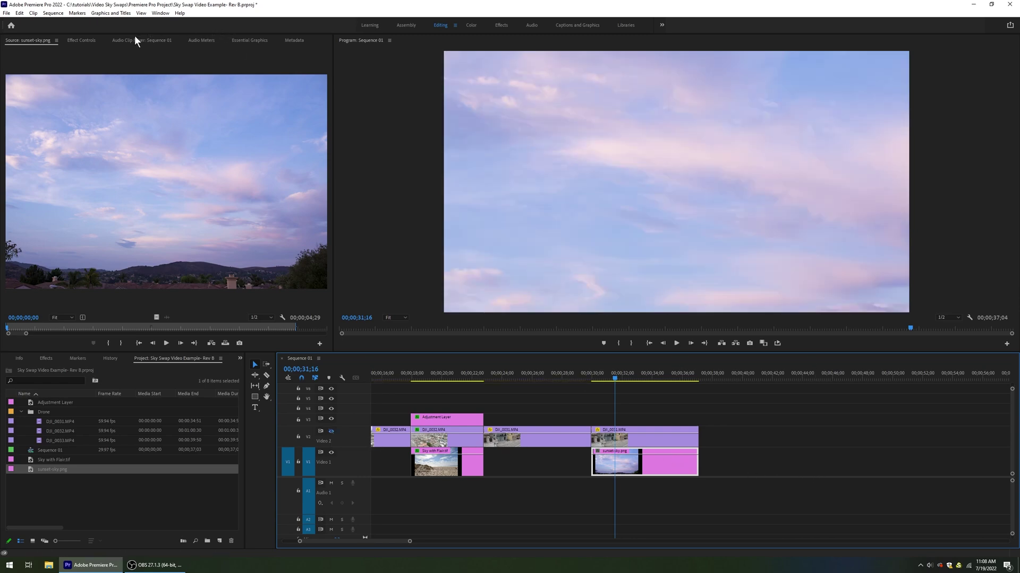
# Step: Scale the sunset-sky.png clip to 54.7, raise it to Y position 446, and show track V2 again
pyautogui.click(85, 40)
pyautogui.click(11, 89)
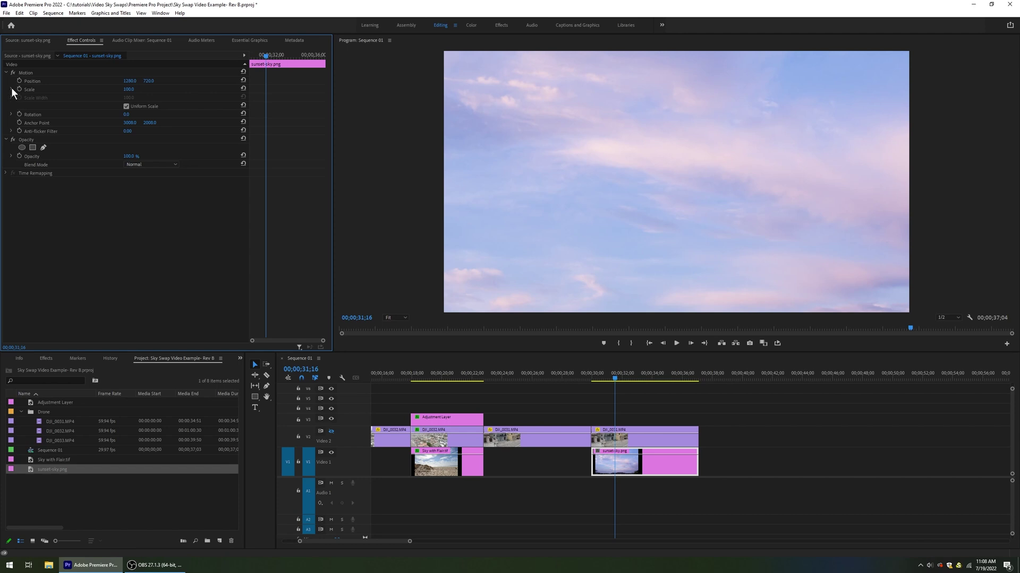
pyautogui.moveTo(127, 104); pyautogui.dragTo(75, 110)
pyautogui.moveTo(528, 248); pyautogui.dragTo(528, 199)
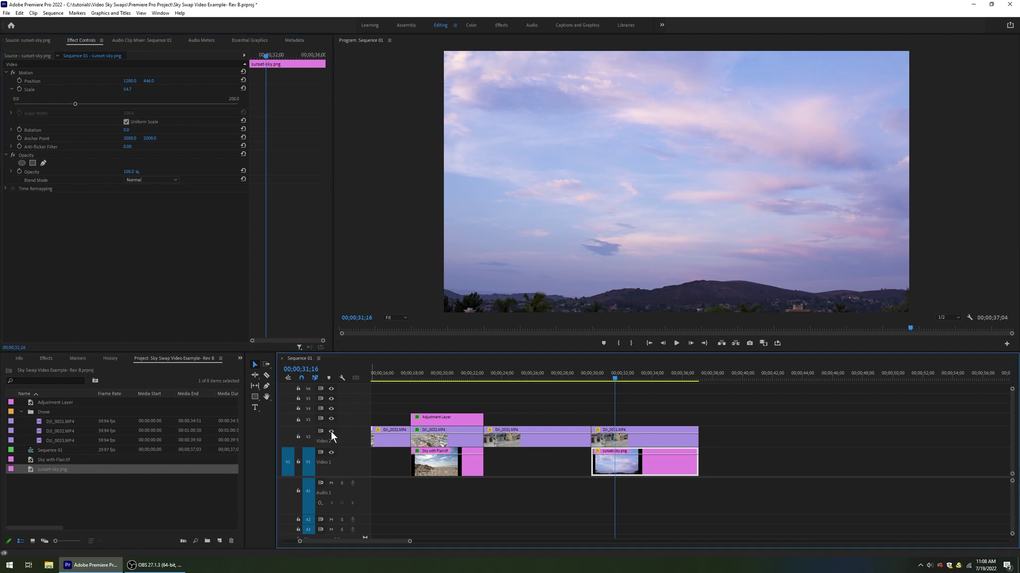
pyautogui.click(331, 431)
# Step: Apply Ultra Key to the second DJI_0031.MP4 clip in the Effects workspace and sample its overcast sky as the key color
pyautogui.click(649, 438)
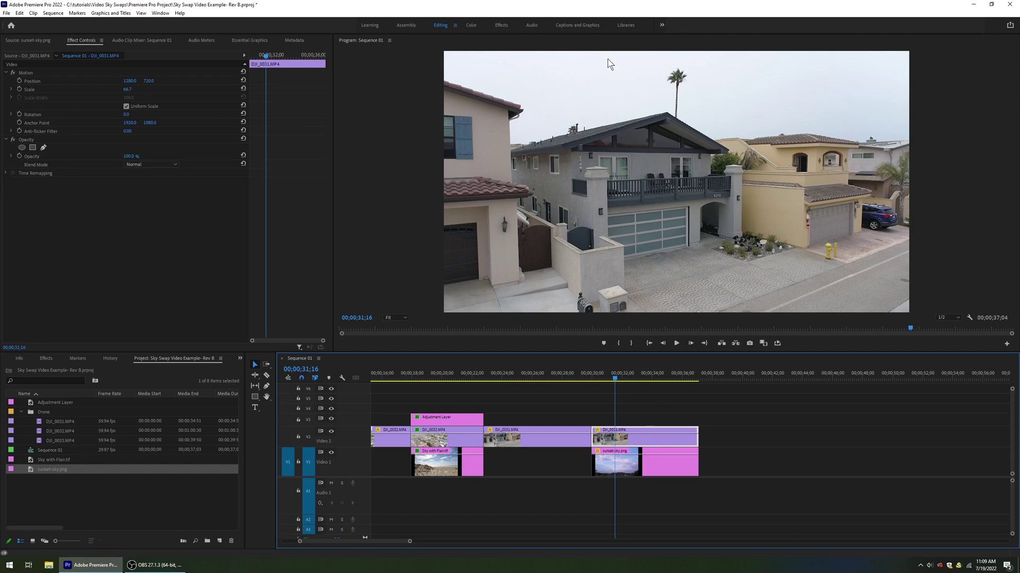
pyautogui.click(499, 25)
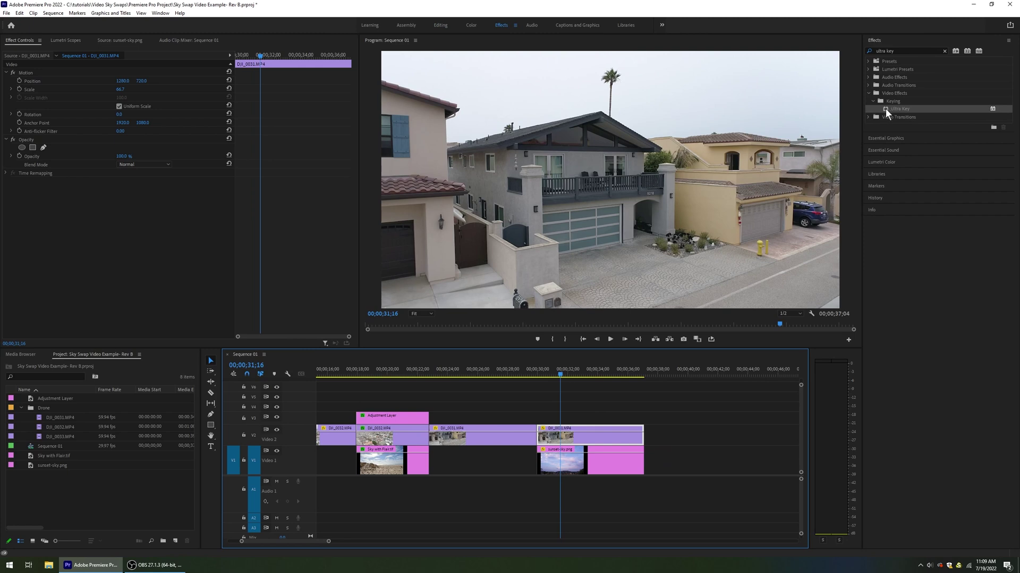
pyautogui.moveTo(884, 108); pyautogui.dragTo(598, 438)
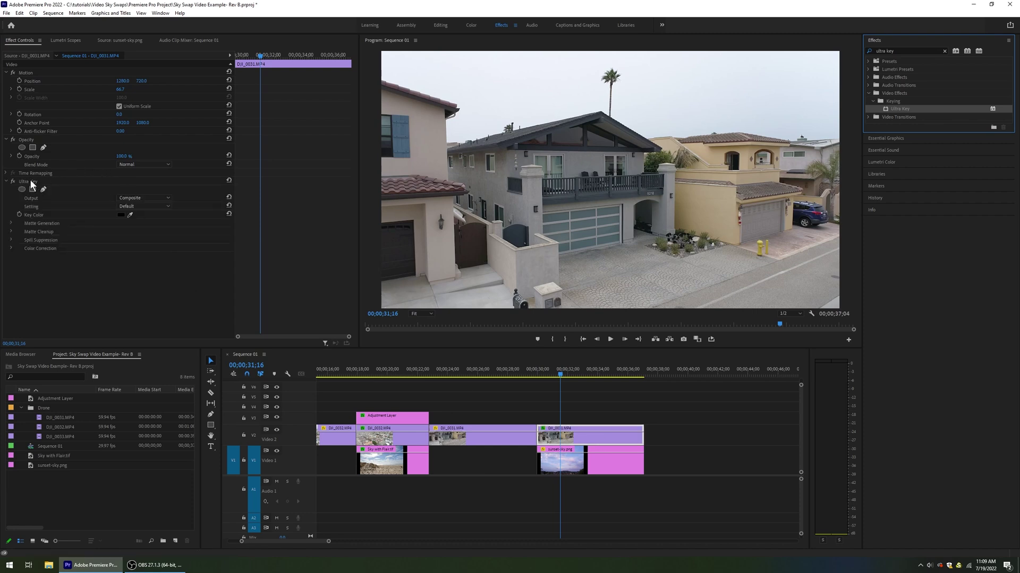
pyautogui.click(129, 215)
pyautogui.click(662, 78)
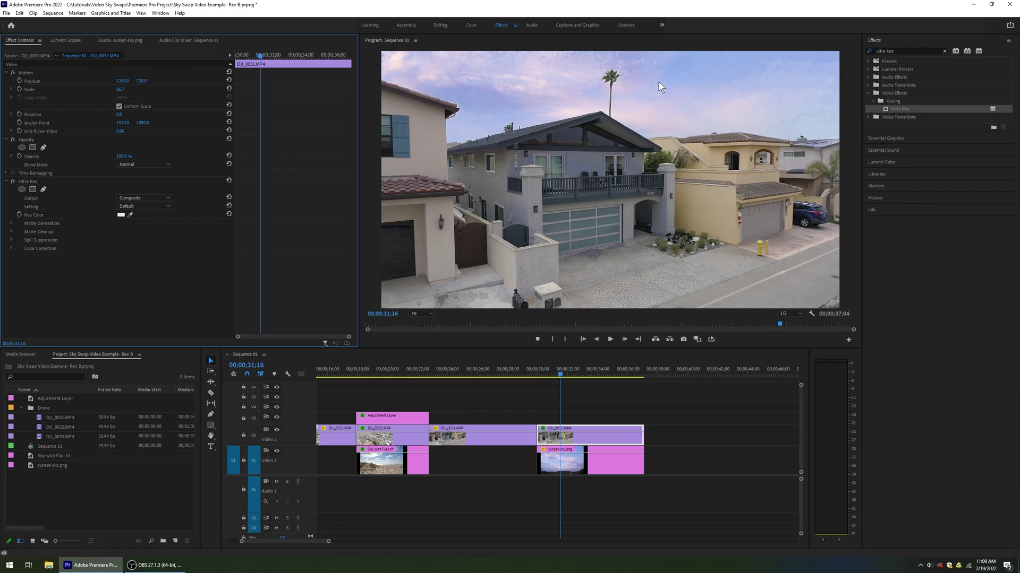
# Step: Refine the Ultra Key matte generation with Tolerance 93.4 and Pedestal about 47.4
pyautogui.moveTo(561, 374)
pyautogui.mouseDown()
pyautogui.moveTo(620, 375)
pyautogui.moveTo(577, 379)
pyautogui.mouseUp()
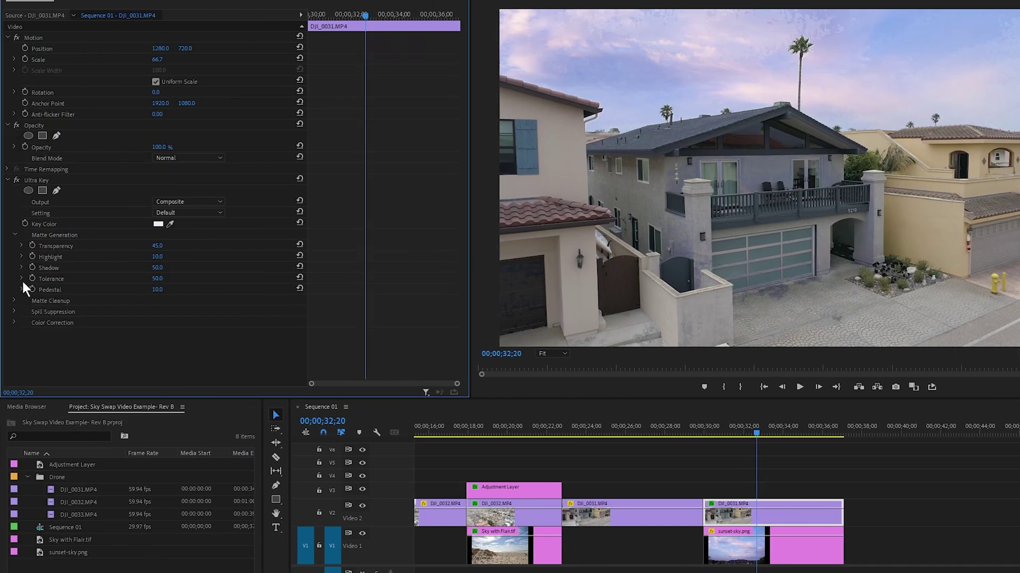
pyautogui.click(21, 279)
pyautogui.moveTo(159, 298); pyautogui.dragTo(239, 298)
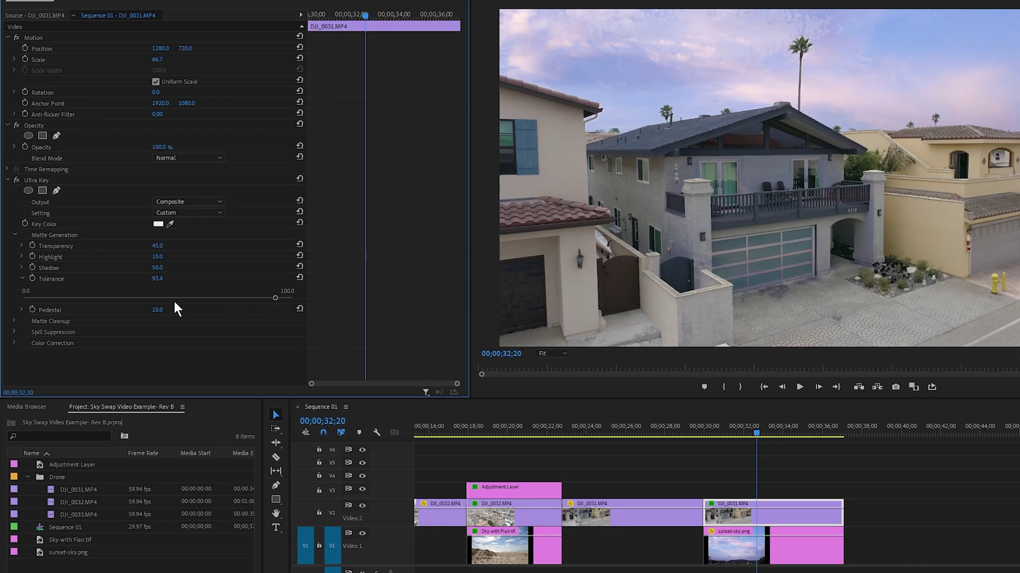
pyautogui.click(21, 310)
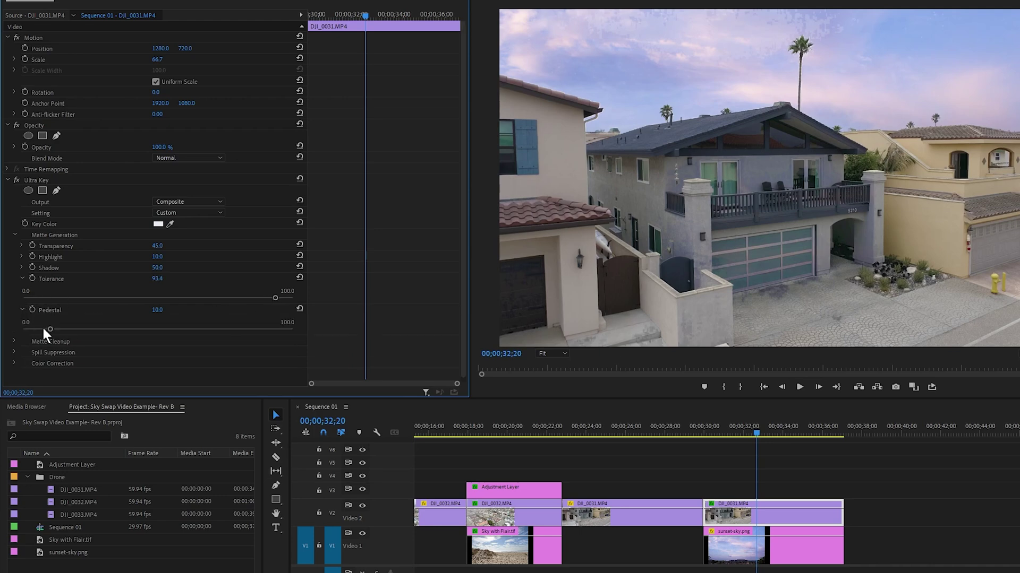
pyautogui.moveTo(50, 330); pyautogui.dragTo(51, 330)
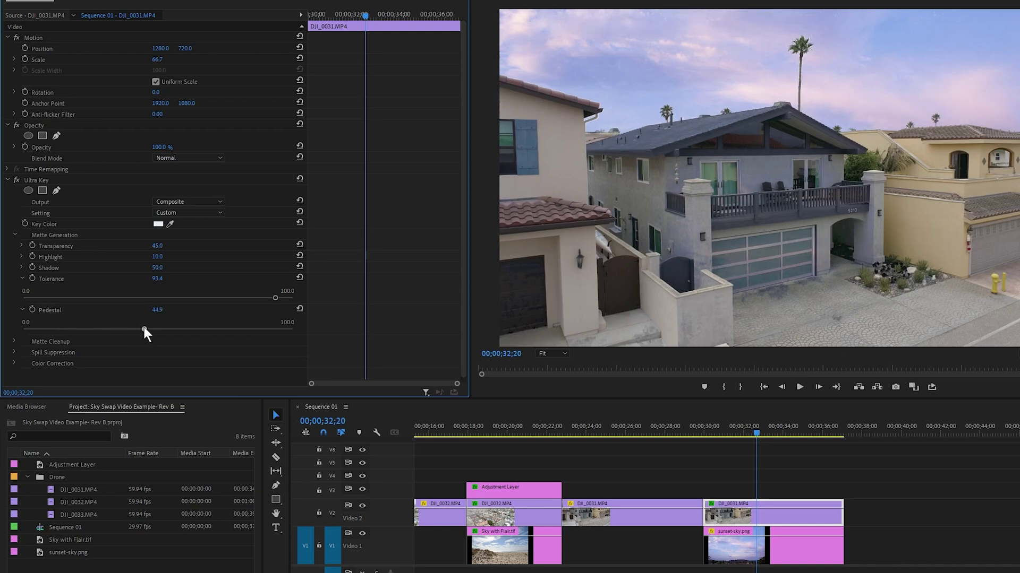
pyautogui.moveTo(144, 329); pyautogui.dragTo(152, 329)
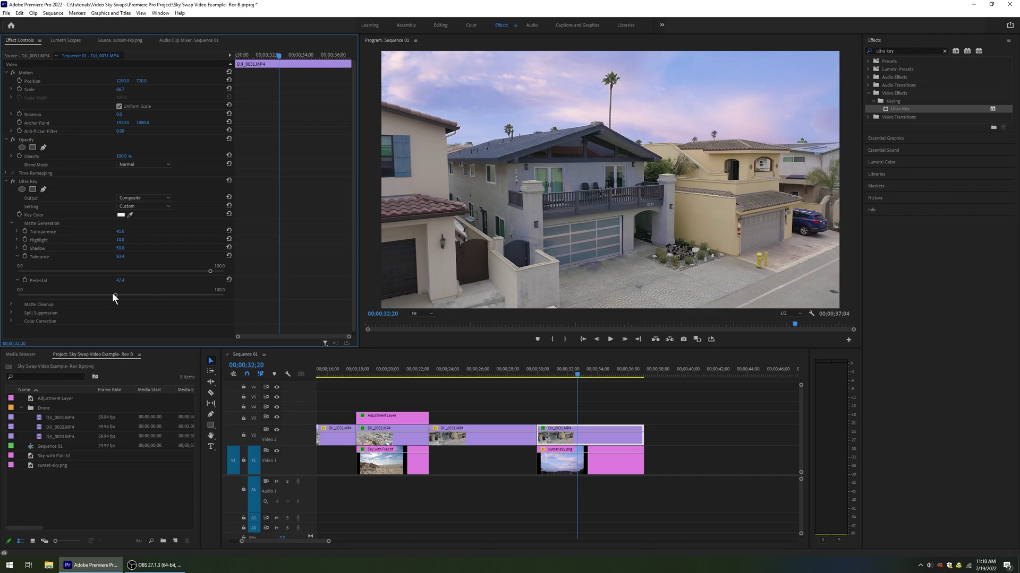
# Step: Switch the Ultra Key effect off and on to compare how it affects the buildings and foreground
pyautogui.click(13, 181)
pyautogui.click(12, 181)
pyautogui.click(13, 181)
pyautogui.click(13, 181)
pyautogui.click(13, 182)
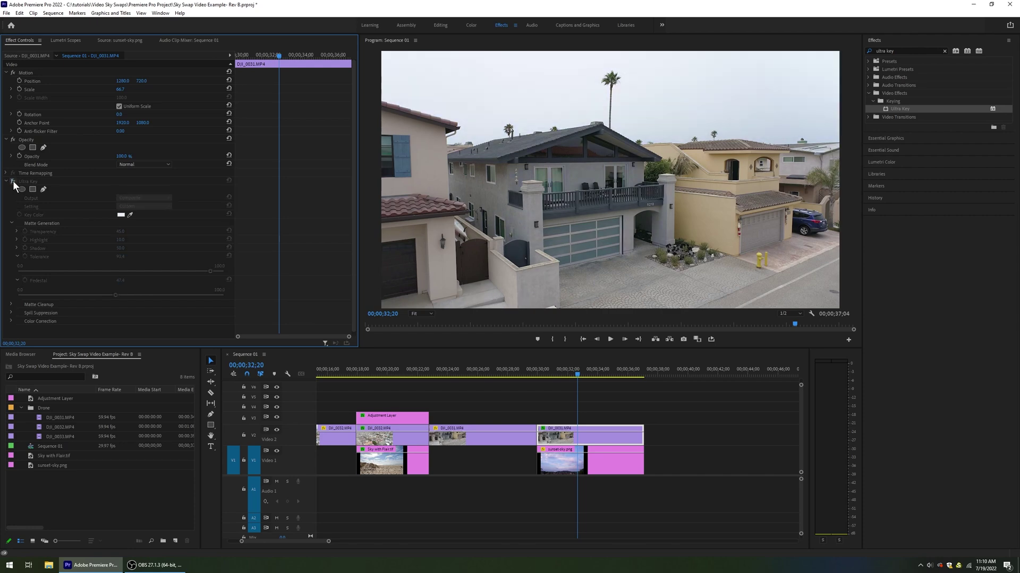
pyautogui.click(13, 181)
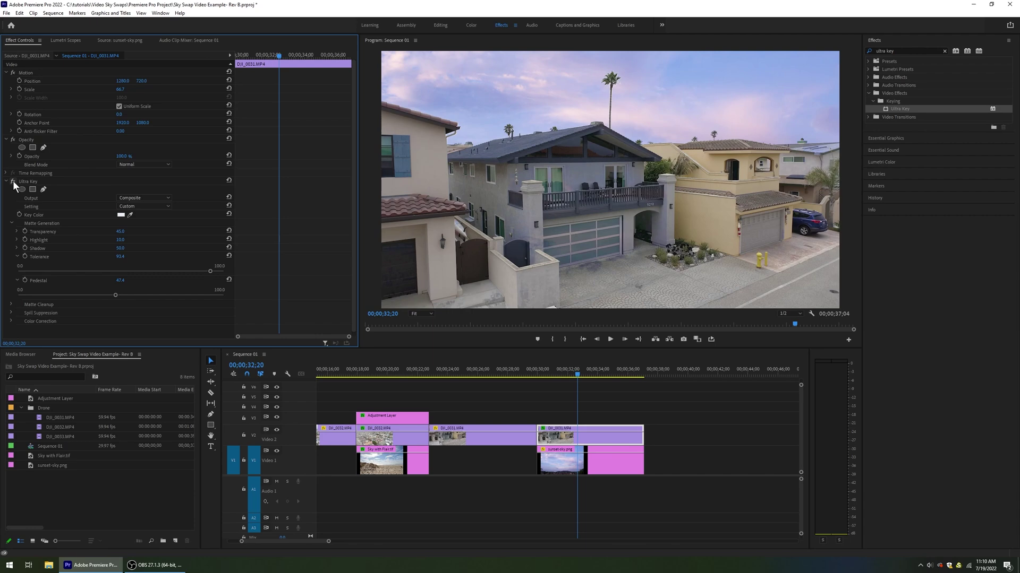
pyautogui.click(13, 181)
pyautogui.click(13, 181)
# Step: Draw a four-point Ultra Key mask around the sky, with its lower edge running across the houses
pyautogui.click(43, 189)
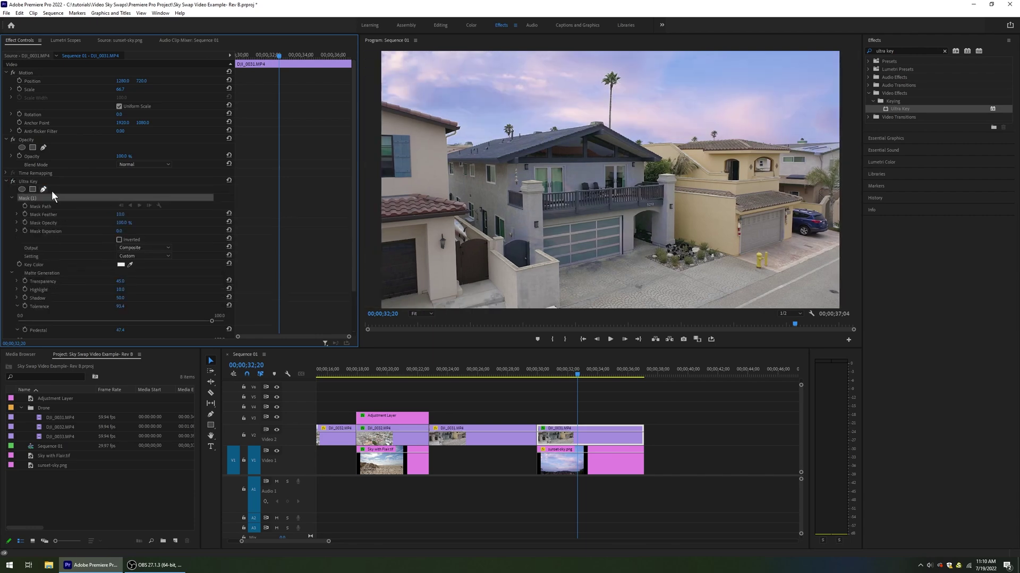
pyautogui.click(375, 172)
pyautogui.click(849, 156)
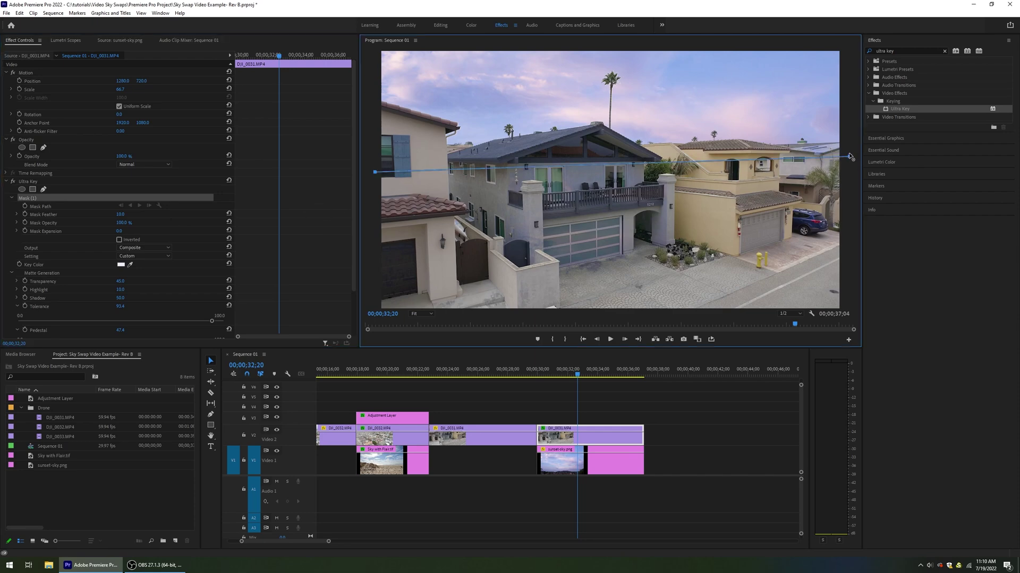
pyautogui.click(841, 56)
pyautogui.click(377, 68)
pyautogui.click(375, 173)
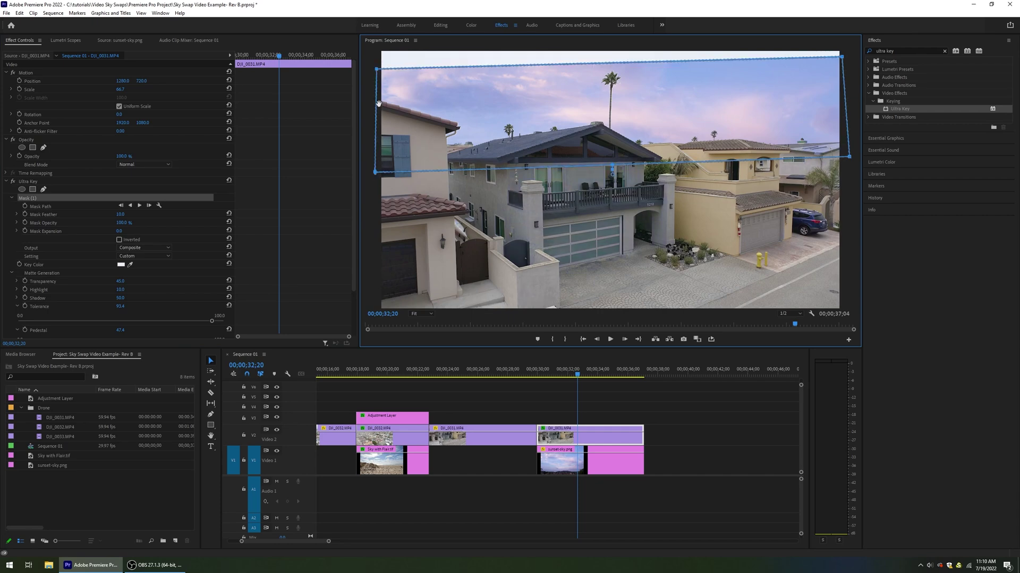
# Step: Adjust the mask's corners to cover the sky up to the frame's upper edge, checking the fit at the clip's start
pyautogui.moveTo(376, 69); pyautogui.dragTo(372, 51)
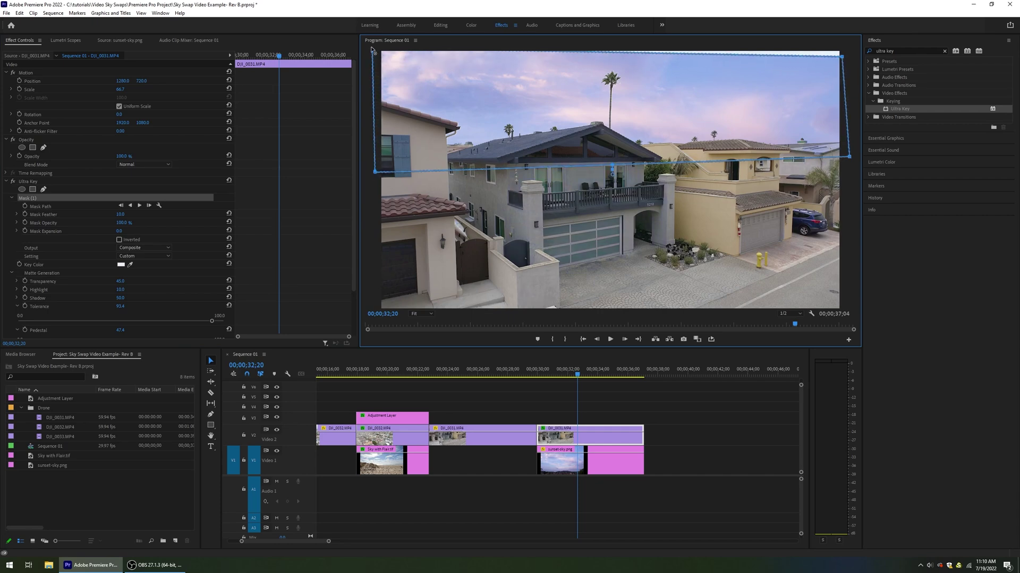
pyautogui.moveTo(841, 56); pyautogui.dragTo(842, 51)
pyautogui.moveTo(850, 158); pyautogui.dragTo(851, 152)
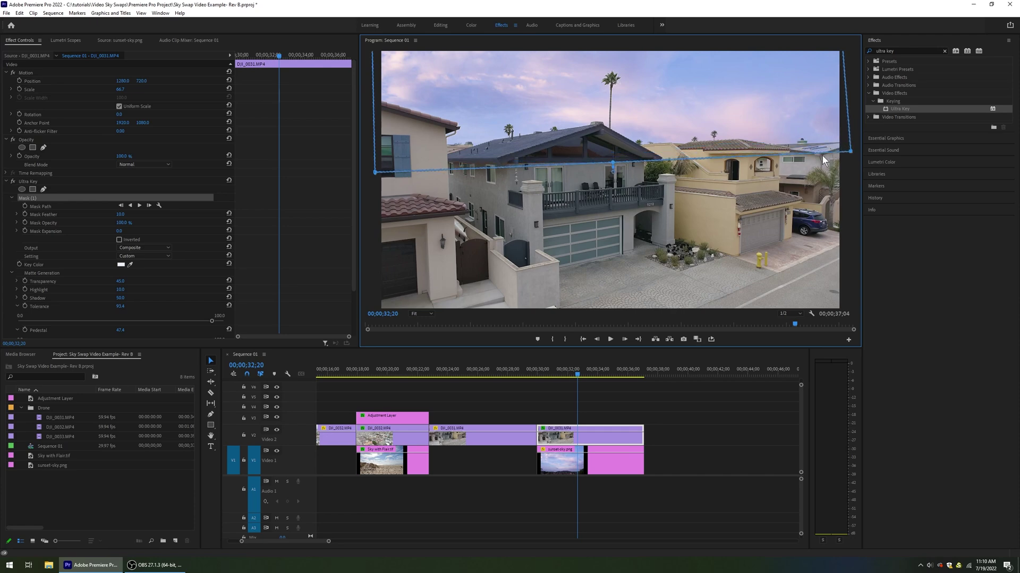
pyautogui.moveTo(375, 172); pyautogui.dragTo(374, 170)
pyautogui.moveTo(576, 374); pyautogui.dragTo(539, 379)
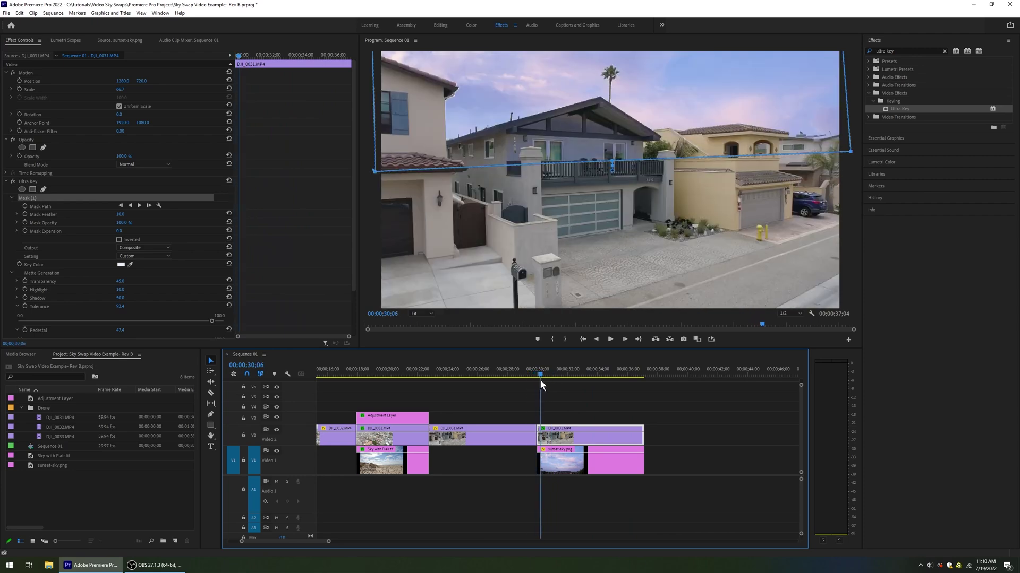
pyautogui.moveTo(850, 152); pyautogui.dragTo(850, 149)
pyautogui.moveTo(380, 175); pyautogui.dragTo(381, 175)
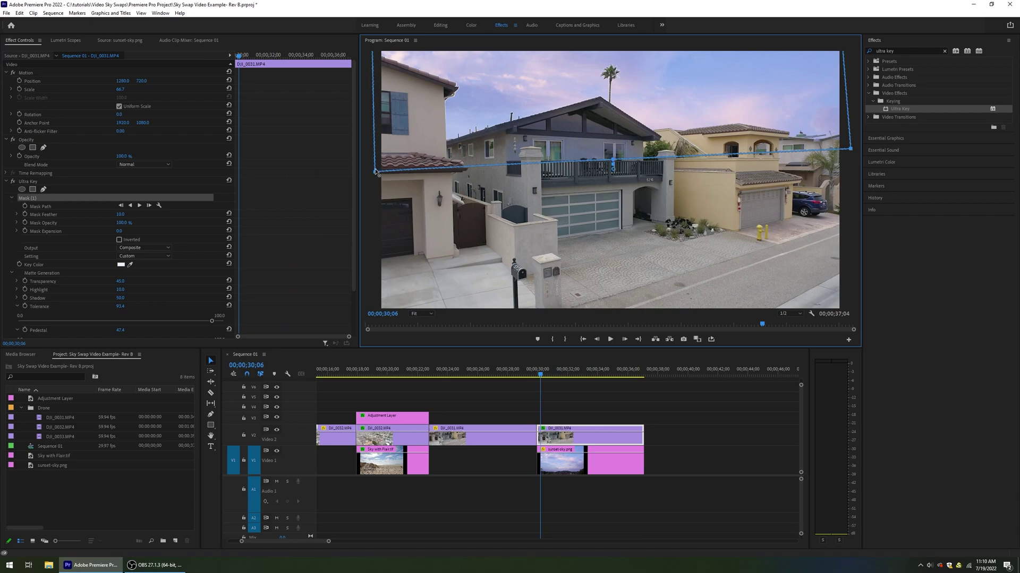
# Step: Set the Ultra Key mask's feather to about 103 and check the blend further into the clip
pyautogui.click(17, 214)
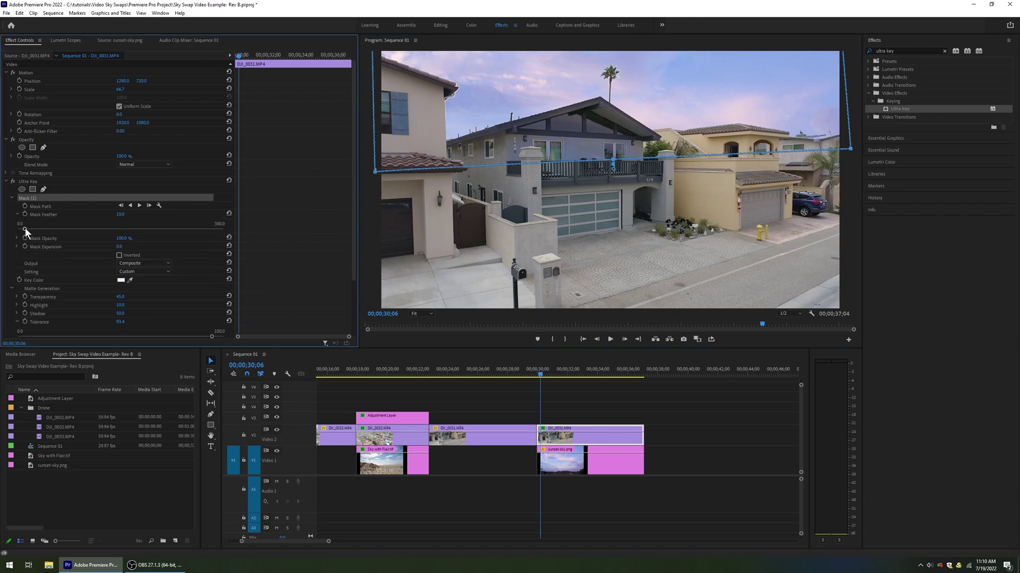
pyautogui.moveTo(36, 228); pyautogui.dragTo(52, 228)
pyautogui.moveTo(540, 374); pyautogui.dragTo(583, 390)
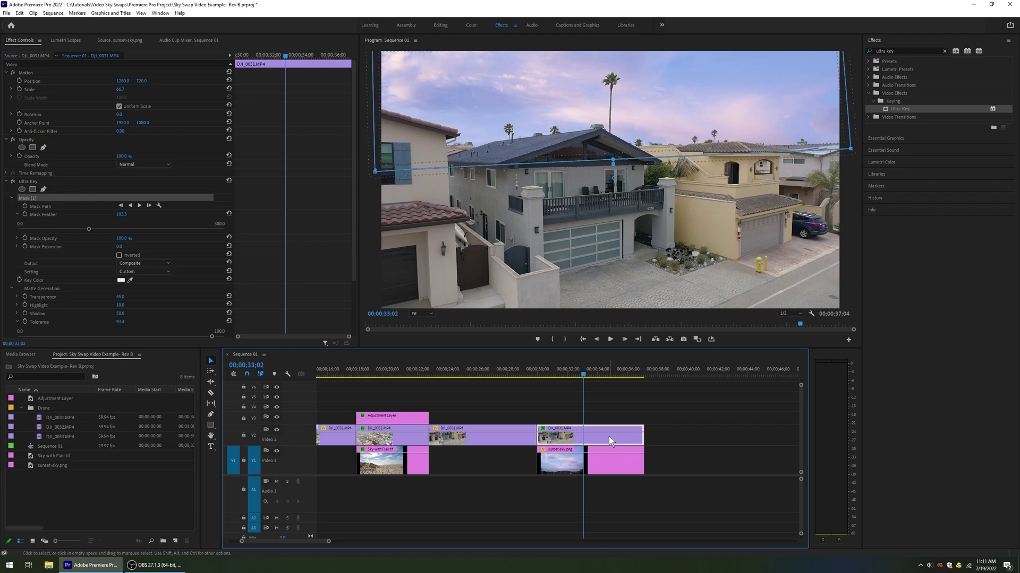
# Step: Keyframe the sunset-sky.png position from Y 446 at the clip's start to Y 274 at its end, and scrub through the motion
pyautogui.click(616, 464)
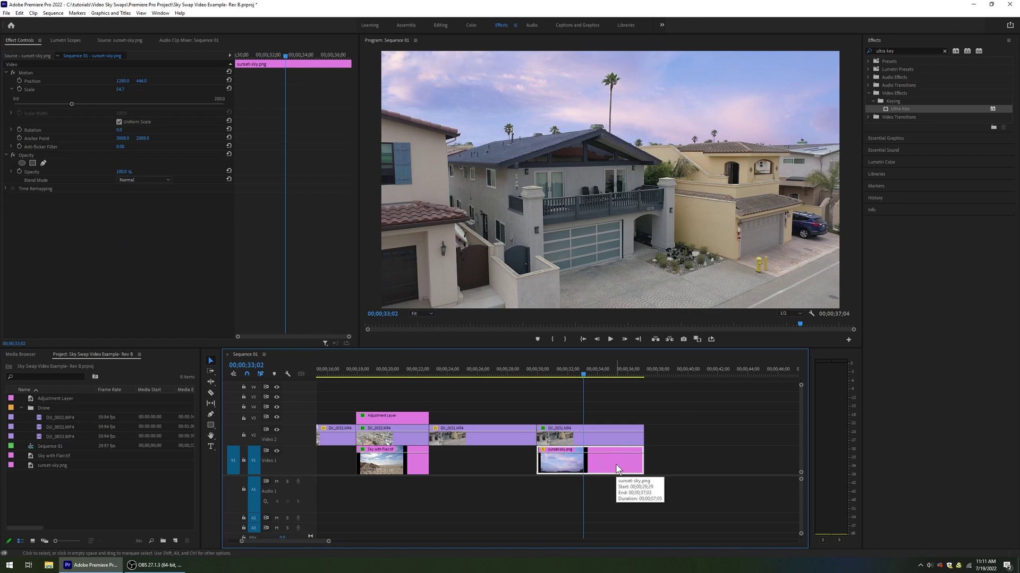
pyautogui.press('Up')
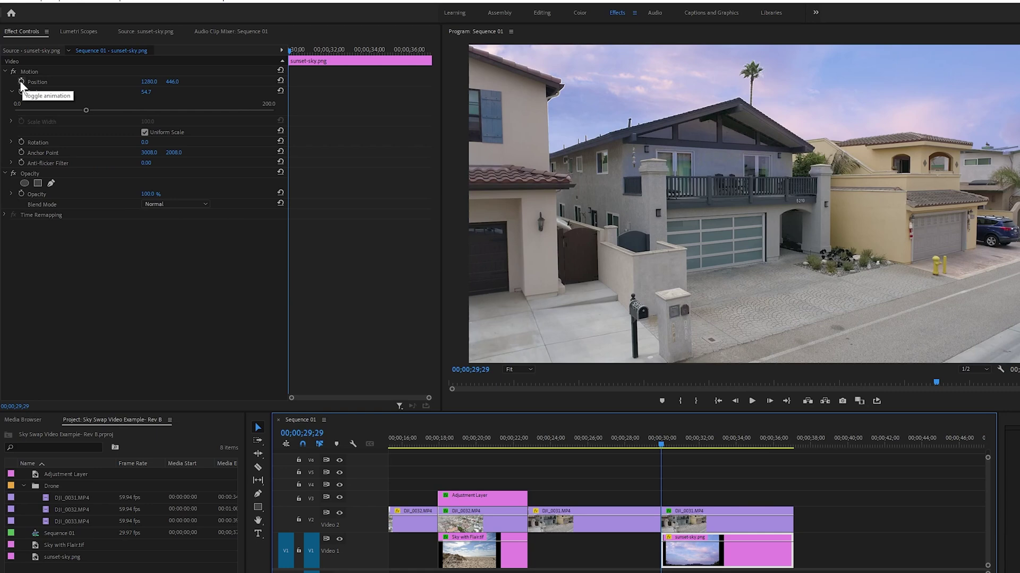
pyautogui.click(21, 81)
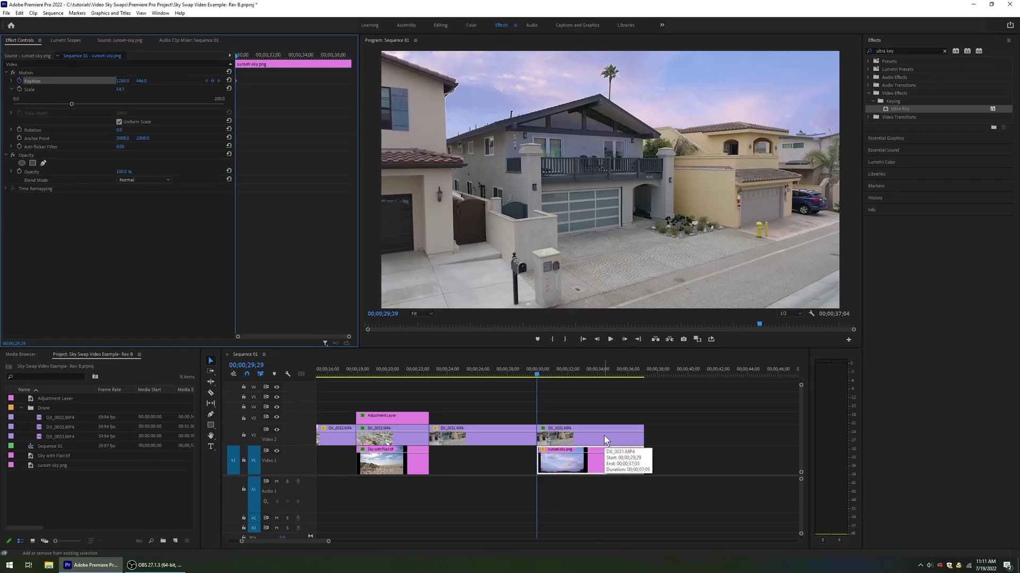
pyautogui.press('End')
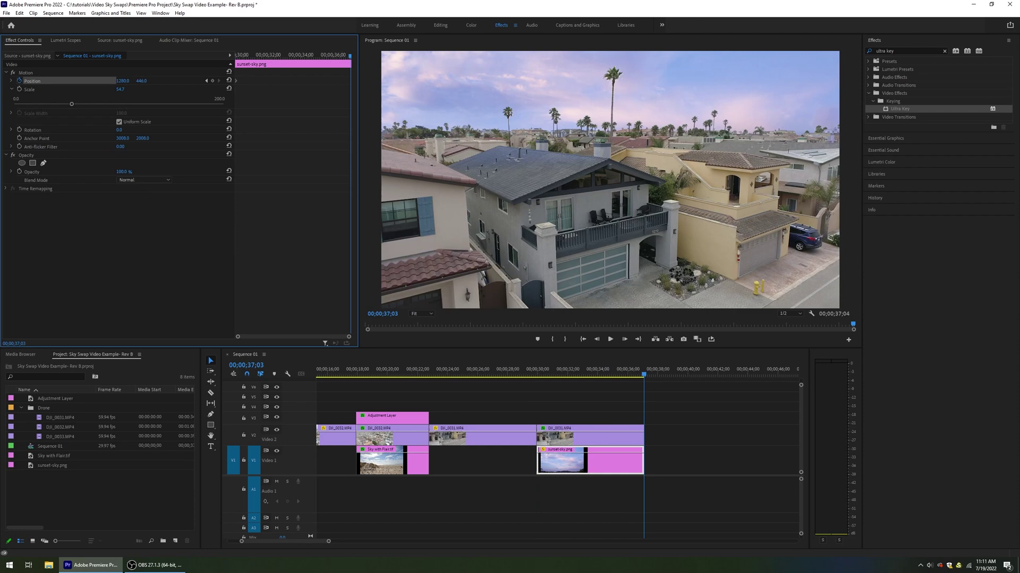
pyautogui.moveTo(142, 81); pyautogui.dragTo(54, 80)
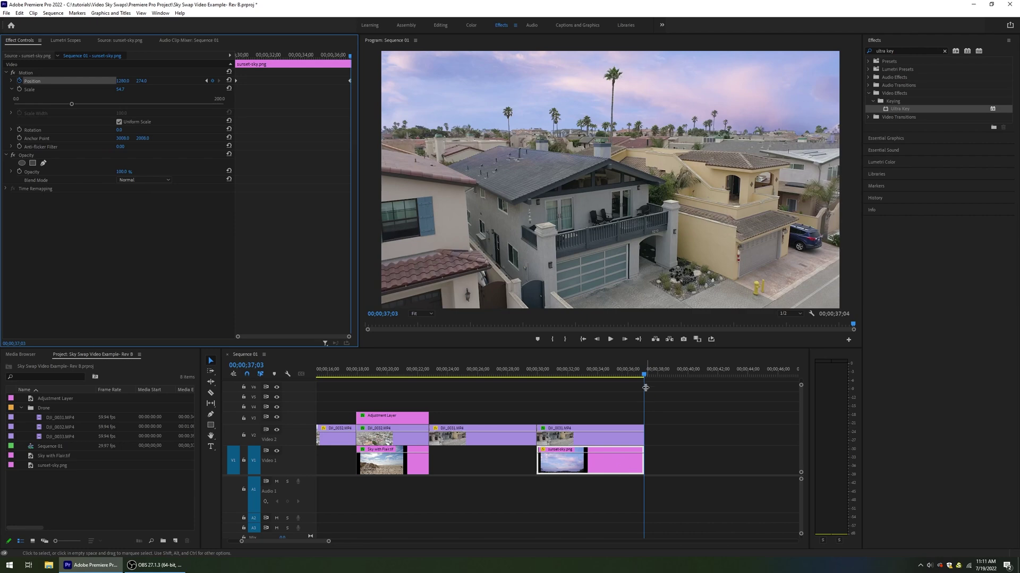
pyautogui.moveTo(644, 376); pyautogui.dragTo(625, 375)
pyautogui.moveTo(593, 375)
pyautogui.mouseDown()
pyautogui.moveTo(540, 375)
pyautogui.moveTo(642, 387)
pyautogui.moveTo(589, 387)
pyautogui.mouseUp()
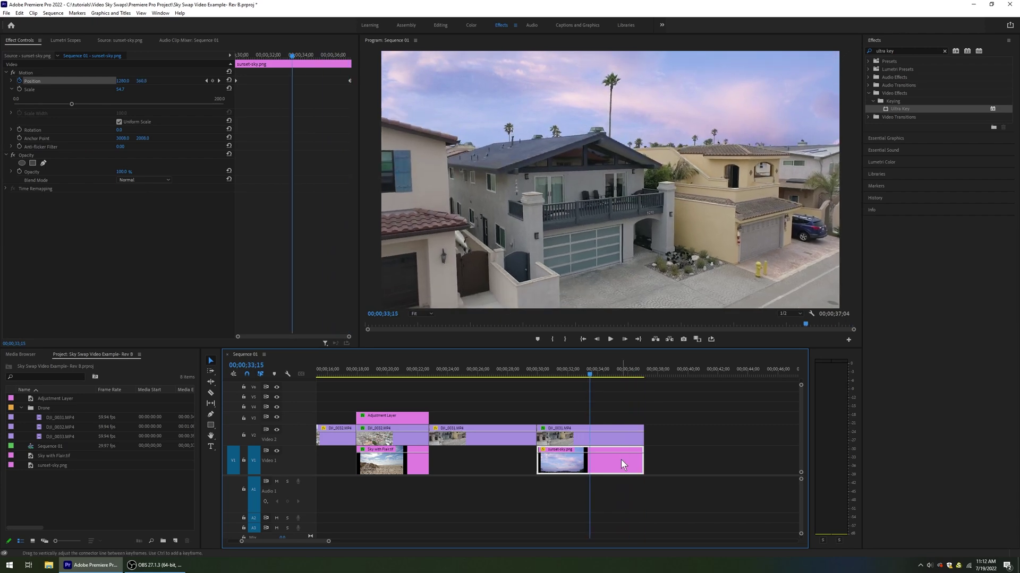
# Step: Switch to the Color workspace and raise the Lumetri Vibrance of sunset-sky.png to about 20
pyautogui.hotkey('alt', 'shift', '4')
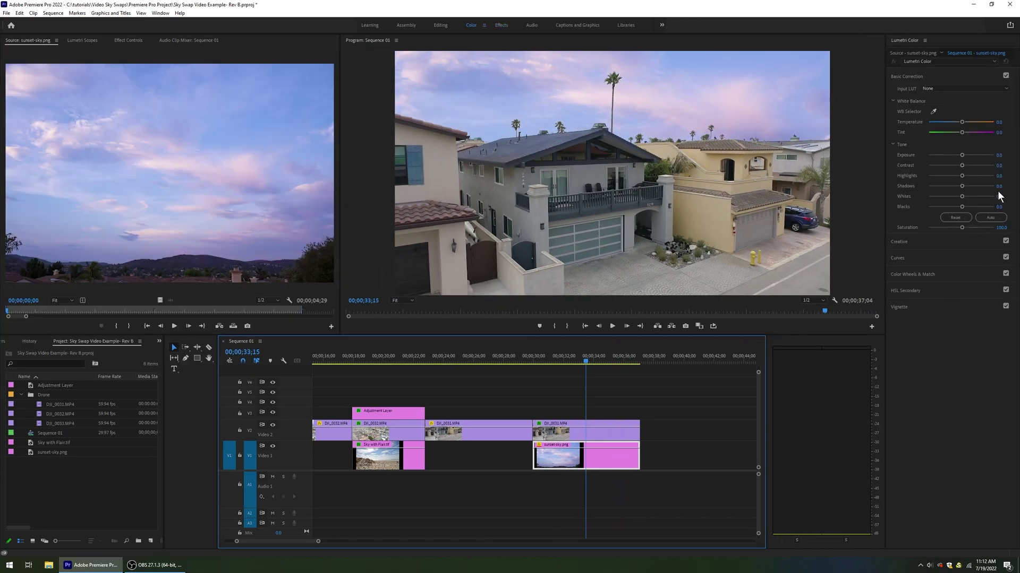
pyautogui.click(938, 242)
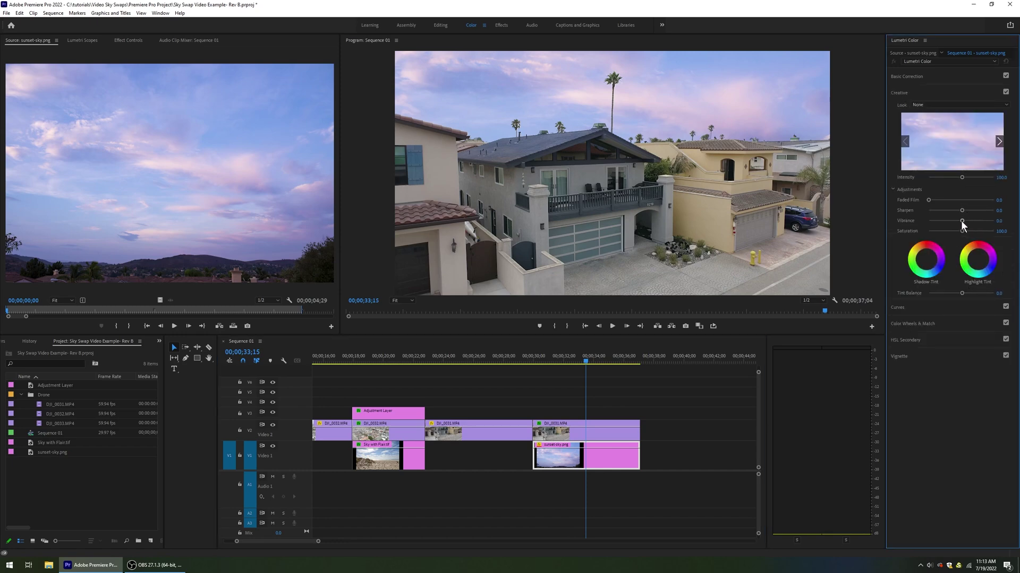
pyautogui.moveTo(979, 221); pyautogui.dragTo(959, 222)
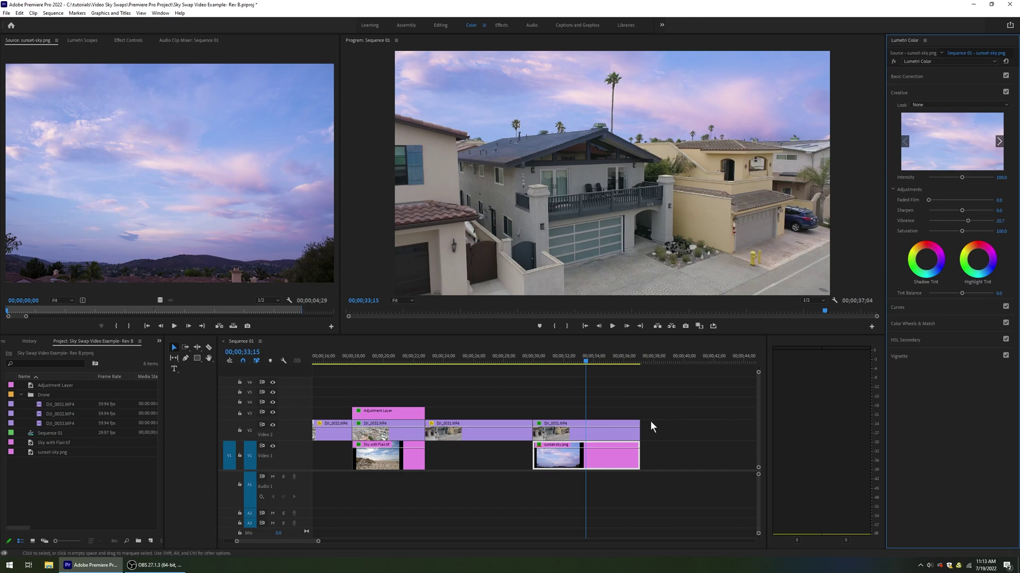
# Step: Grade the second DJI_0031.MP4 clip with Temperature 7.3, Tint 7.3, Contrast 22 and Whites 31.7
pyautogui.click(623, 428)
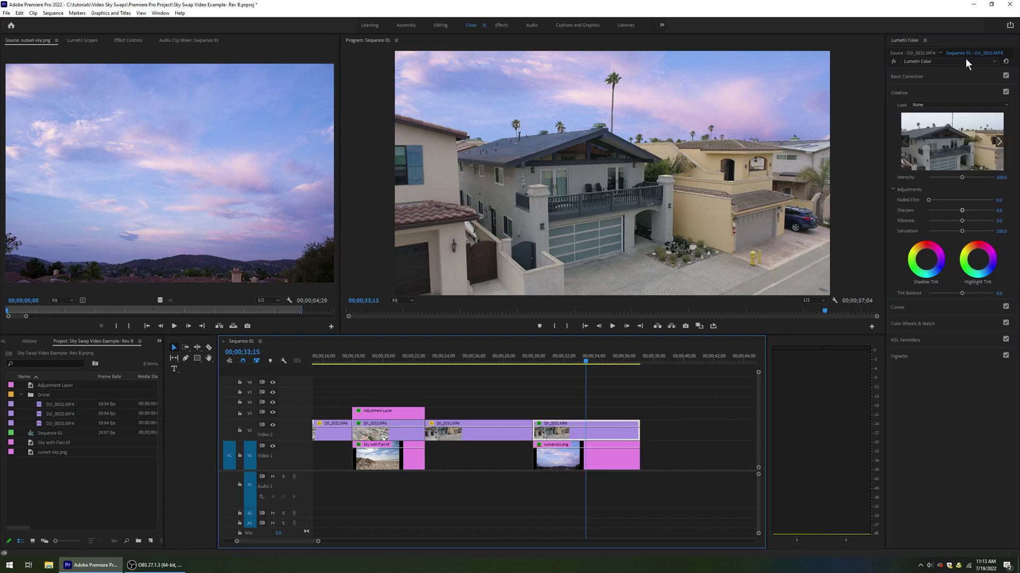
pyautogui.click(942, 75)
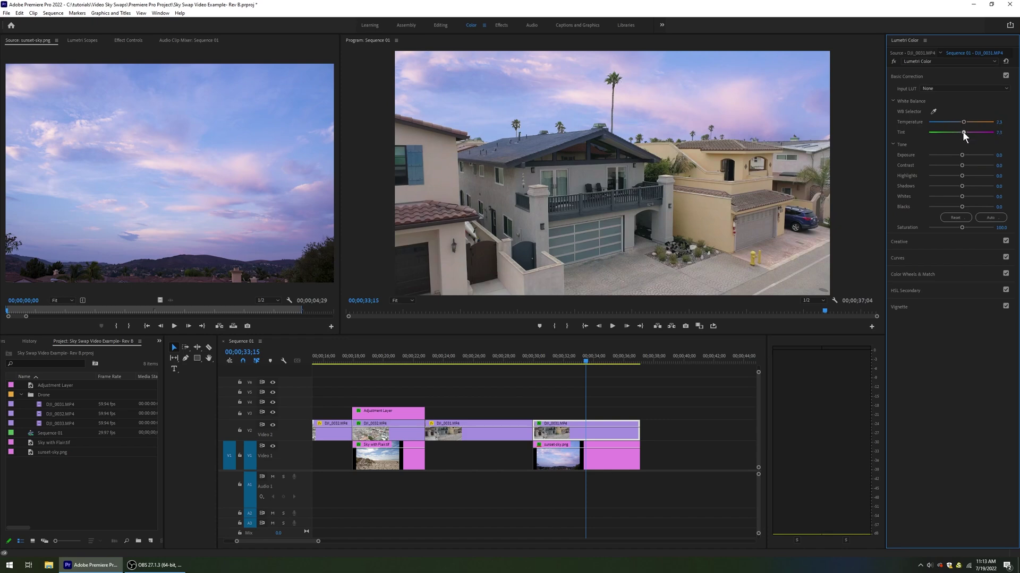
pyautogui.moveTo(962, 169); pyautogui.dragTo(965, 169)
pyautogui.moveTo(970, 197); pyautogui.dragTo(972, 198)
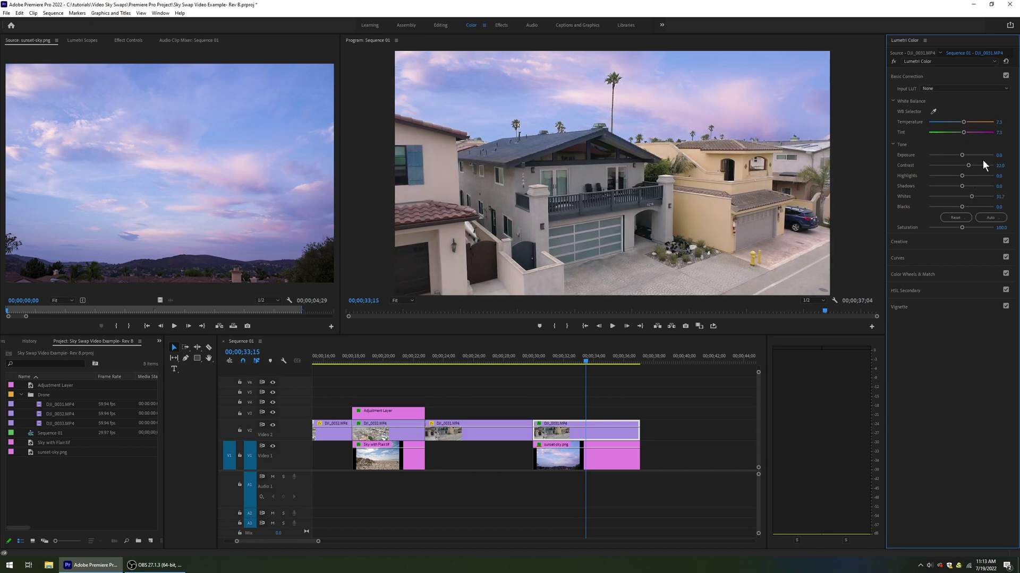
# Step: Set the drone clip's Temperature to 2 and switch the Lumetri grade off and on to compare
pyautogui.click(1001, 122)
pyautogui.write('2')
pyautogui.press('Return')
pyautogui.click(893, 62)
pyautogui.click(893, 61)
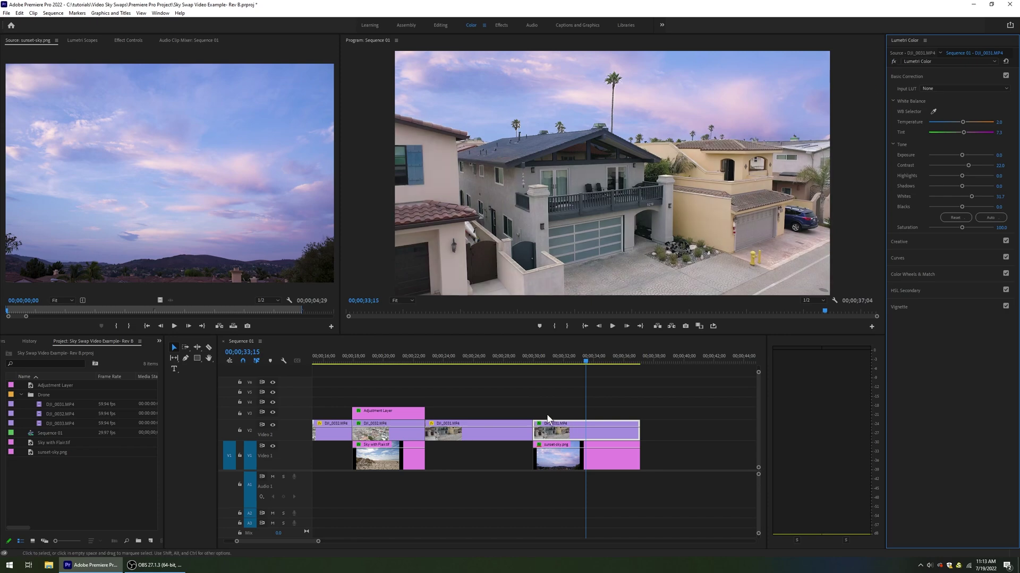
# Step: Scrub through the sunset composite and lower the drone clip's Lumetri Whites to about 30
pyautogui.click(533, 363)
pyautogui.moveTo(533, 362); pyautogui.dragTo(607, 367)
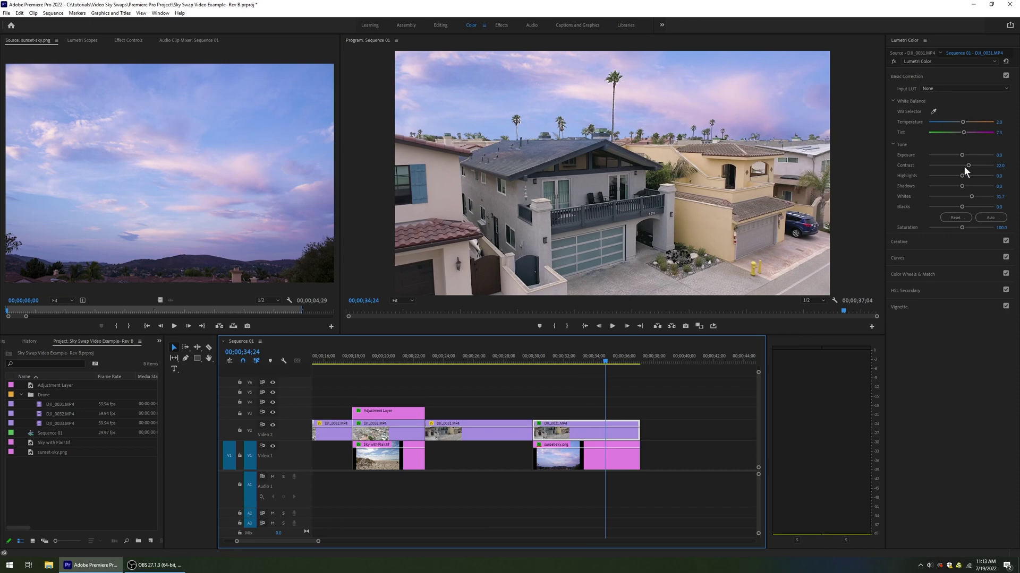
pyautogui.moveTo(973, 196); pyautogui.dragTo(974, 196)
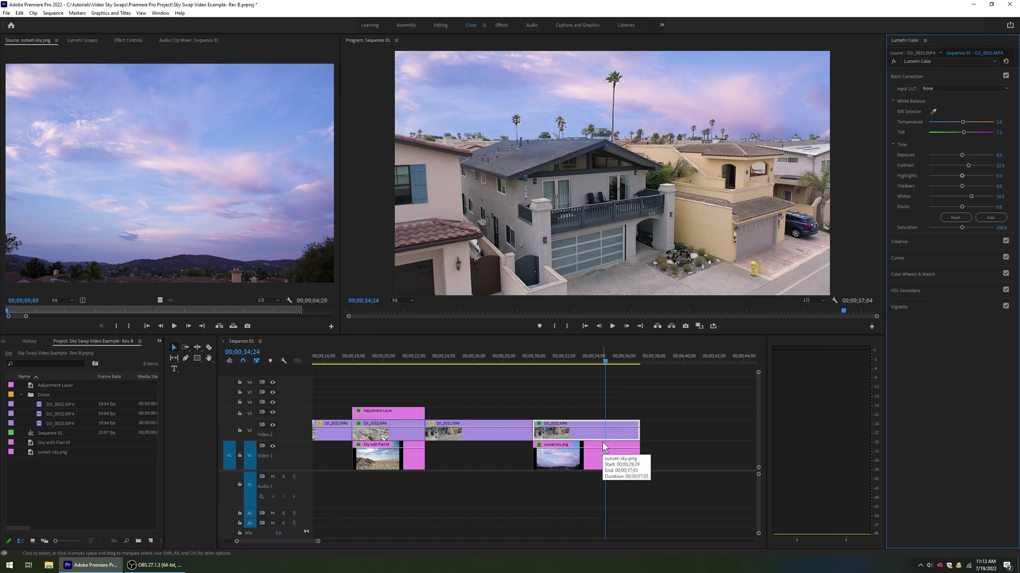
# Step: Go to the start of the second DJI_0031.MP4 clip and create a 2560 x 1440, 29.97 fps Black Video item in the project
pyautogui.click(591, 433)
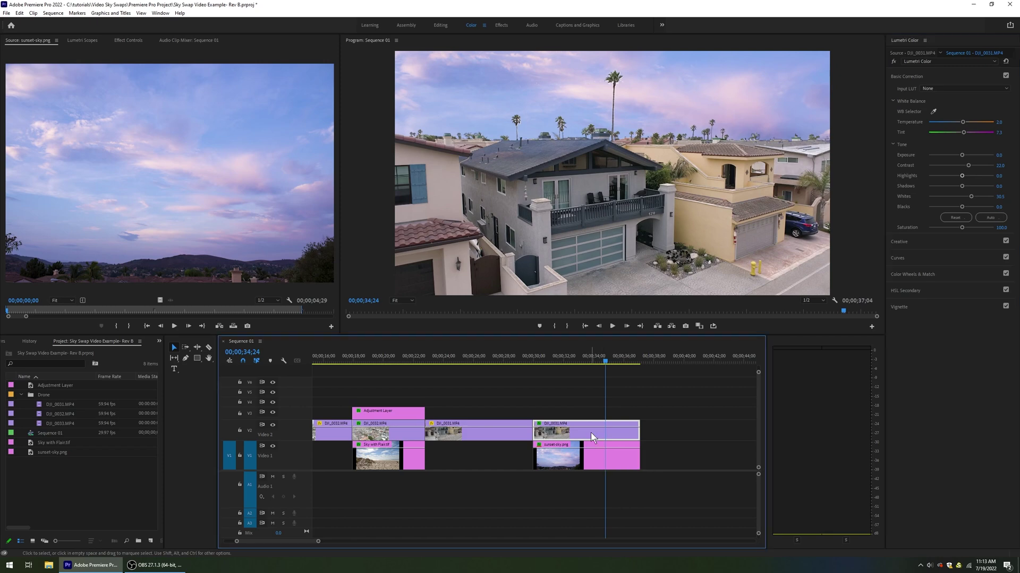
pyautogui.press('Up')
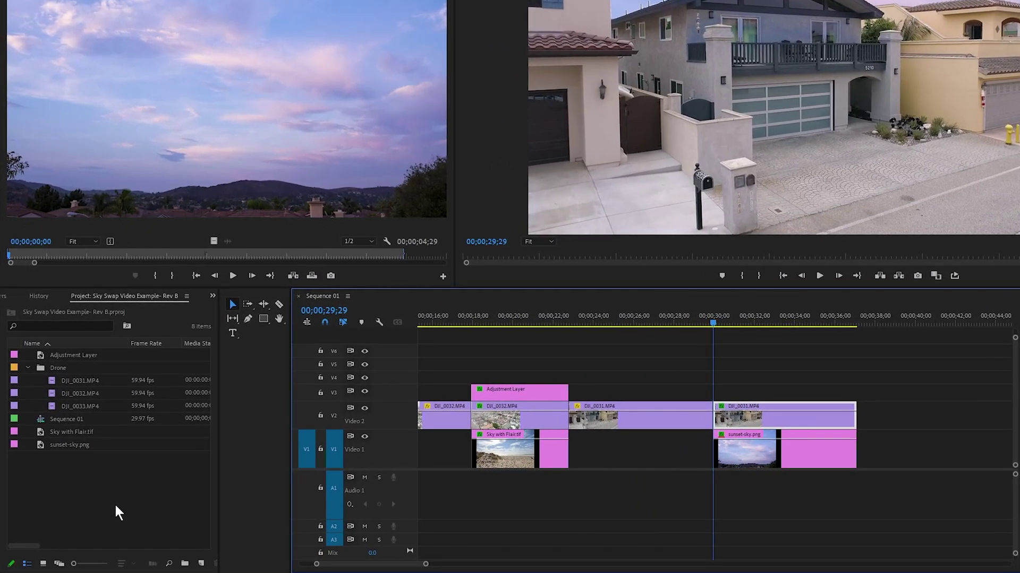
pyautogui.rightClick(115, 506)
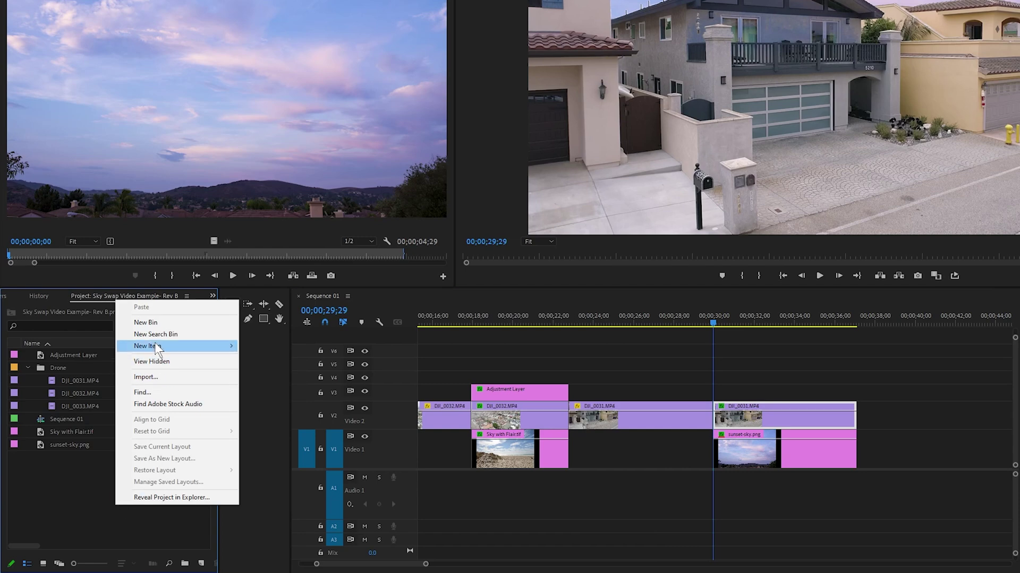
pyautogui.moveTo(156, 345)
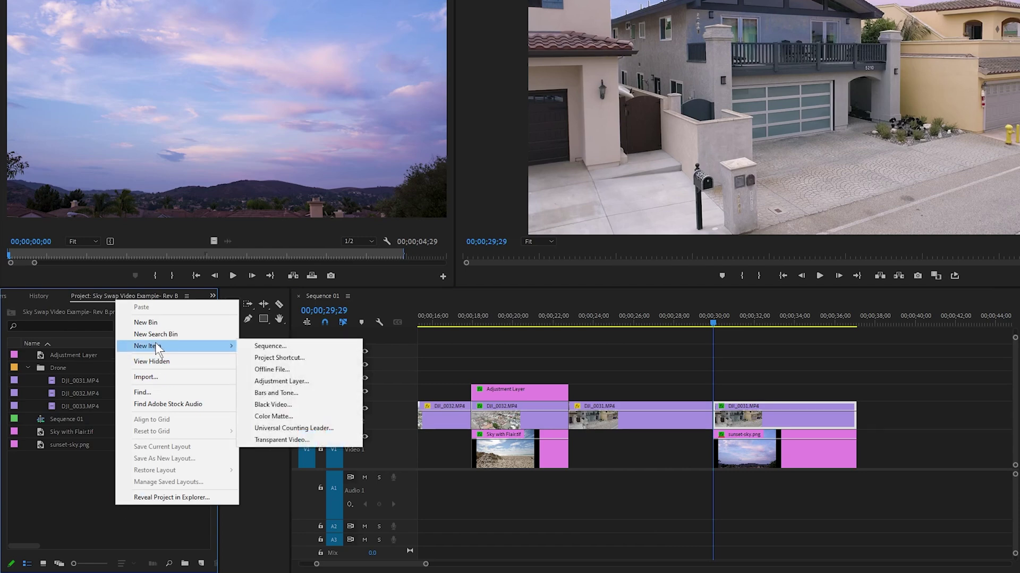
pyautogui.click(293, 405)
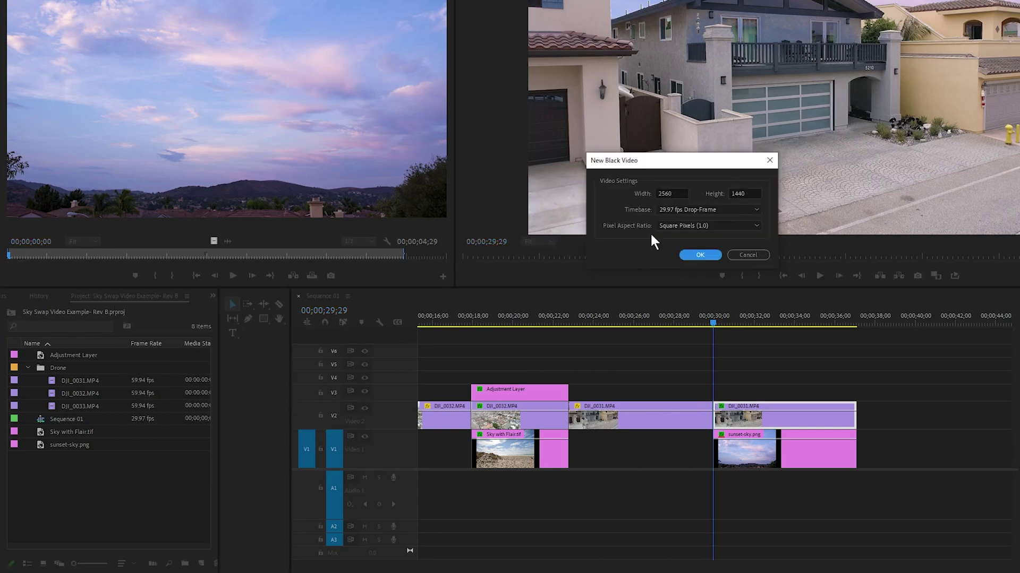
pyautogui.click(709, 256)
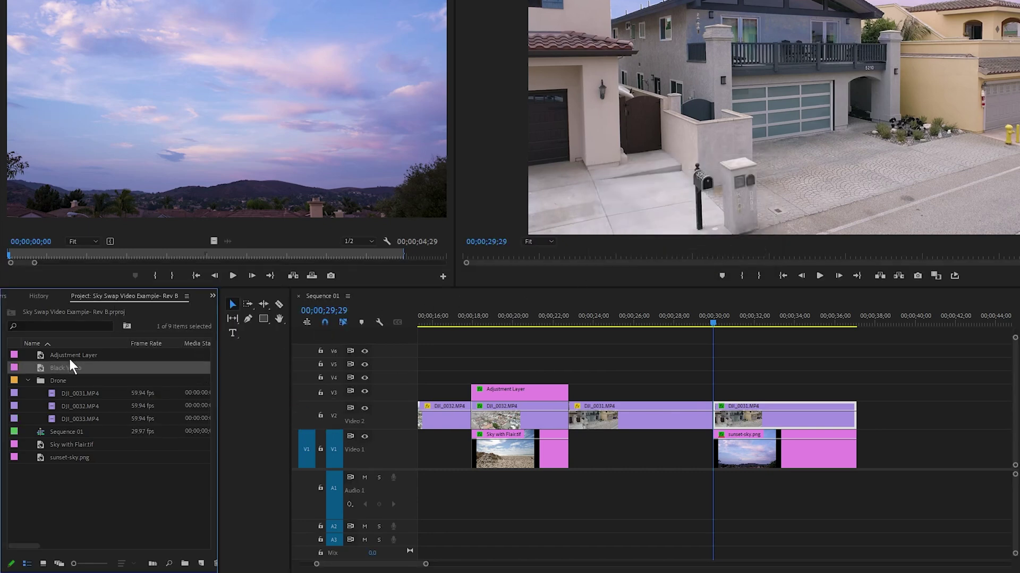
# Step: Place Black Video on track V3 above the second DJI_0031.MP4 clip and extend it to that clip's end
pyautogui.moveTo(16, 371); pyautogui.dragTo(719, 394)
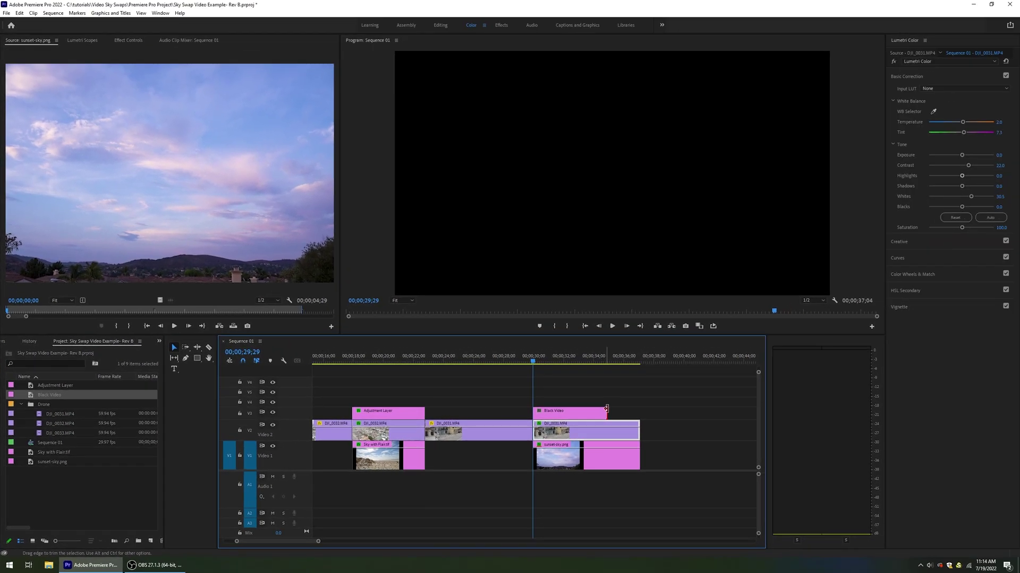
pyautogui.moveTo(811, 393); pyautogui.dragTo(847, 388)
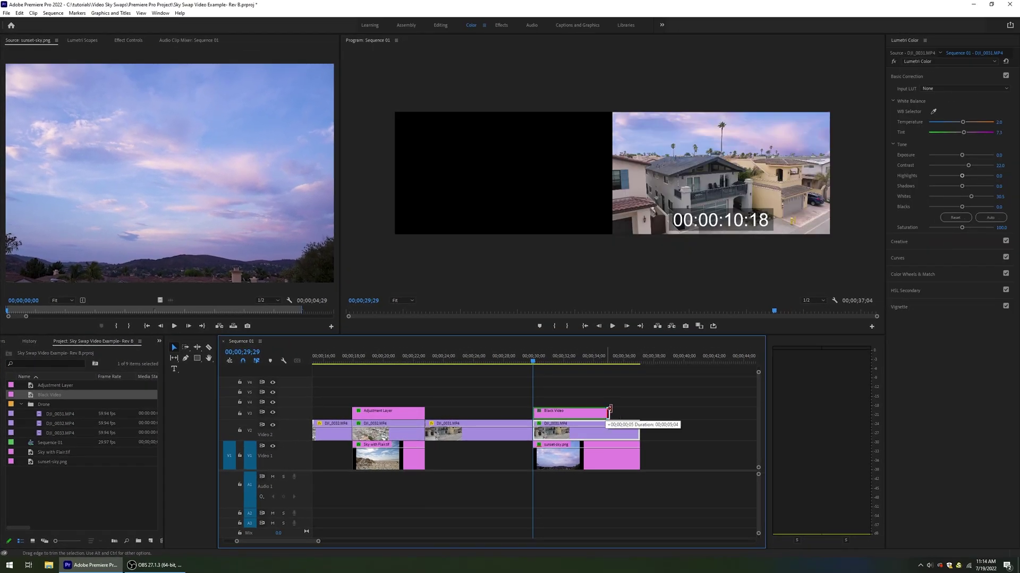
pyautogui.moveTo(633, 409); pyautogui.dragTo(639, 409)
pyautogui.click(613, 412)
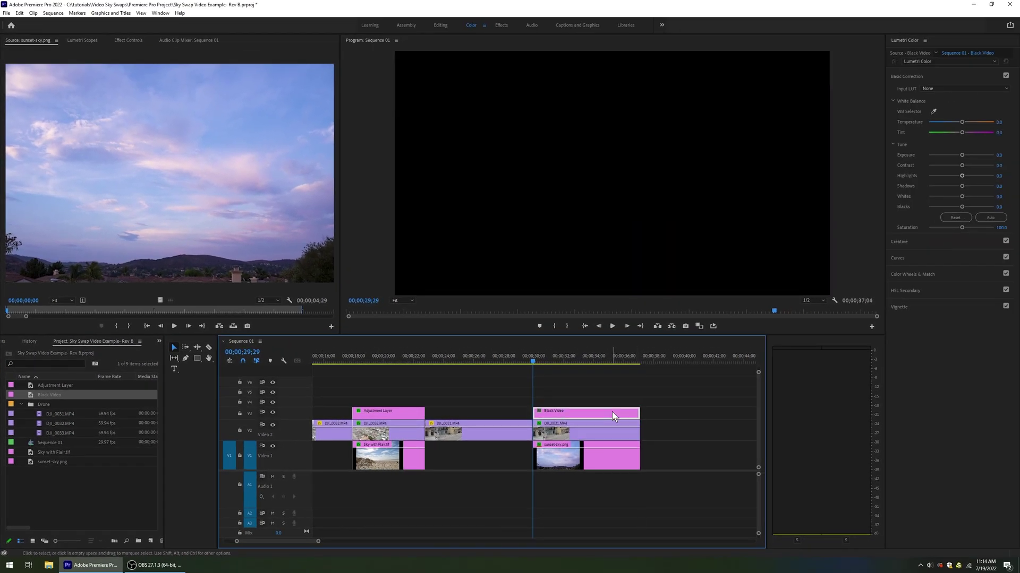
# Step: Set the Black Video clip's opacity blend mode to Screen and scrub through the composite
pyautogui.click(129, 42)
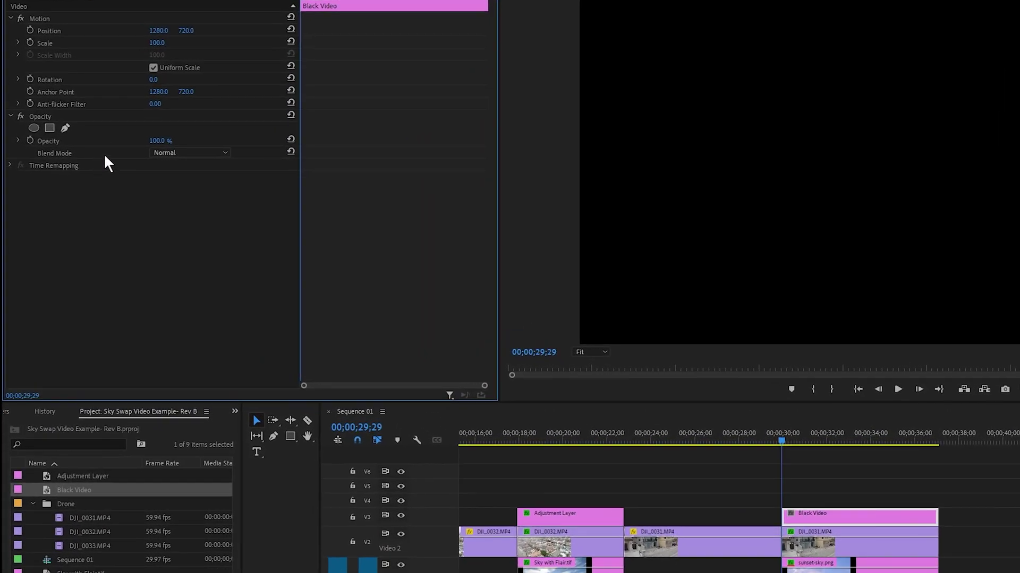
pyautogui.click(187, 154)
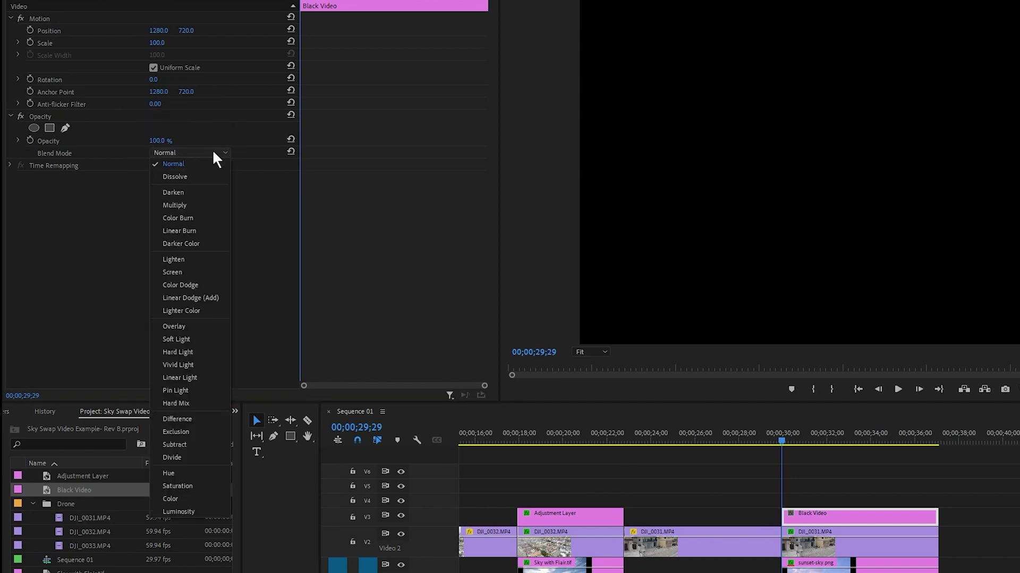
pyautogui.click(180, 271)
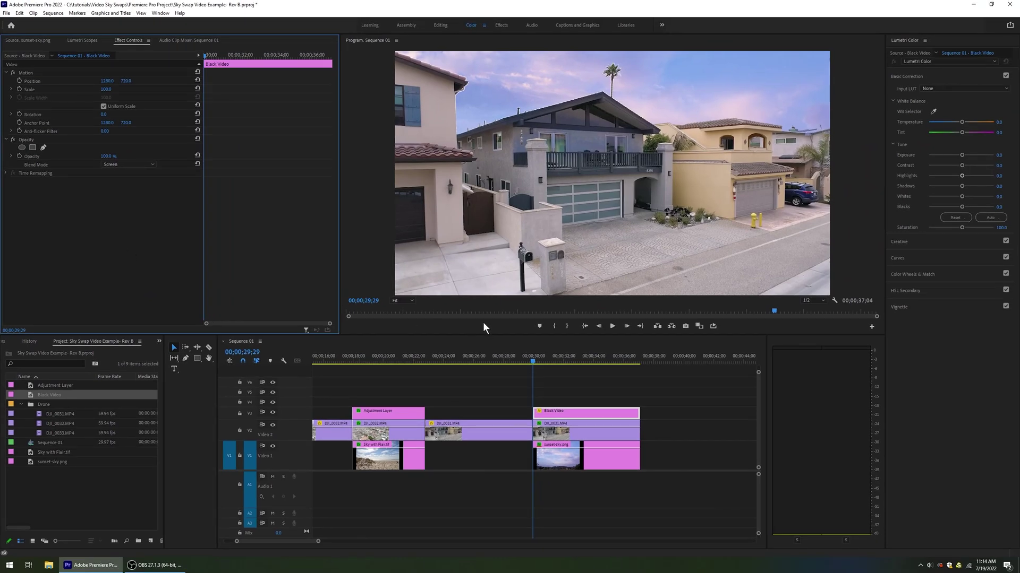
pyautogui.moveTo(533, 363); pyautogui.dragTo(573, 368)
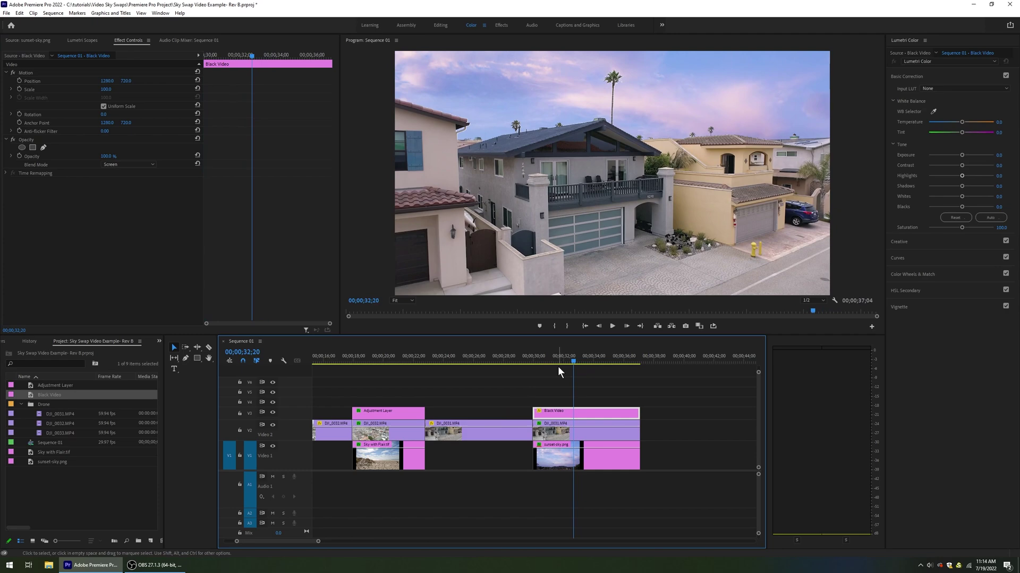
# Step: Switch to the Effects workspace, search for "lens fla" and apply the Lens Flare effect to the Black Video clip
pyautogui.click(499, 25)
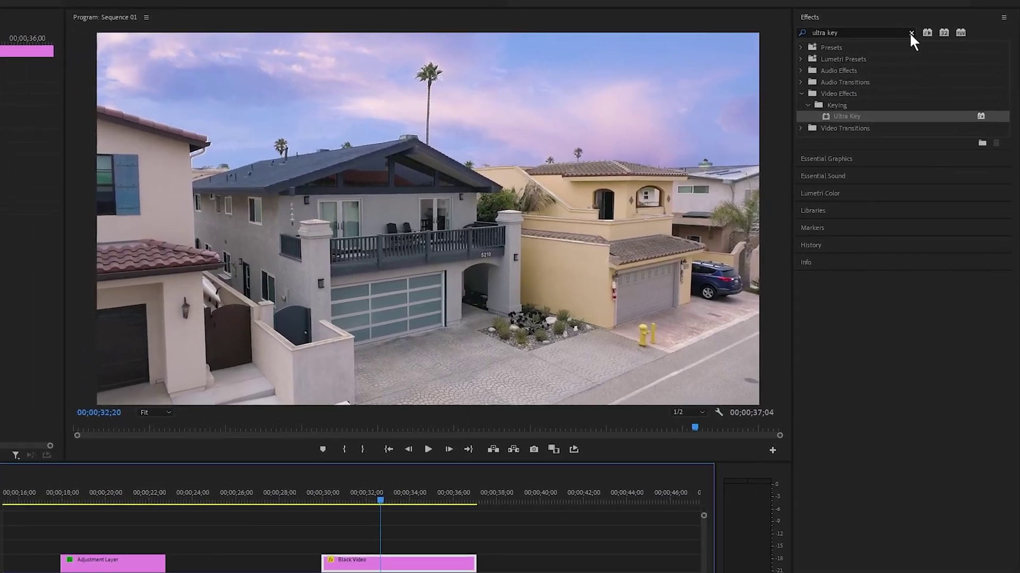
pyautogui.click(941, 49)
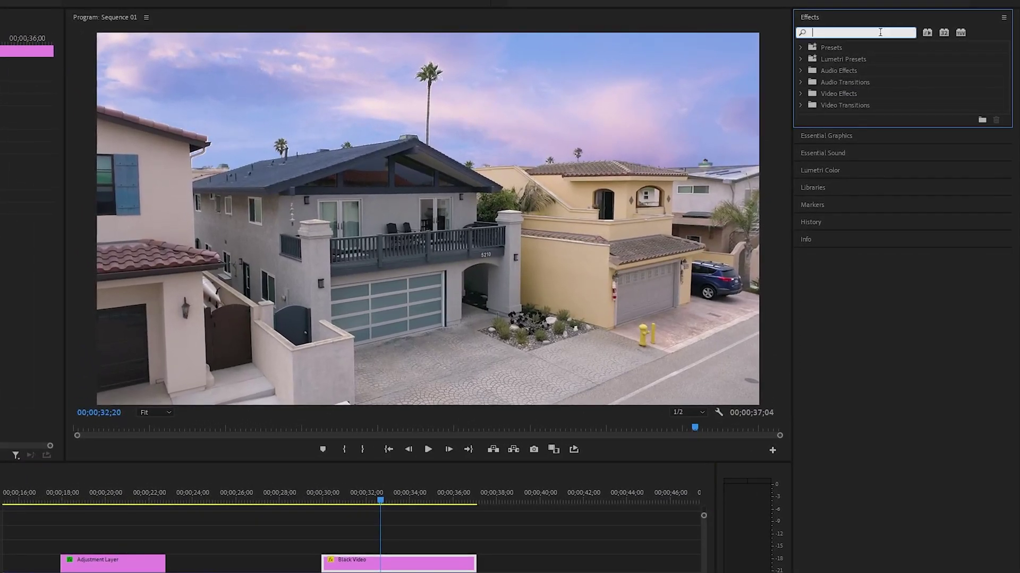
pyautogui.write('lens fla')
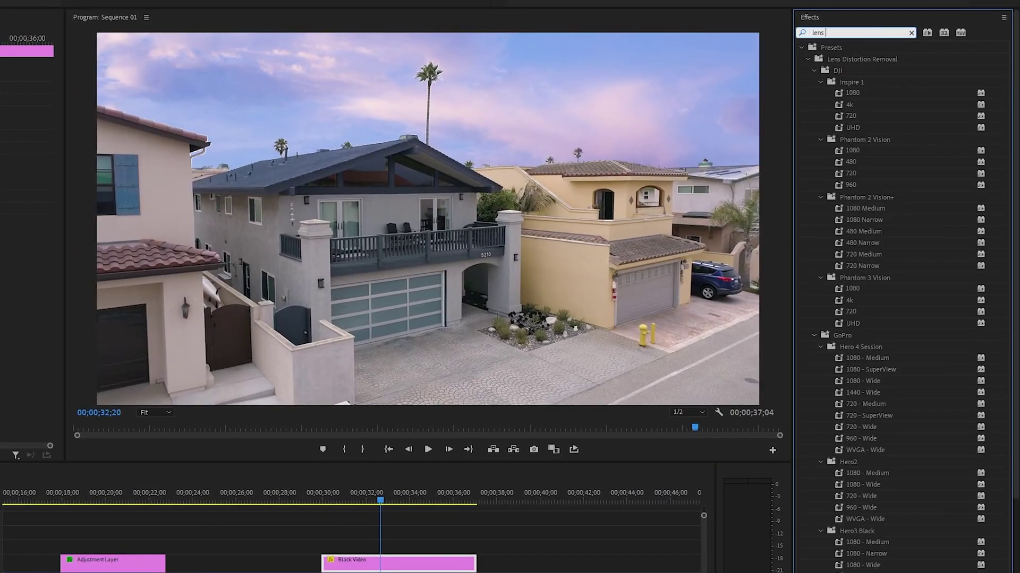
pyautogui.moveTo(854, 117); pyautogui.dragTo(571, 316)
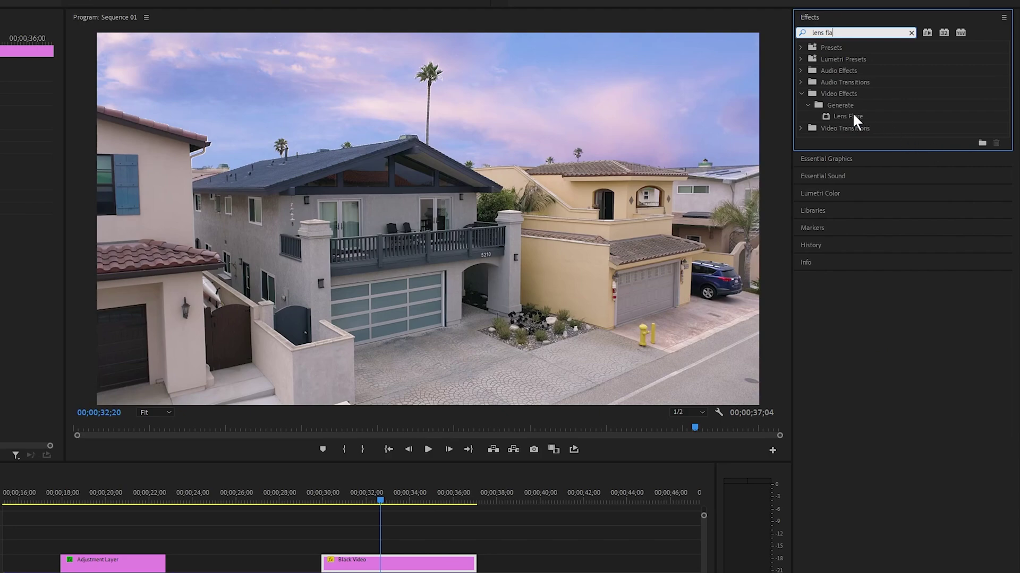
pyautogui.moveTo(639, 283); pyautogui.dragTo(493, 493)
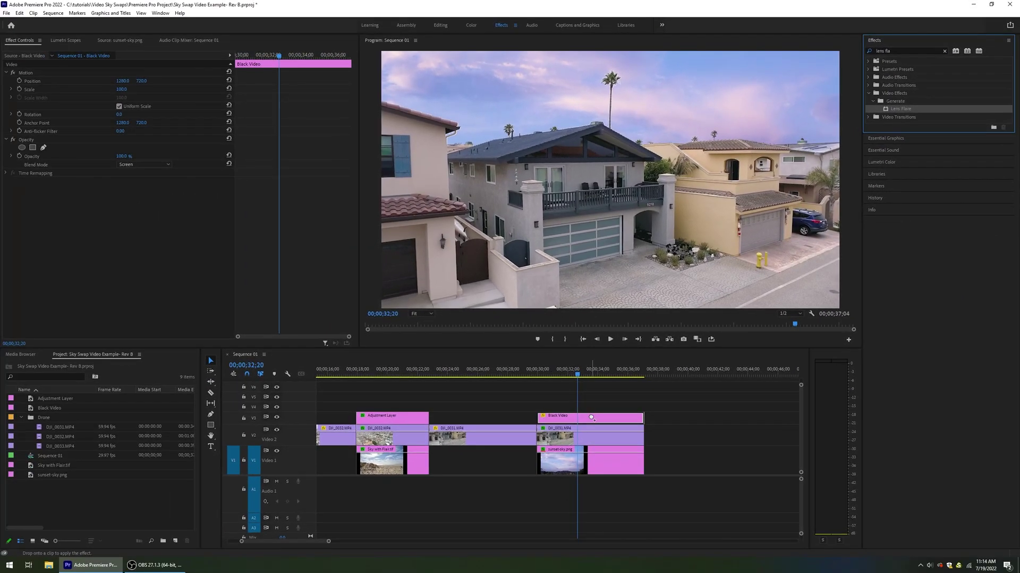
pyautogui.moveTo(591, 418); pyautogui.dragTo(591, 417)
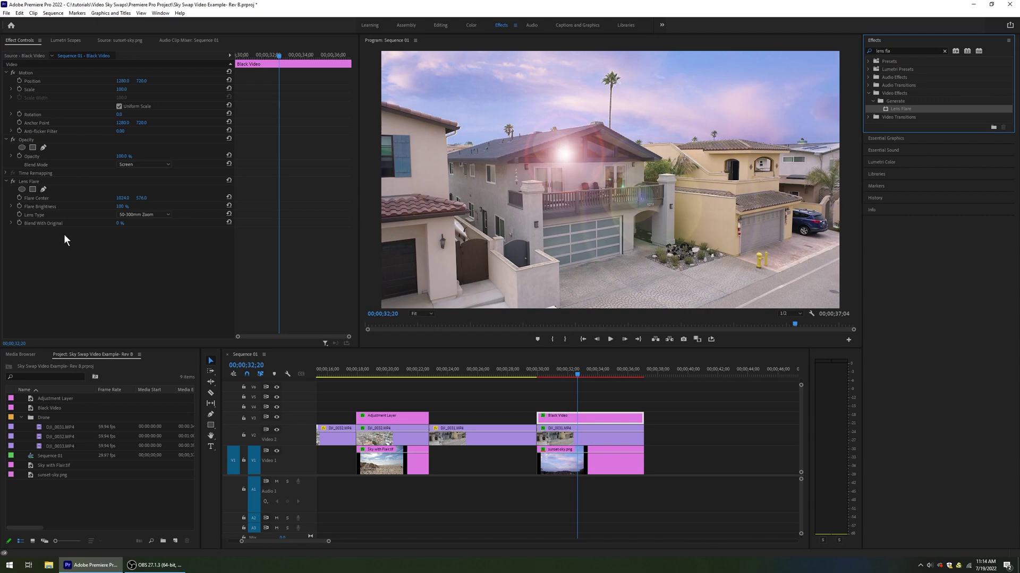
# Step: Move the Flare Center to about 1734, 510 beside the yellow house's roof and set Flare Brightness to about 103%
pyautogui.click(39, 197)
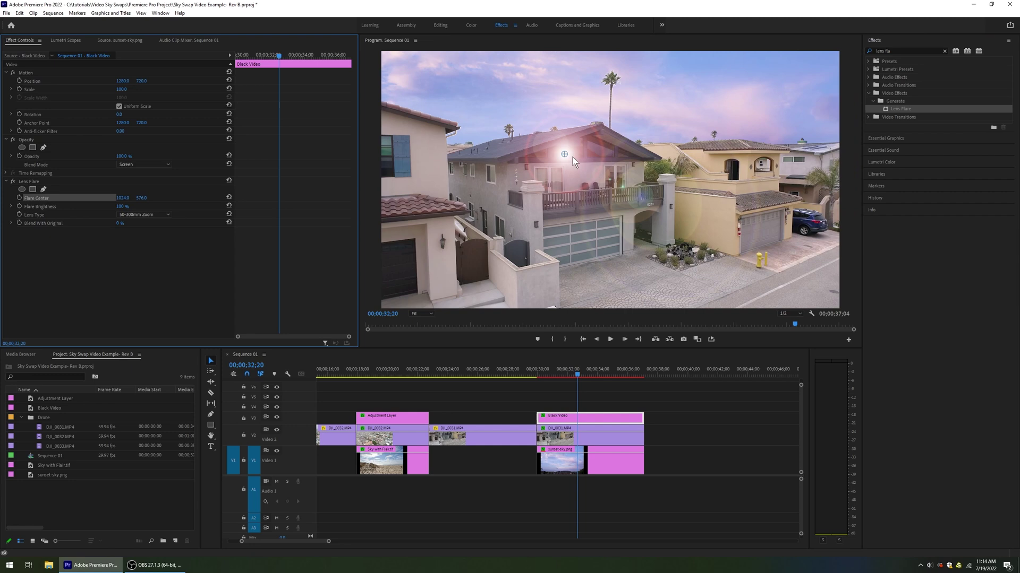
pyautogui.moveTo(564, 154); pyautogui.dragTo(692, 143)
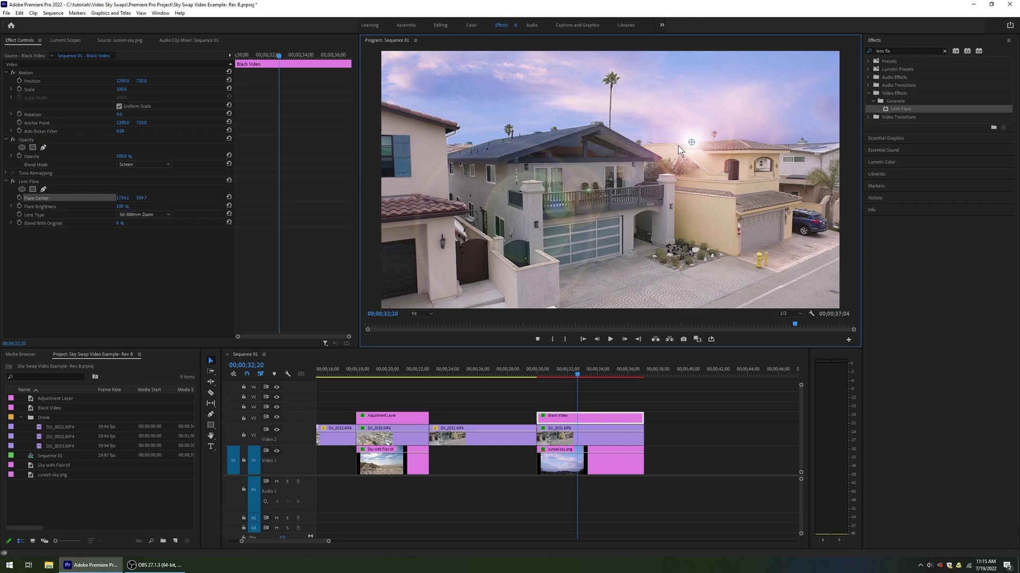
pyautogui.click(10, 206)
pyautogui.moveTo(63, 219); pyautogui.dragTo(86, 221)
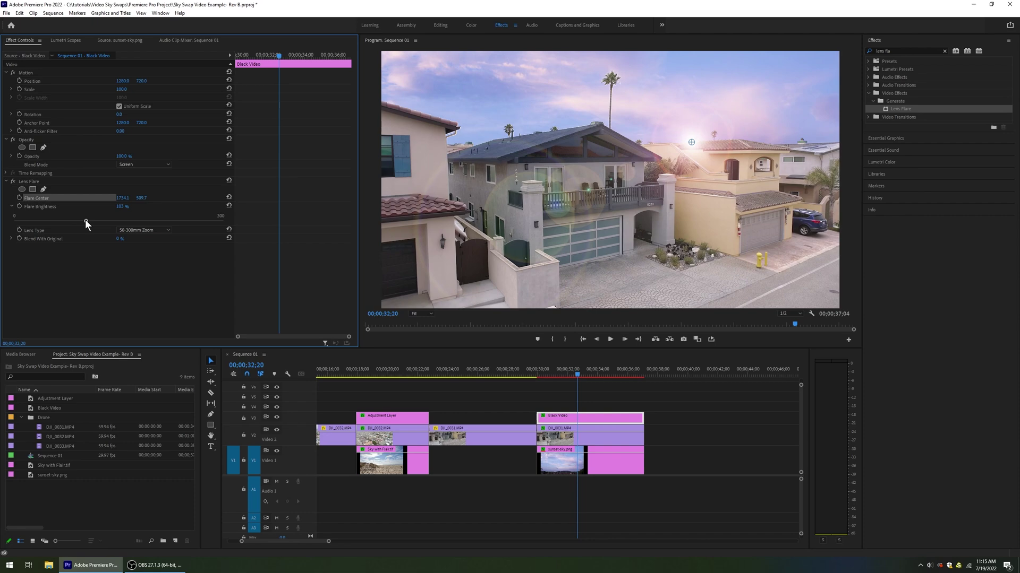
# Step: Try the 35mm Prime lens type on the flare and switch back to 50-300mm Zoom
pyautogui.click(139, 228)
pyautogui.click(142, 244)
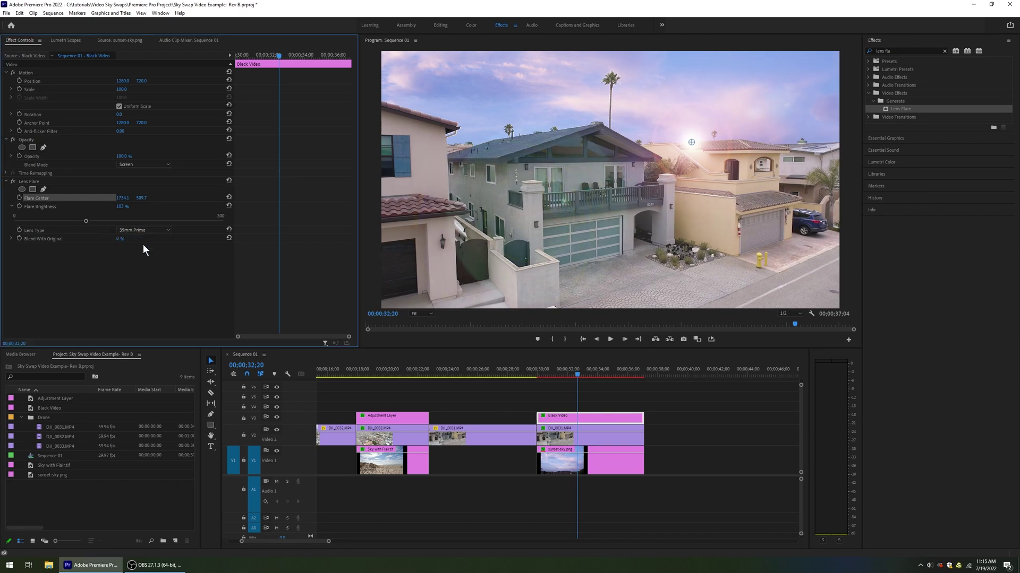
pyautogui.click(136, 229)
pyautogui.click(138, 236)
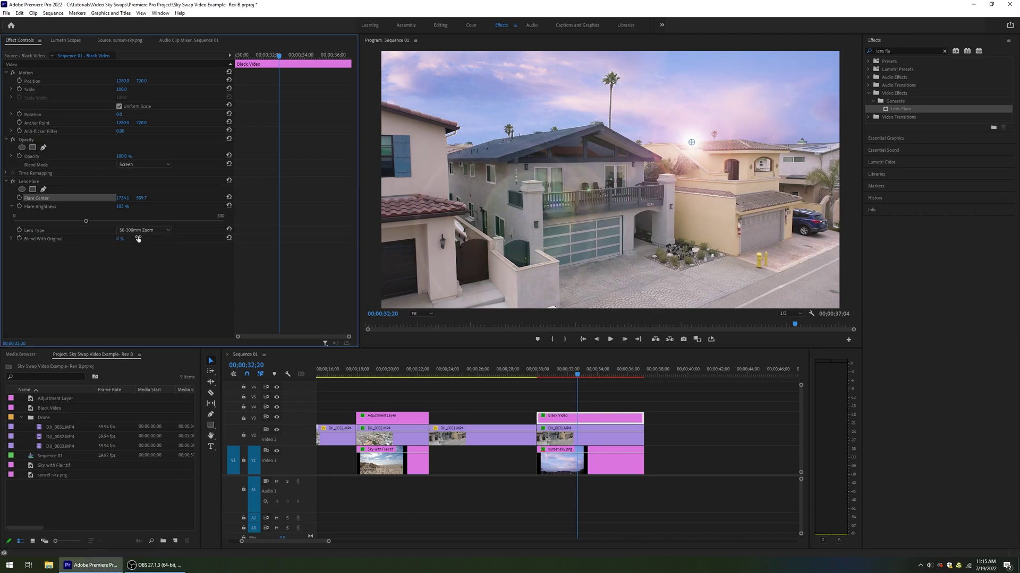
# Step: Keyframe the Flare Brightness at 0% at the start of the Black Video clip
pyautogui.click(593, 416)
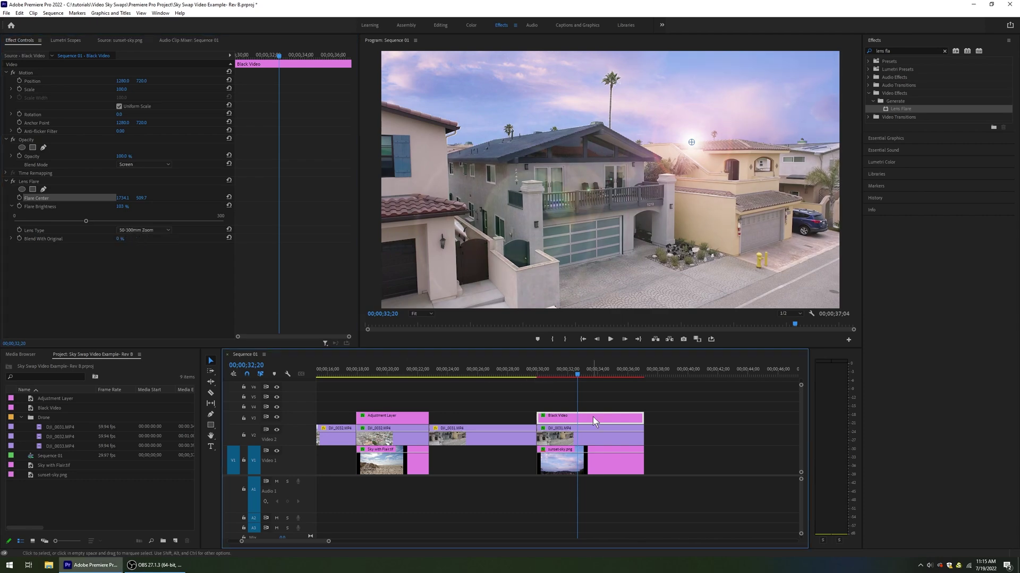
pyautogui.press('Up')
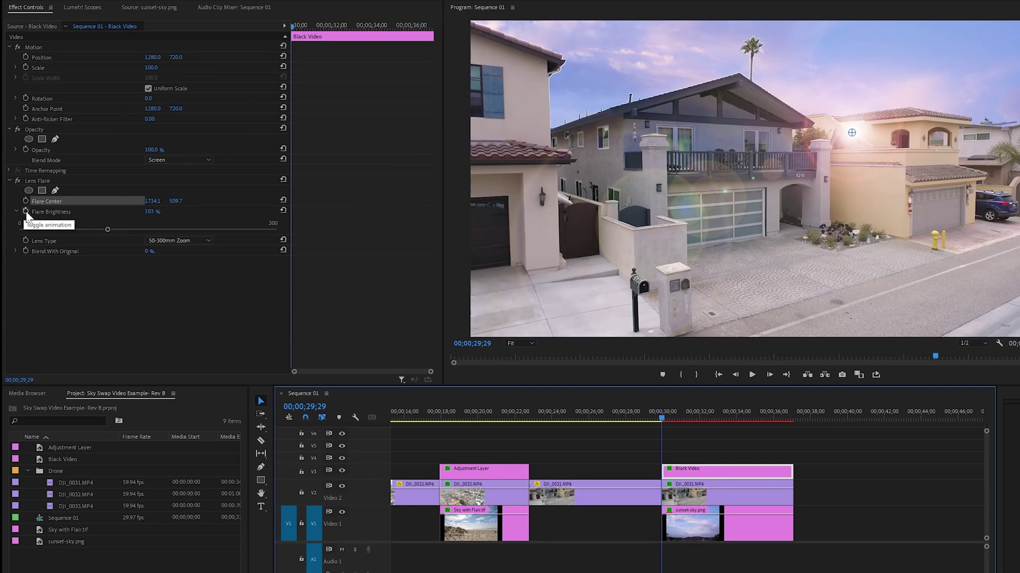
pyautogui.click(26, 212)
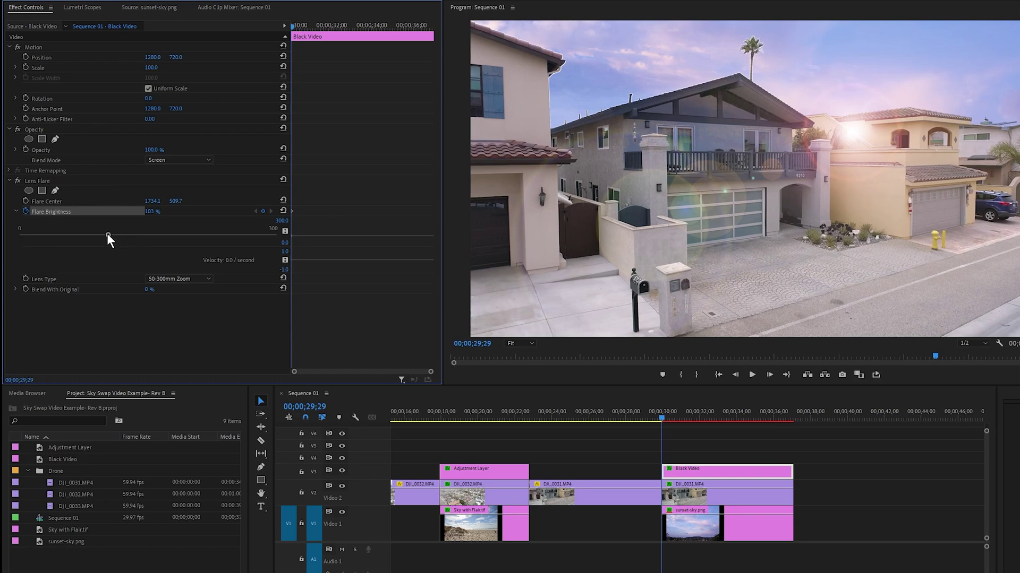
pyautogui.moveTo(107, 234); pyautogui.dragTo(15, 231)
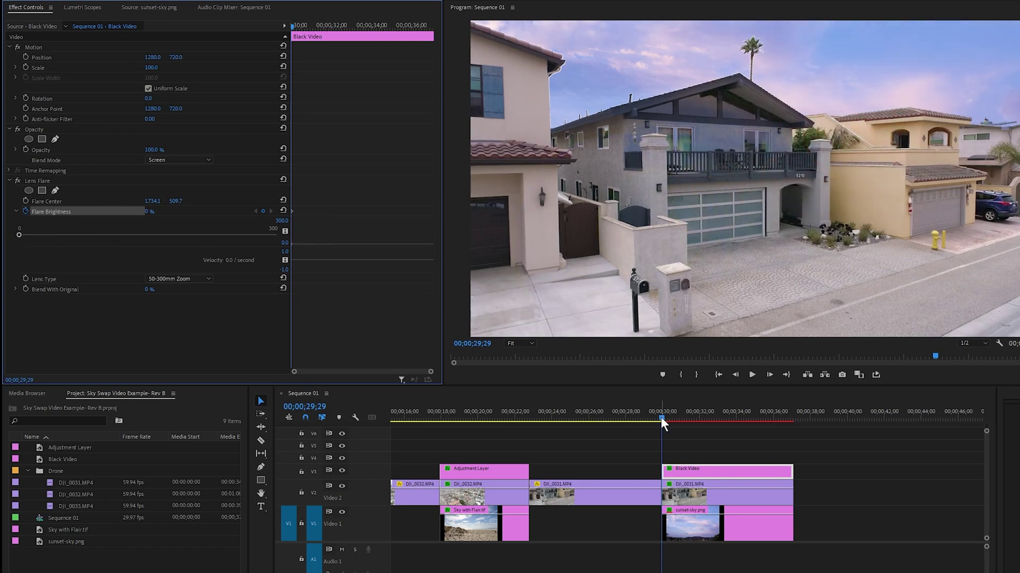
# Step: Keyframe the Flare Brightness at about 108% at 00;00;33;08 and scrub back through the fade-in
pyautogui.moveTo(661, 417); pyautogui.dragTo(722, 422)
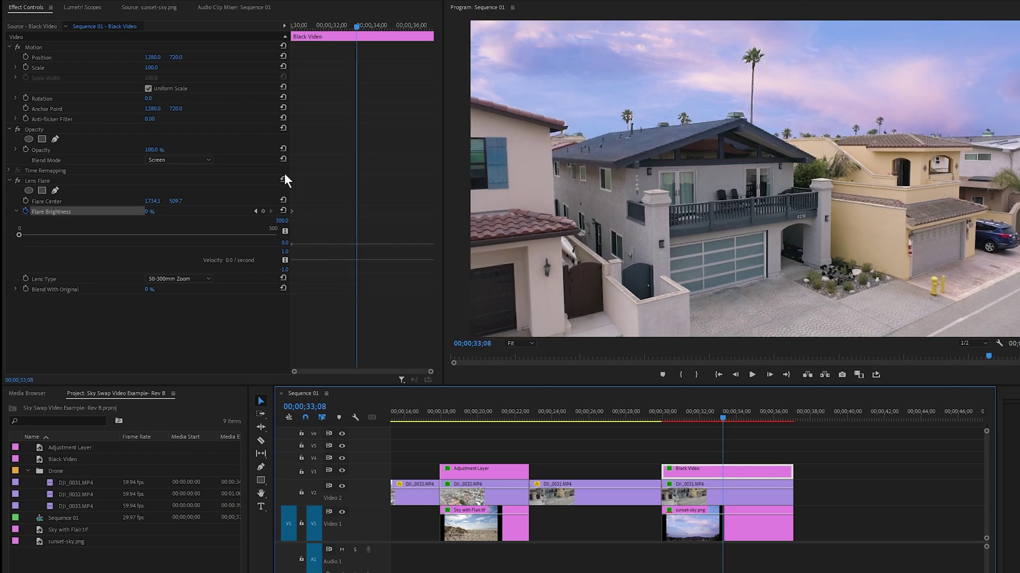
pyautogui.click(263, 211)
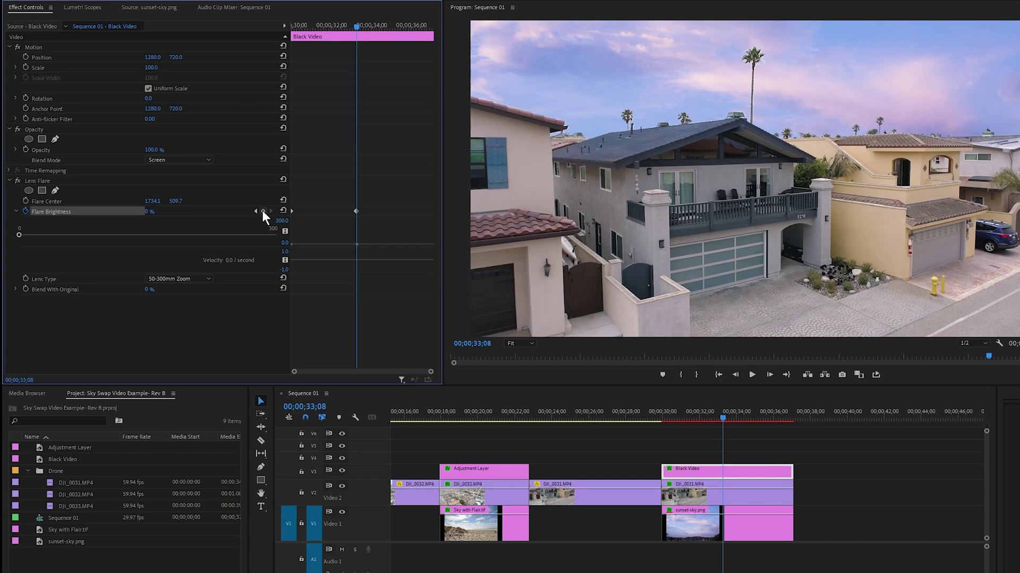
pyautogui.moveTo(20, 236); pyautogui.dragTo(110, 243)
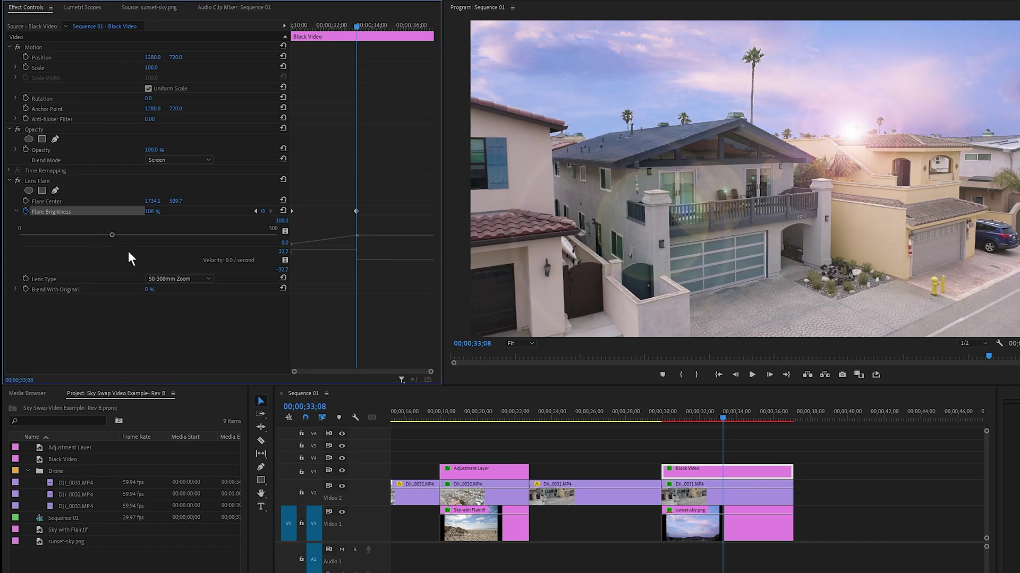
pyautogui.click(674, 416)
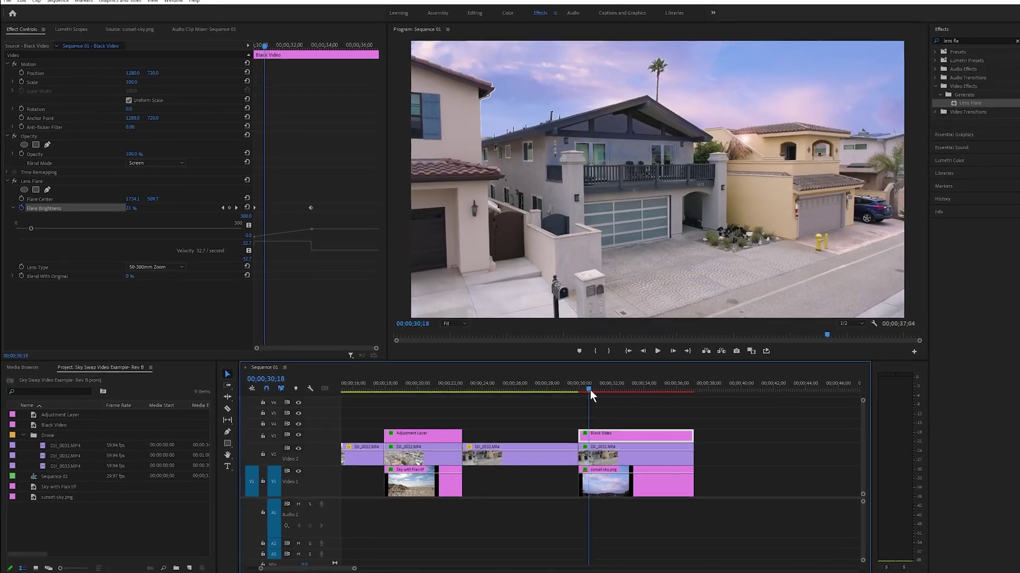
pyautogui.moveTo(590, 390); pyautogui.dragTo(540, 384)
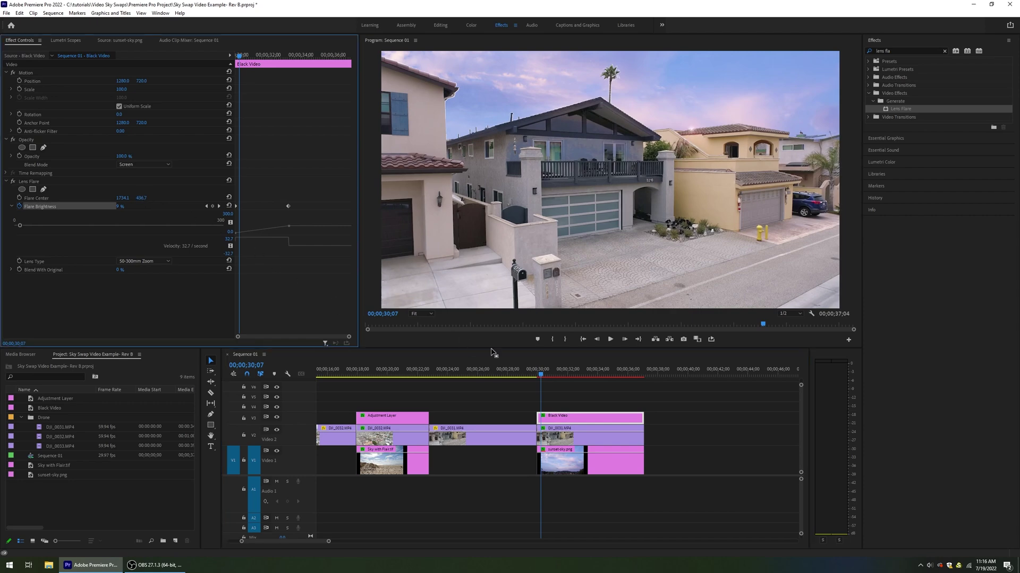
# Step: Check the flare's position through the Black Video clip and keyframe the Flare Center at 1734.1, 436.7 at the clip's start
pyautogui.moveTo(540, 374); pyautogui.dragTo(642, 382)
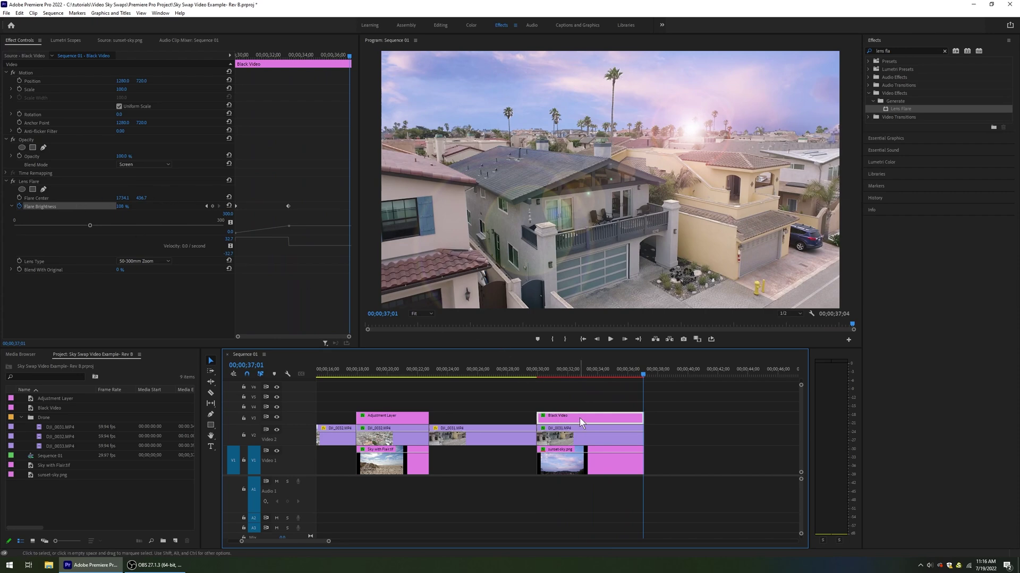
pyautogui.press('Up')
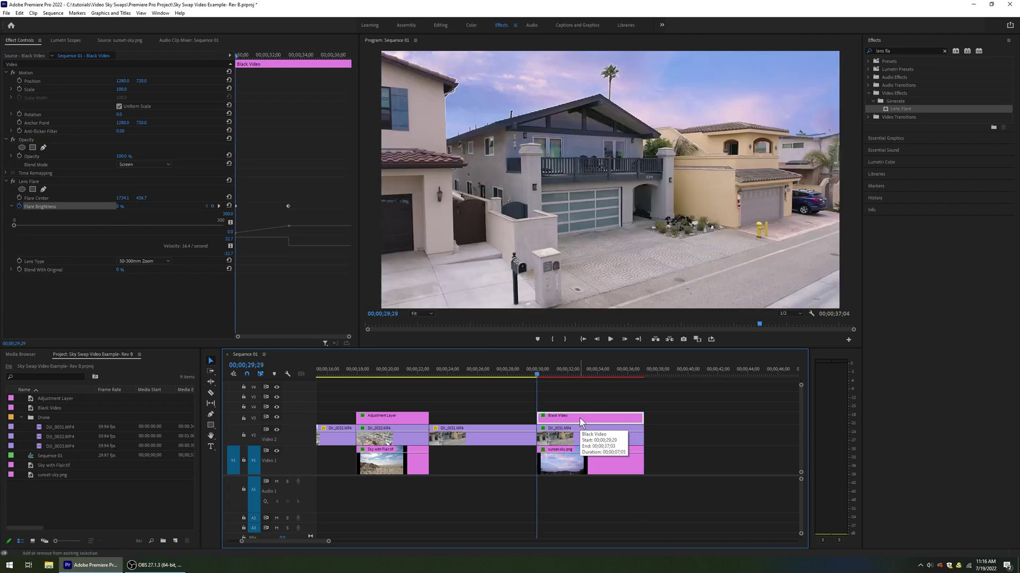
pyautogui.click(19, 198)
# Step: Keyframe the Flare Center slightly higher in the sky at the end of the Black Video clip and play back the flare animation
pyautogui.moveTo(537, 374); pyautogui.dragTo(635, 378)
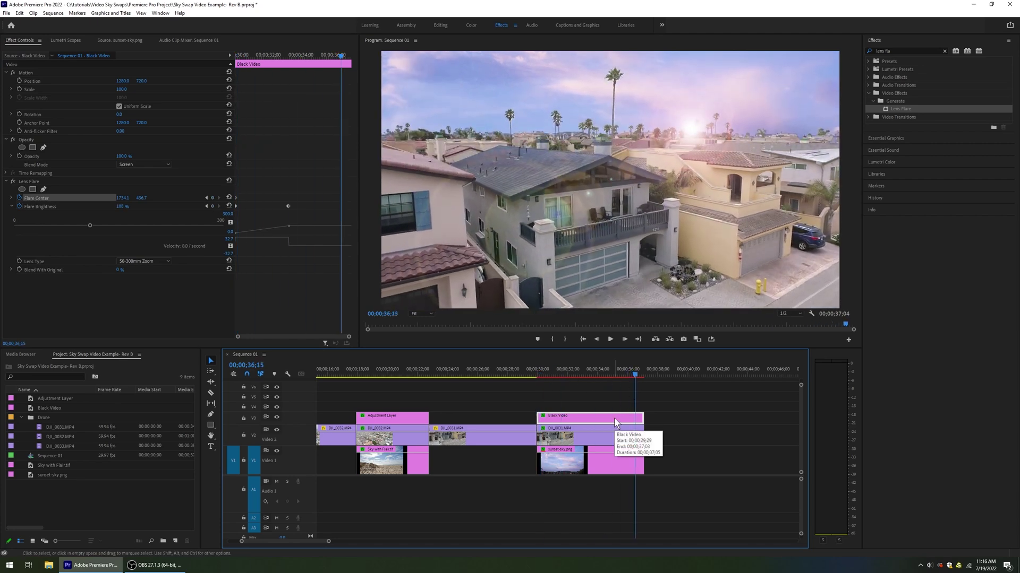
pyautogui.press('End')
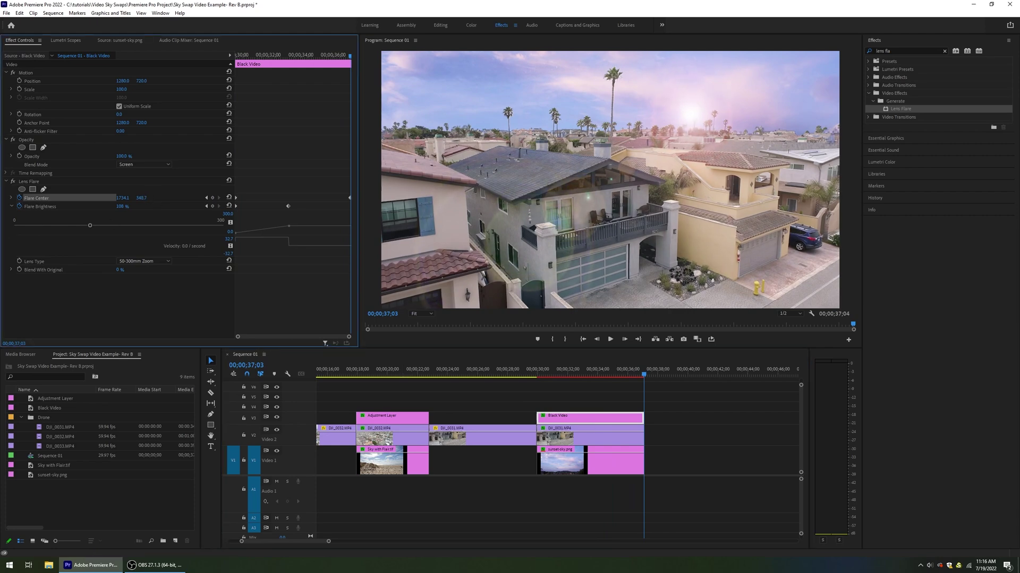
pyautogui.click(537, 378)
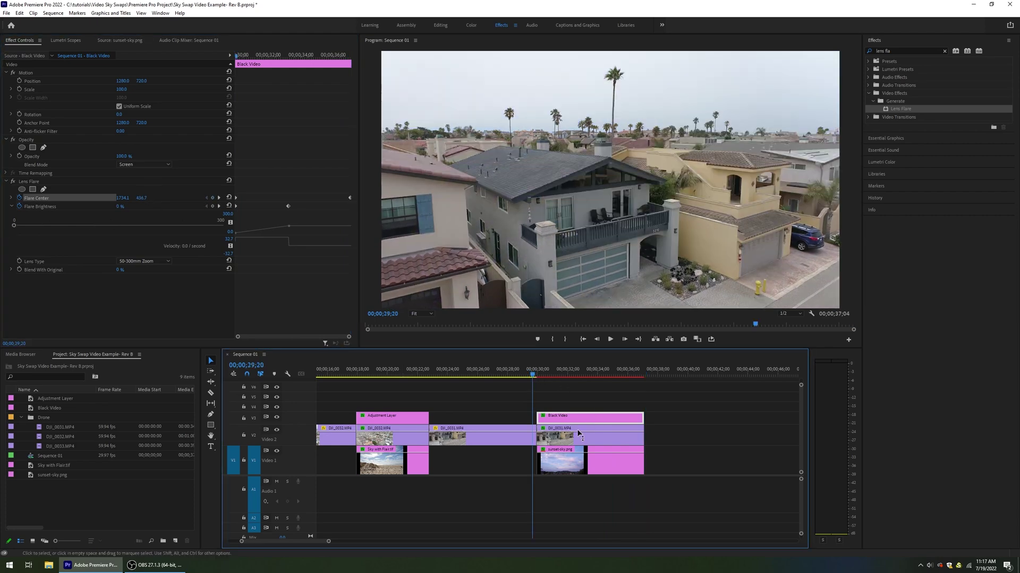
pyautogui.press('space')
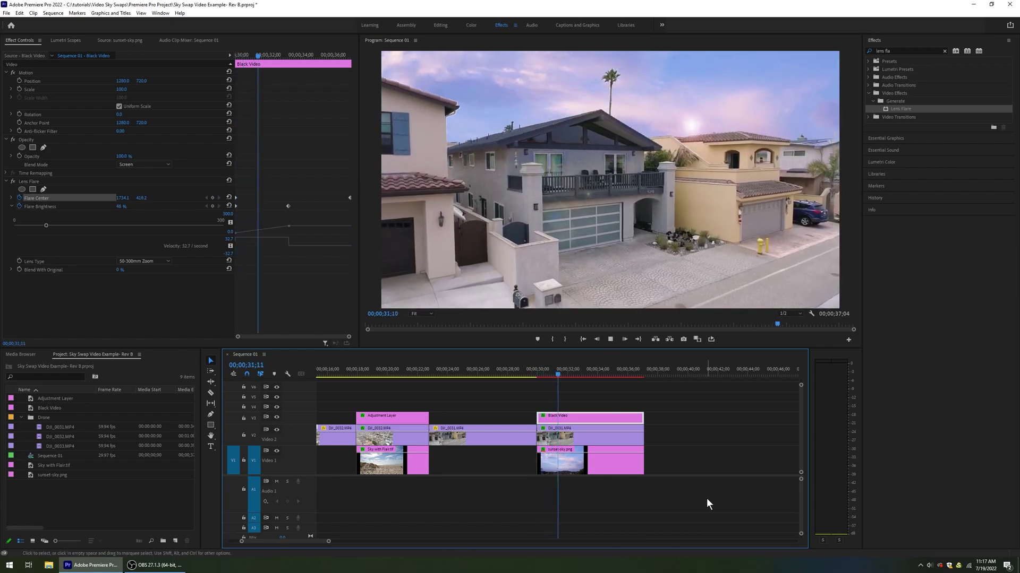